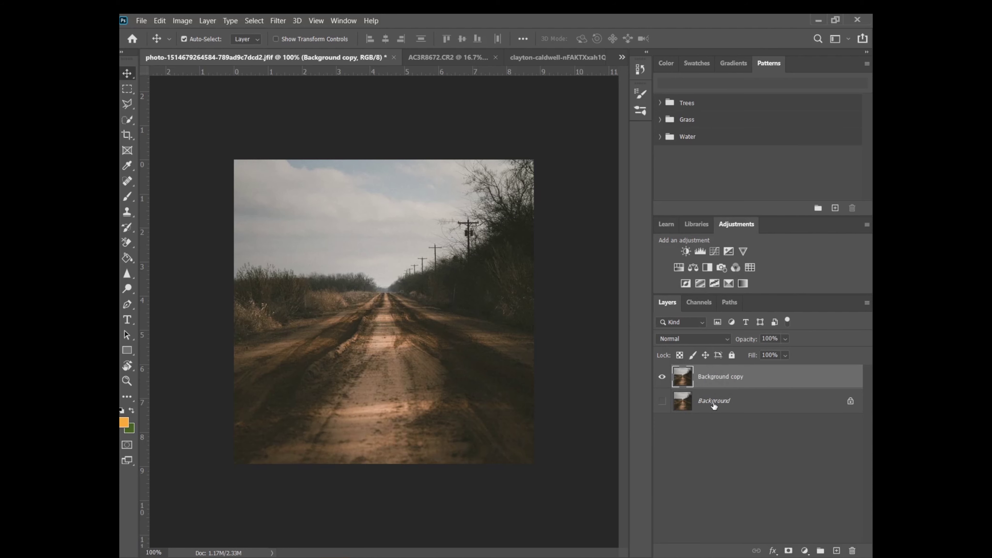
# Delete the original Background layer and duplicate Background copy into Background copy 2.
pyautogui.moveTo(714, 405); pyautogui.dragTo(853, 551)
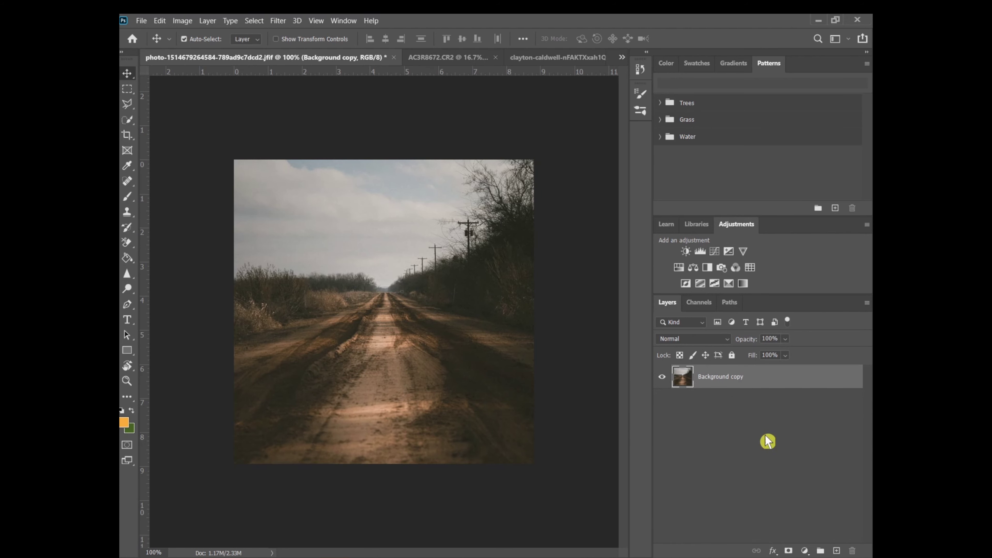
pyautogui.rightClick(718, 382)
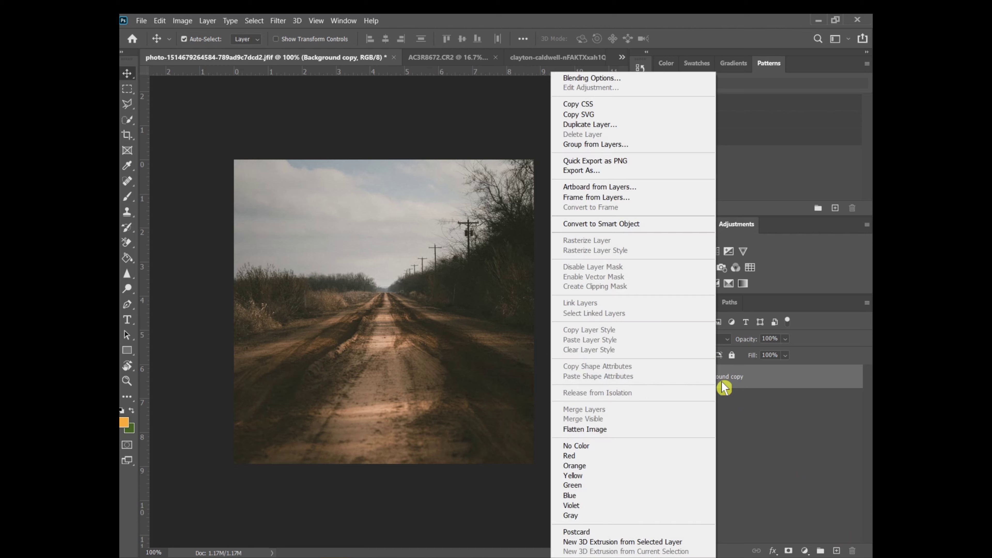
pyautogui.click(624, 125)
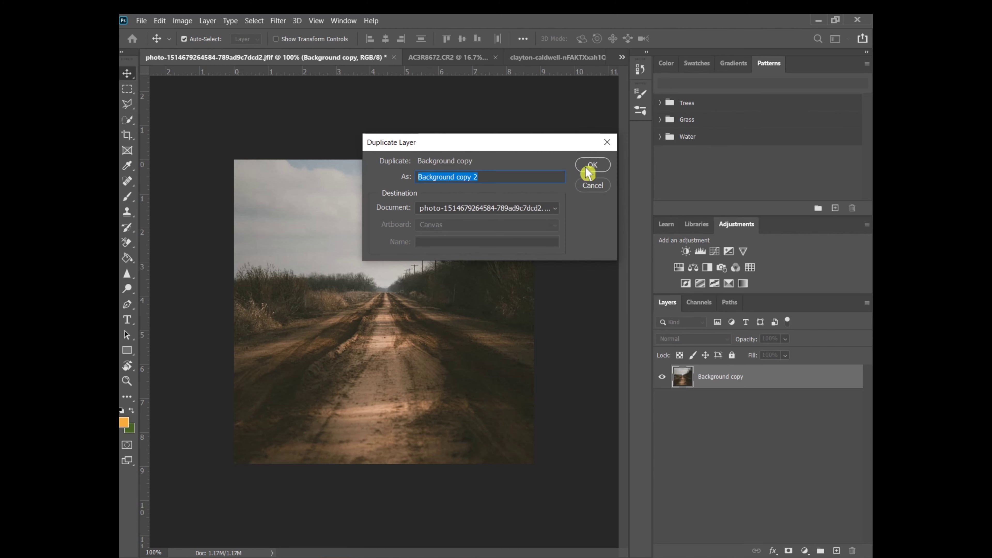
pyautogui.click(592, 163)
# Hide the Background copy layer and switch to the eclipse photo document.
pyautogui.click(663, 401)
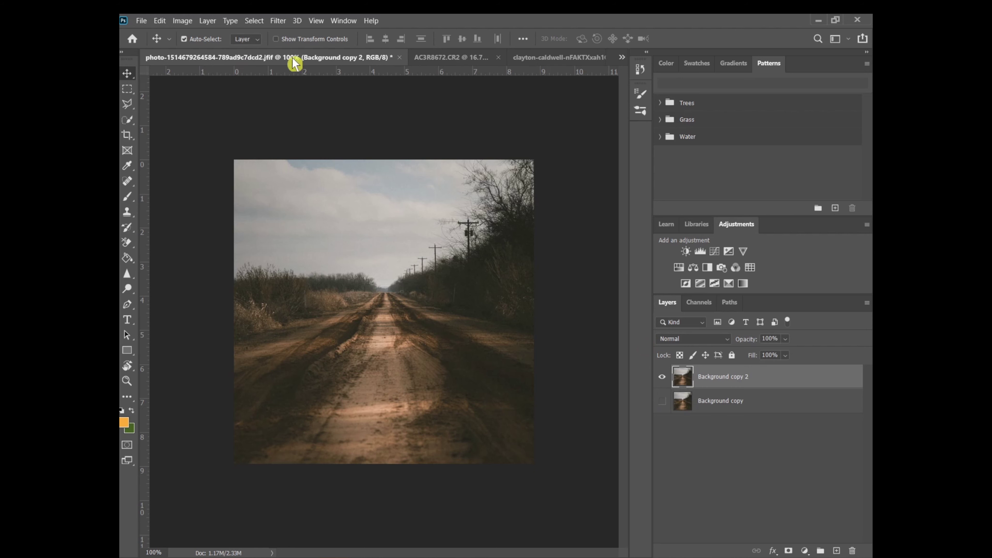
pyautogui.click(562, 65)
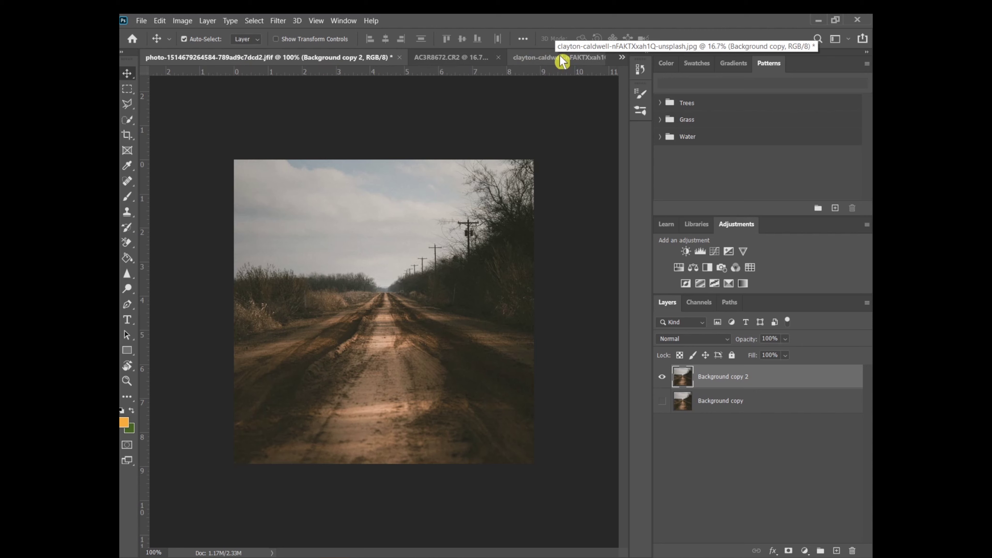
pyautogui.click(561, 62)
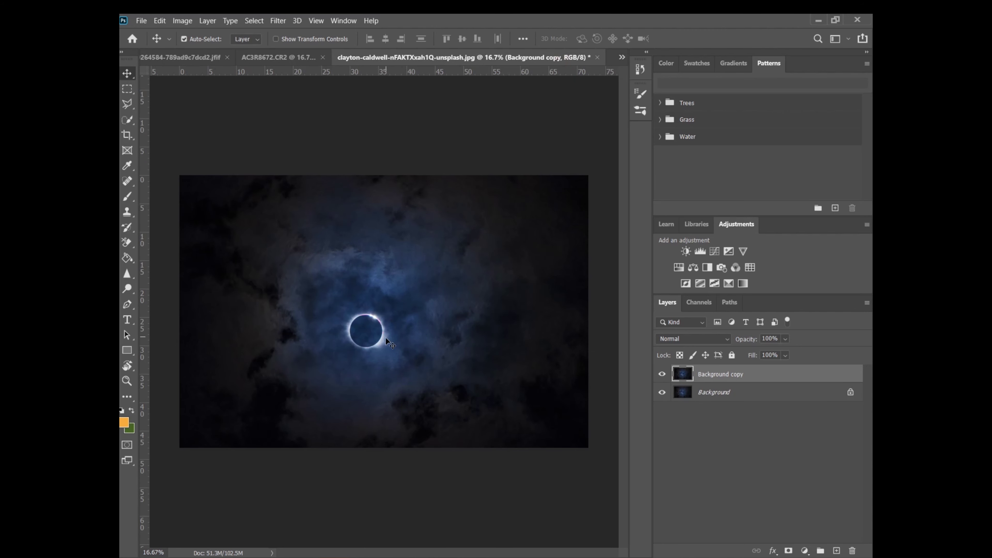
# Drag the eclipse layer into the road photo as a new top layer.
pyautogui.moveTo(385, 337)
pyautogui.mouseDown()
pyautogui.moveTo(204, 56)
pyautogui.moveTo(399, 255)
pyautogui.moveTo(390, 252)
pyautogui.mouseUp()
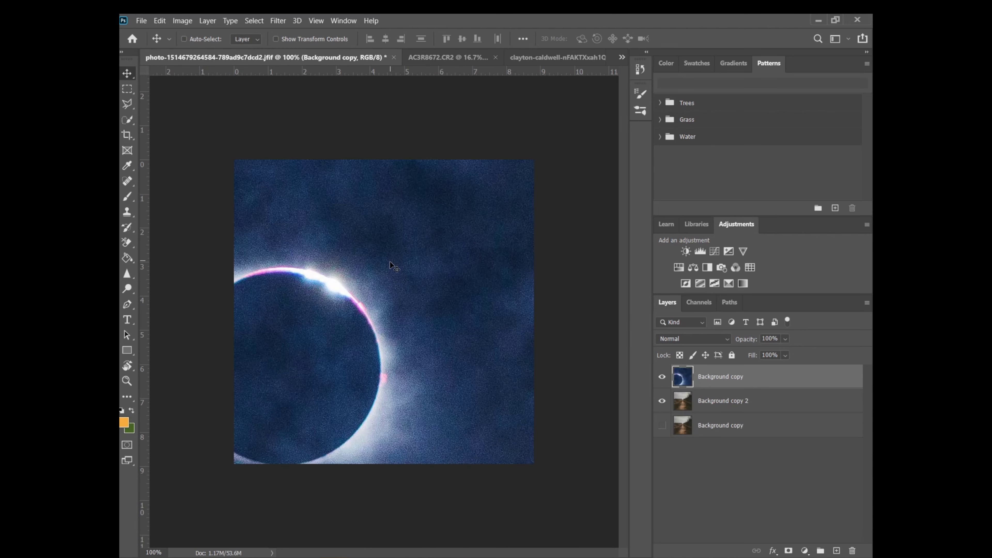
pyautogui.hotkey('ctrl', 't')
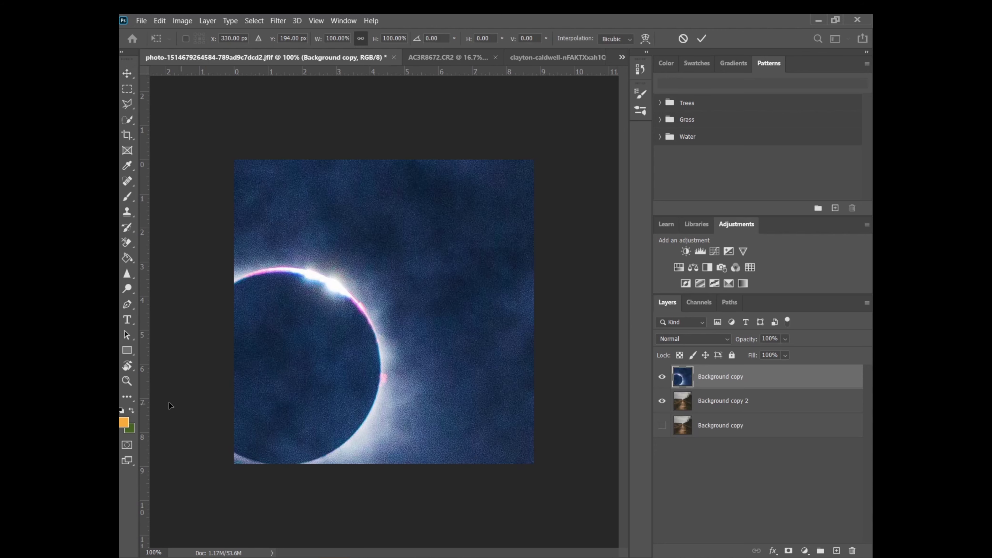
pyautogui.click(125, 385)
pyautogui.click(206, 39)
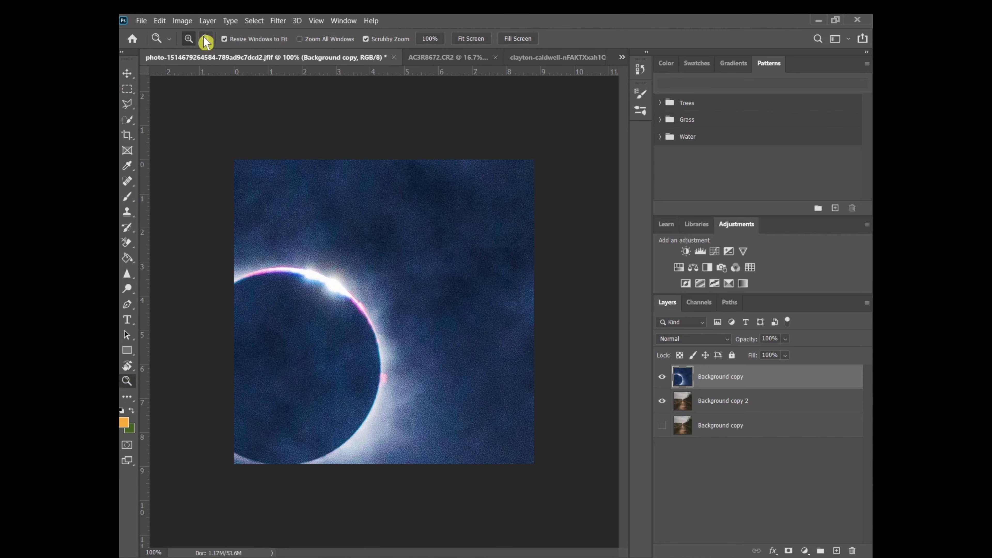
pyautogui.doubleClick(342, 186)
pyautogui.click(343, 186)
pyautogui.hotkey('ctrl', 't')
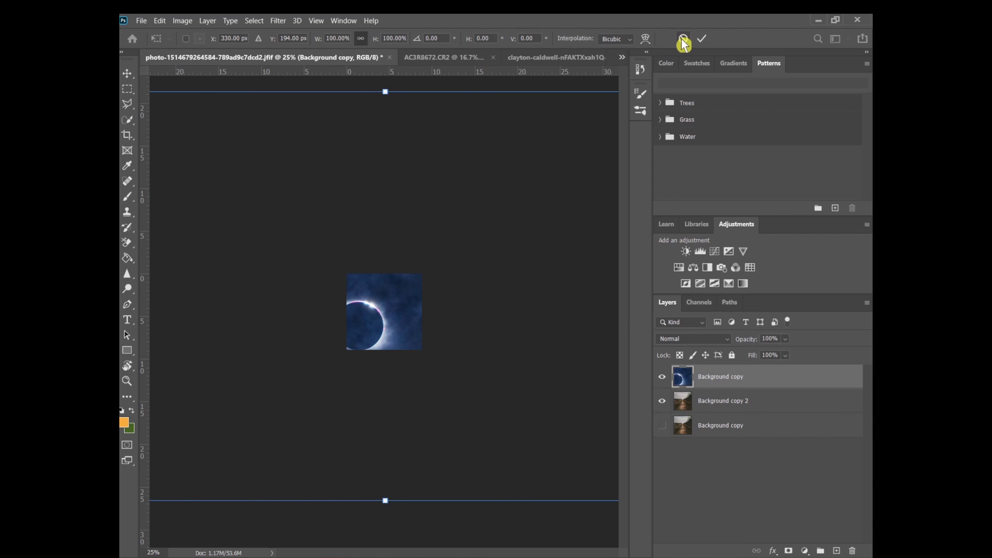
pyautogui.click(683, 39)
# Zoom out to fit the whole eclipse layer and scale it down to about 15%.
pyautogui.click(129, 381)
pyautogui.click(206, 39)
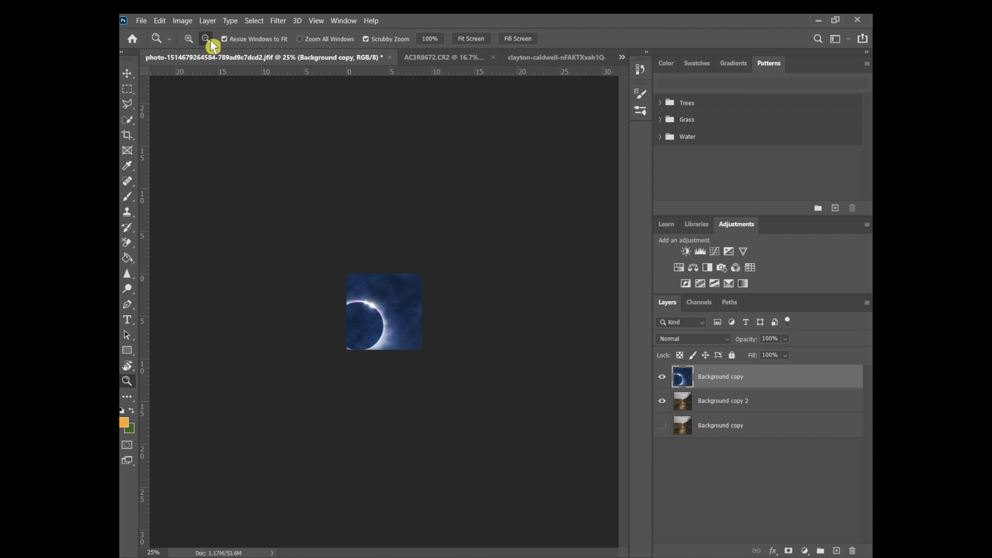
pyautogui.click(249, 235)
pyautogui.click(249, 235)
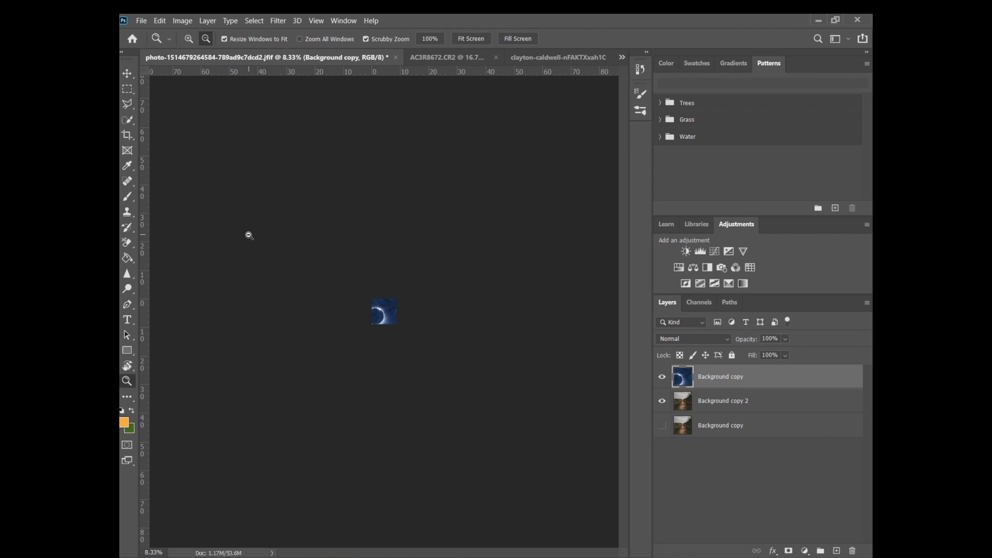
pyautogui.hotkey('ctrl', 't')
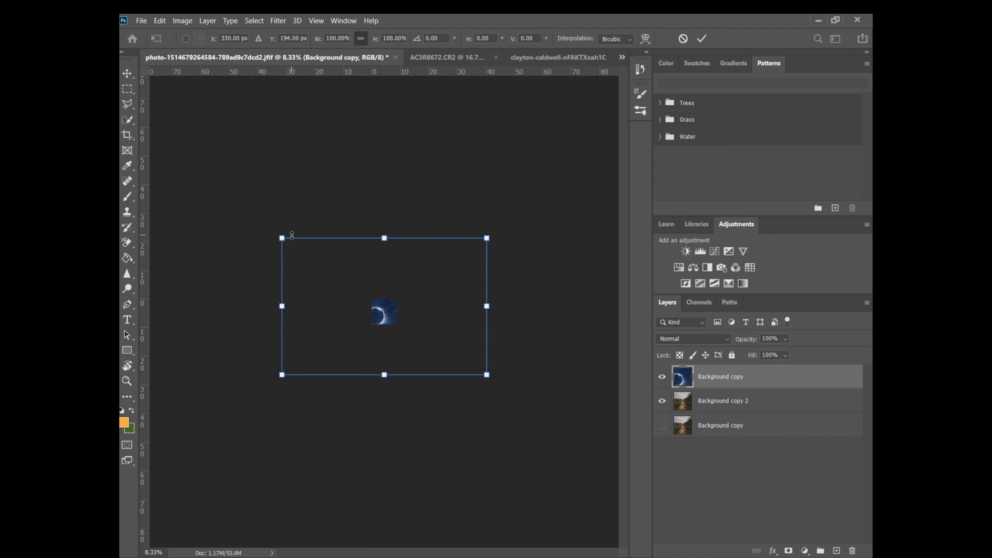
pyautogui.moveTo(282, 238)
pyautogui.mouseDown()
pyautogui.moveTo(449, 345)
pyautogui.moveTo(366, 306)
pyautogui.mouseUp()
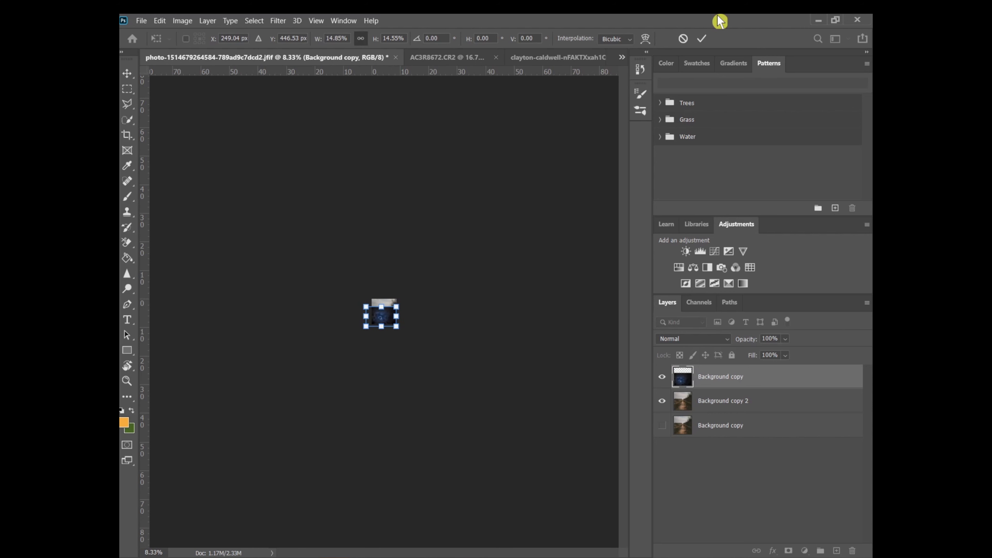
pyautogui.click(127, 381)
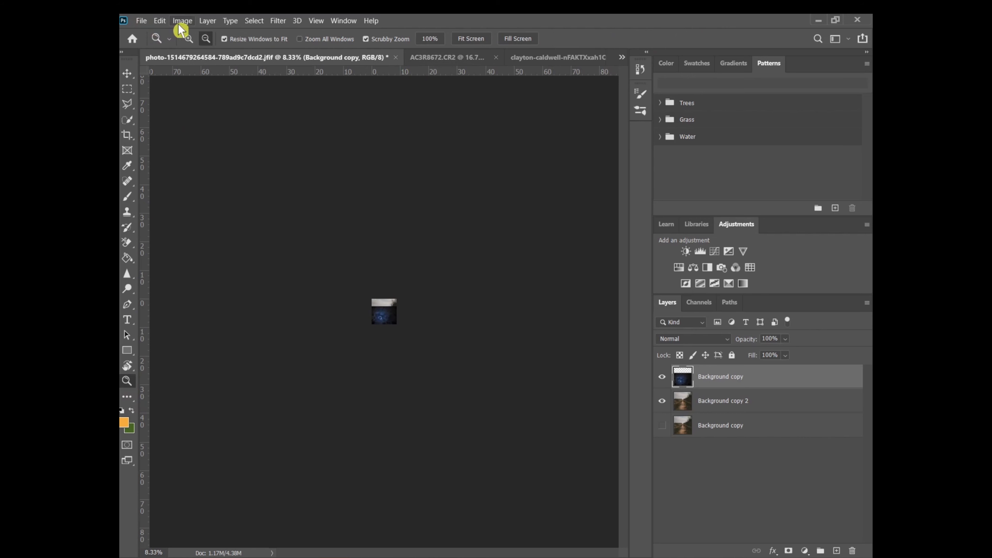
# View the composite at 100% and move the eclipse layer up over the photo's top.
pyautogui.click(385, 324)
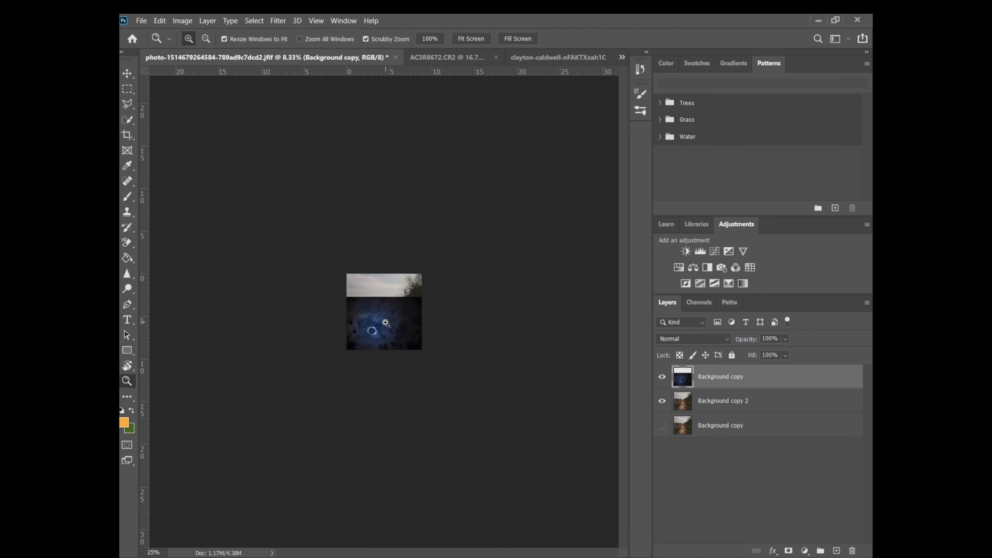
pyautogui.click(385, 323)
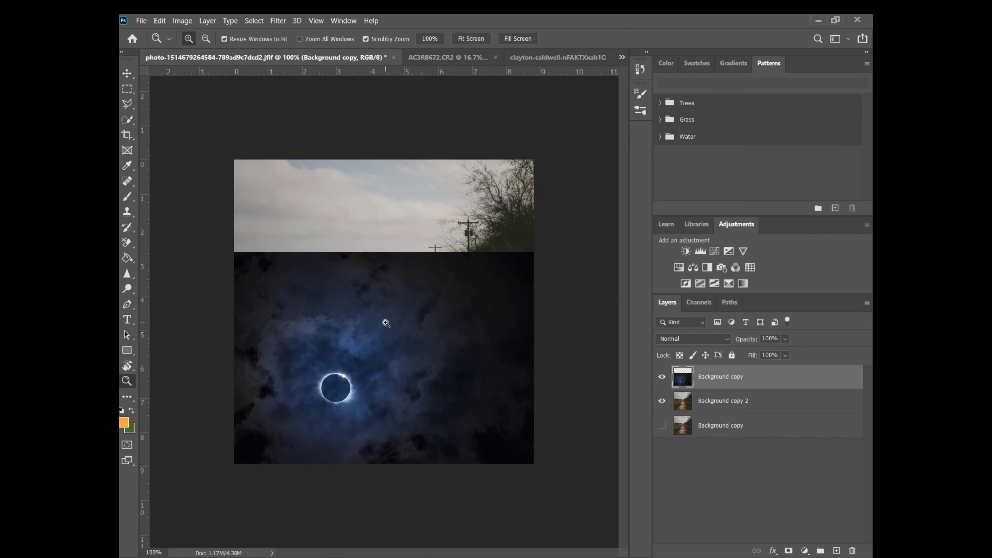
pyautogui.hotkey('ctrl', 't')
pyautogui.moveTo(394, 347)
pyautogui.mouseDown()
pyautogui.moveTo(415, 230)
pyautogui.moveTo(440, 214)
pyautogui.mouseUp()
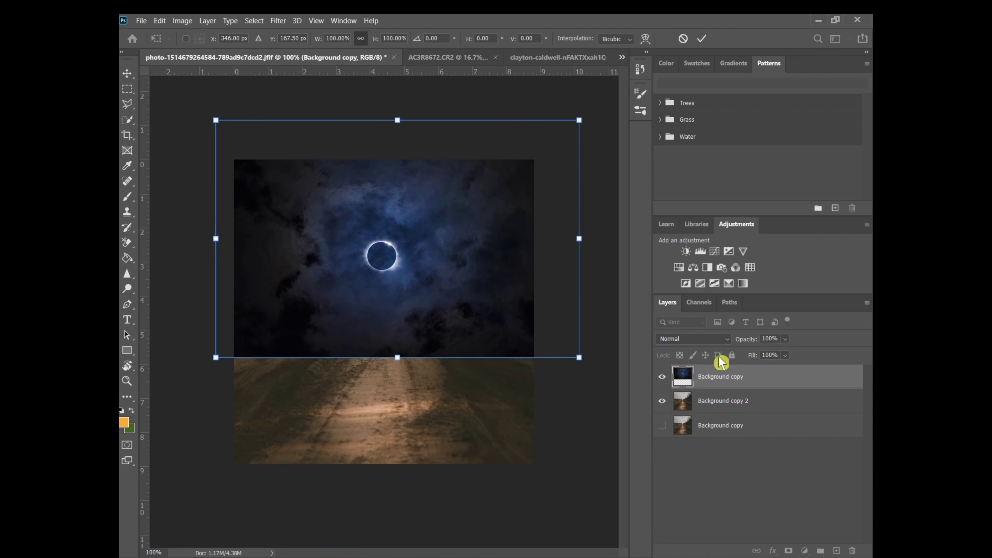
# Set the eclipse layer's opacity to 76% and commit its raised position.
pyautogui.click(785, 339)
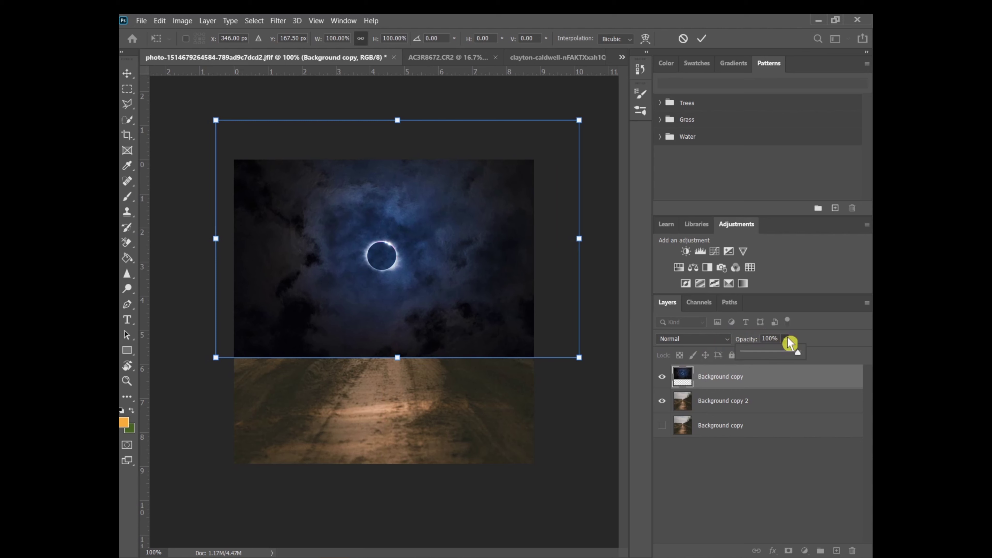
pyautogui.moveTo(800, 357); pyautogui.dragTo(768, 358)
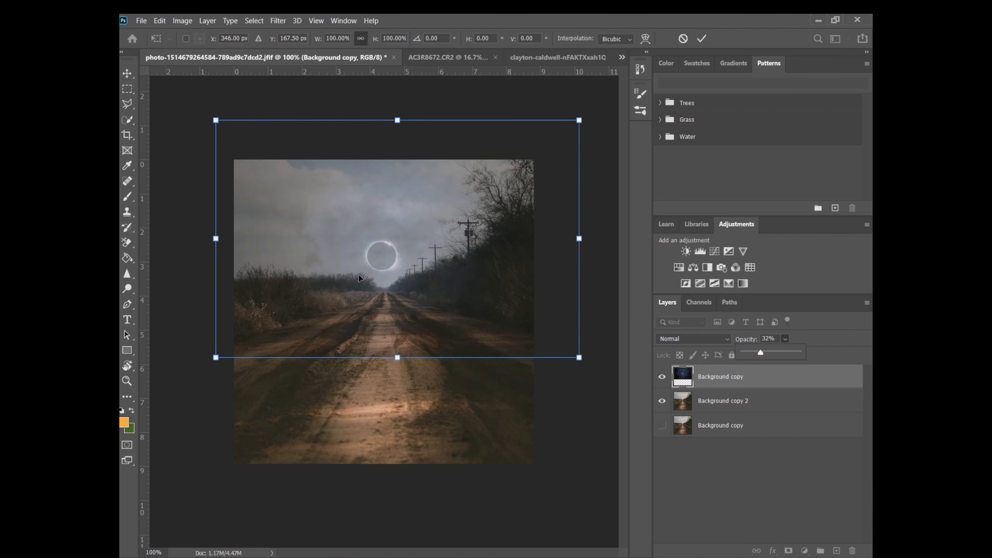
pyautogui.moveTo(420, 256); pyautogui.dragTo(425, 224)
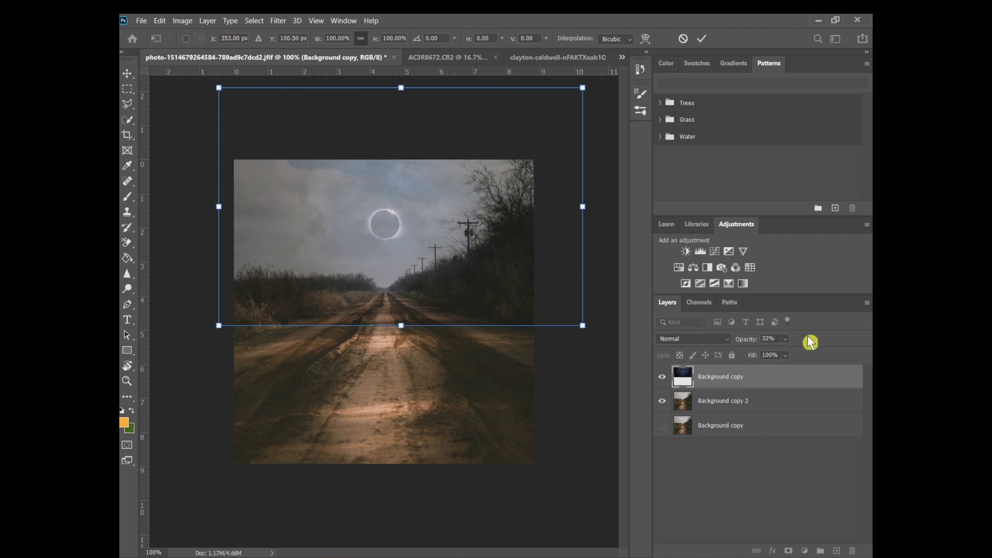
pyautogui.click(785, 339)
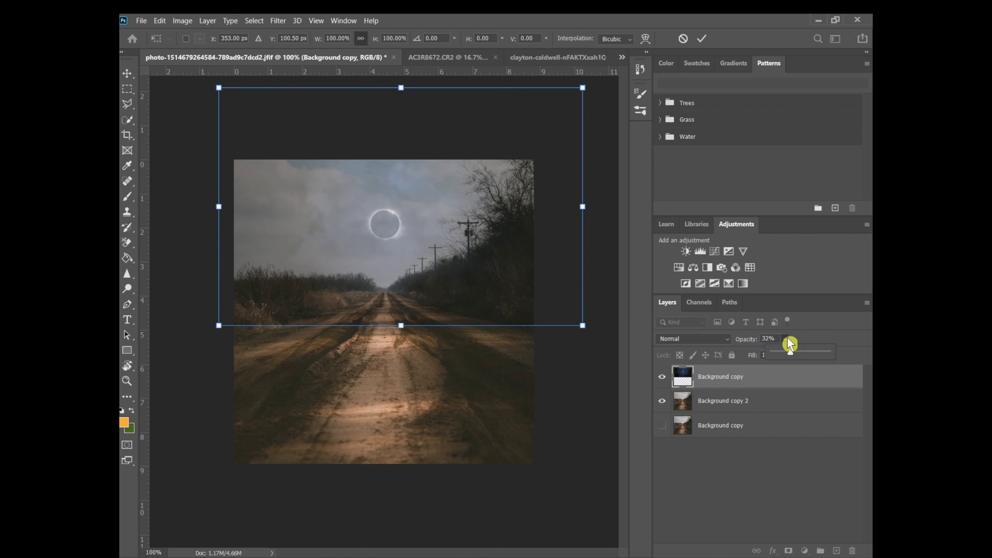
pyautogui.moveTo(790, 352); pyautogui.dragTo(822, 356)
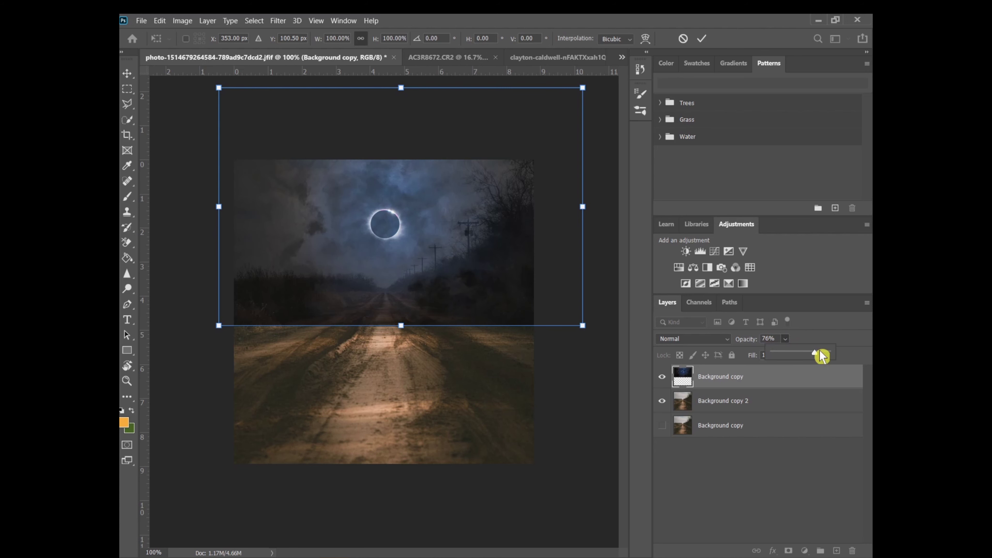
pyautogui.click(702, 38)
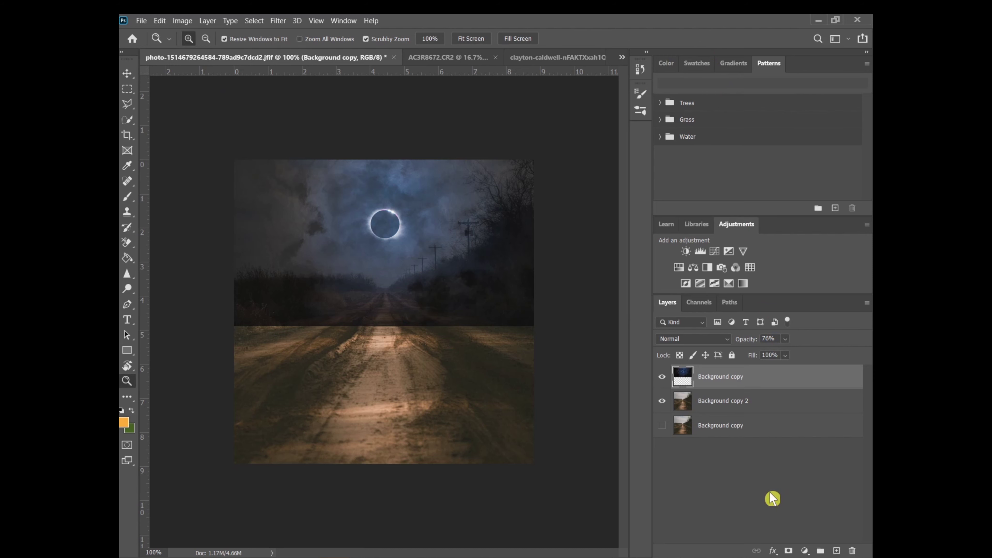
# Add a layer mask to the eclipse layer and paint back the grass at the left edge.
pyautogui.click(789, 551)
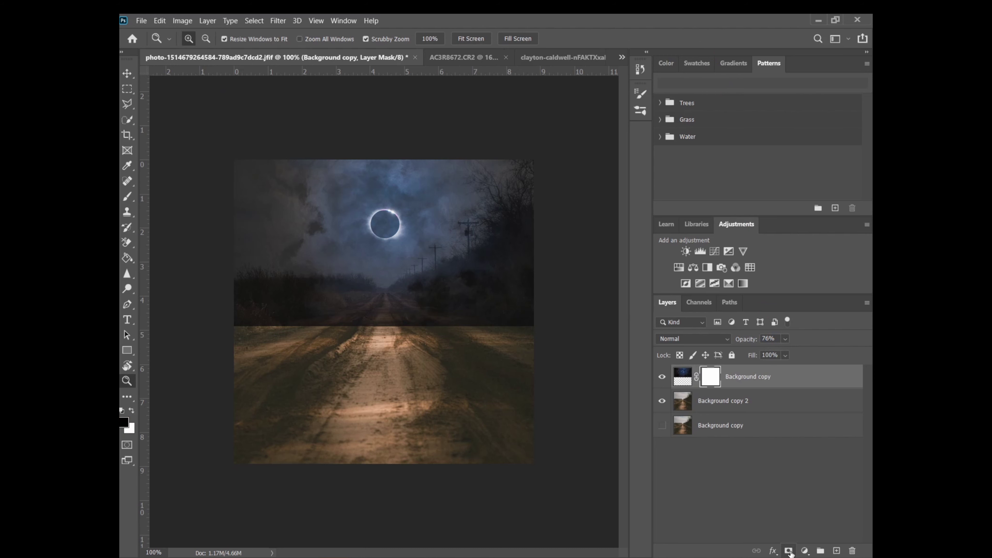
pyautogui.click(126, 198)
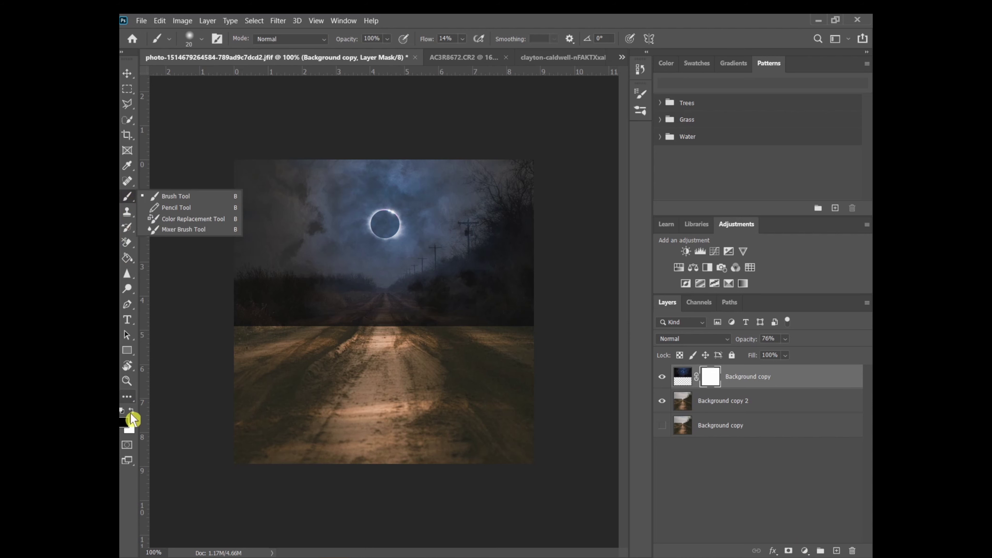
pyautogui.click(463, 38)
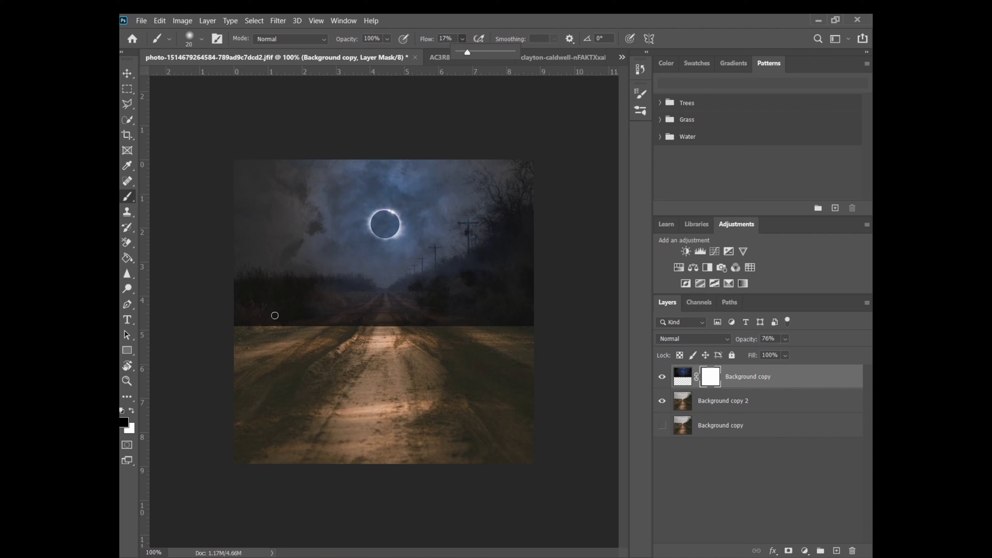
pyautogui.press(']')
pyautogui.press(']')
pyautogui.press(']')
pyautogui.moveTo(243, 317); pyautogui.dragTo(240, 332)
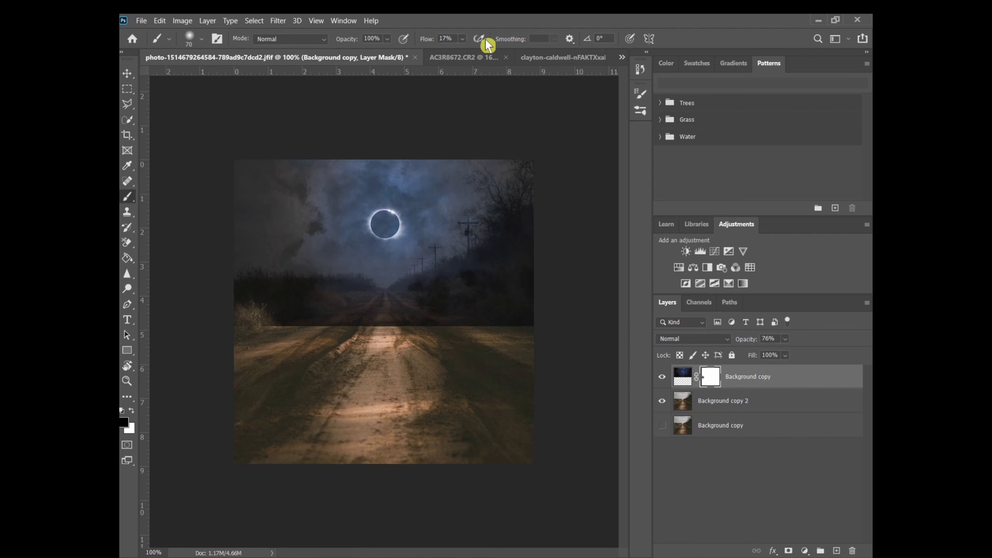
# At 10% brush flow, softly paint the mask to blend the sky into the road's horizon.
pyautogui.click(463, 38)
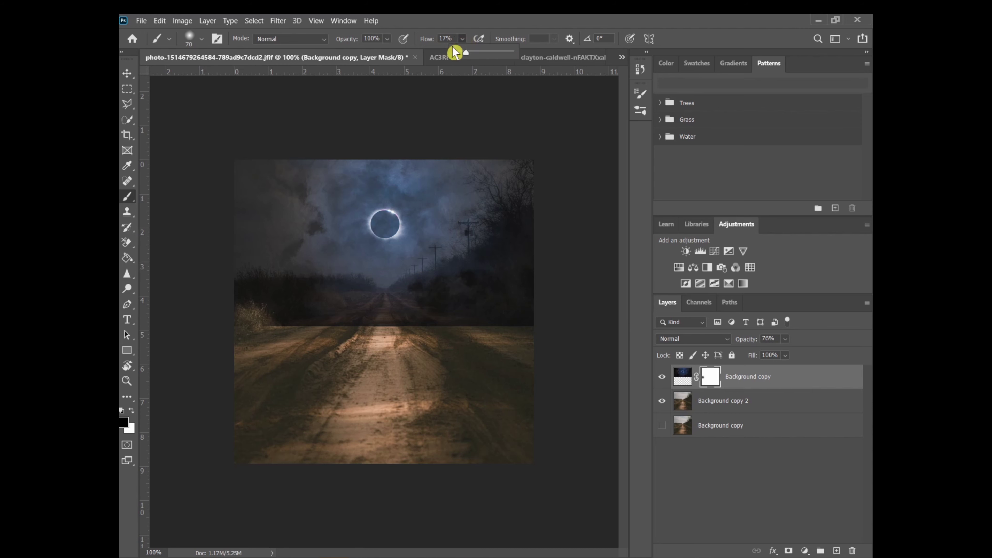
pyautogui.moveTo(462, 54); pyautogui.dragTo(455, 54)
pyautogui.moveTo(466, 51); pyautogui.dragTo(458, 73)
pyautogui.moveTo(297, 331)
pyautogui.mouseDown()
pyautogui.moveTo(303, 303)
pyautogui.moveTo(290, 333)
pyautogui.moveTo(324, 297)
pyautogui.moveTo(323, 319)
pyautogui.moveTo(259, 323)
pyautogui.moveTo(313, 328)
pyautogui.moveTo(372, 310)
pyautogui.moveTo(377, 324)
pyautogui.moveTo(390, 316)
pyautogui.moveTo(417, 343)
pyautogui.moveTo(403, 313)
pyautogui.moveTo(423, 330)
pyautogui.moveTo(419, 317)
pyautogui.moveTo(424, 343)
pyautogui.moveTo(526, 331)
pyautogui.moveTo(472, 283)
pyautogui.moveTo(394, 295)
pyautogui.moveTo(426, 301)
pyautogui.moveTo(459, 277)
pyautogui.moveTo(506, 275)
pyautogui.moveTo(504, 306)
pyautogui.moveTo(523, 233)
pyautogui.moveTo(518, 257)
pyautogui.moveTo(493, 277)
pyautogui.moveTo(436, 284)
pyautogui.moveTo(516, 291)
pyautogui.moveTo(517, 309)
pyautogui.moveTo(412, 291)
pyautogui.moveTo(421, 288)
pyautogui.mouseUp()
pyautogui.moveTo(289, 304)
pyautogui.mouseDown()
pyautogui.moveTo(244, 292)
pyautogui.moveTo(292, 300)
pyautogui.moveTo(361, 288)
pyautogui.moveTo(271, 295)
pyautogui.moveTo(328, 288)
pyautogui.moveTo(345, 301)
pyautogui.moveTo(358, 299)
pyautogui.moveTo(248, 295)
pyautogui.moveTo(357, 293)
pyautogui.moveTo(271, 302)
pyautogui.moveTo(258, 314)
pyautogui.moveTo(350, 294)
pyautogui.moveTo(266, 297)
pyautogui.moveTo(326, 305)
pyautogui.mouseUp()
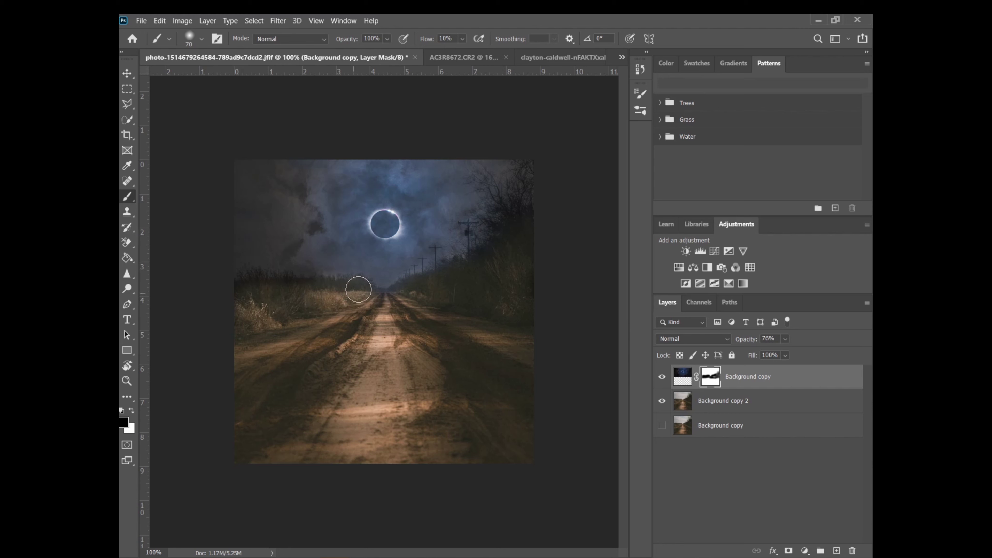
pyautogui.click(131, 415)
pyautogui.moveTo(350, 263)
pyautogui.mouseDown()
pyautogui.moveTo(333, 261)
pyautogui.moveTo(361, 263)
pyautogui.moveTo(337, 263)
pyautogui.mouseUp()
pyautogui.click(131, 411)
pyautogui.click(128, 382)
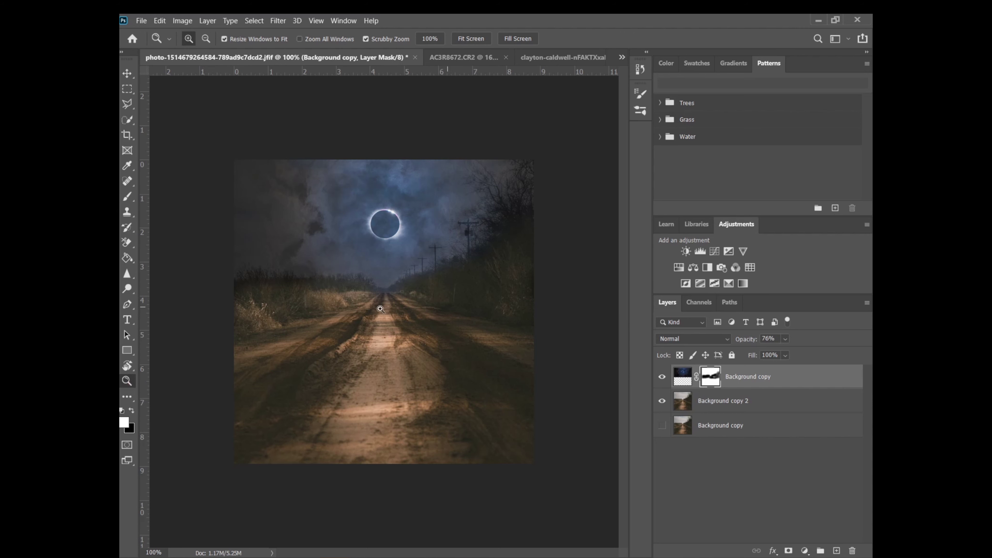
# Close the clayton-caldwell eclipse document without saving its changes.
pyautogui.click(545, 61)
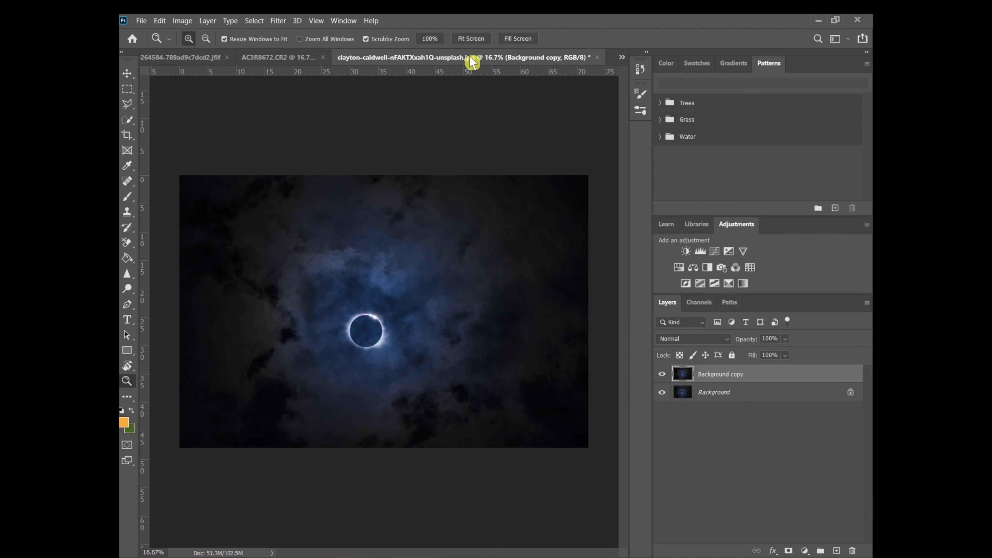
pyautogui.click(603, 57)
pyautogui.click(278, 58)
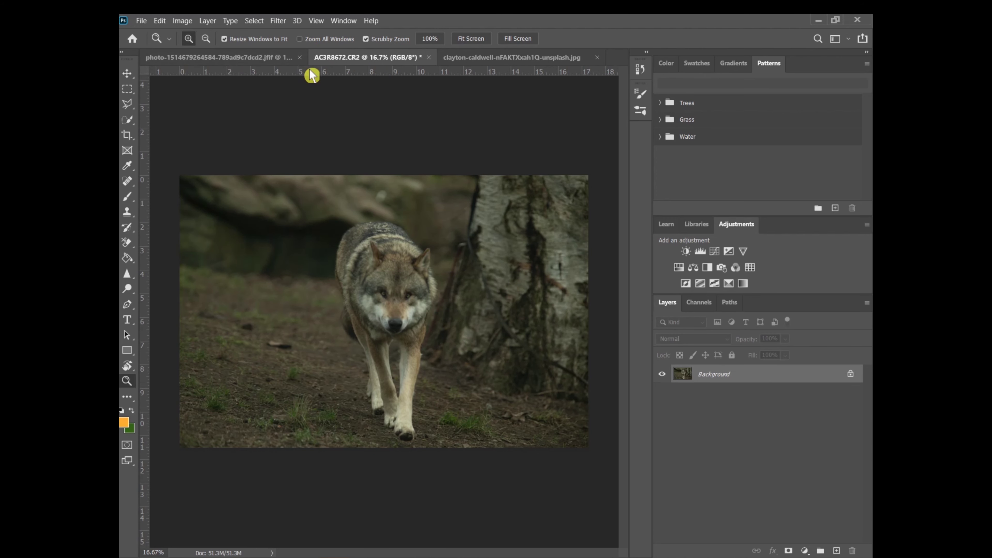
pyautogui.click(535, 58)
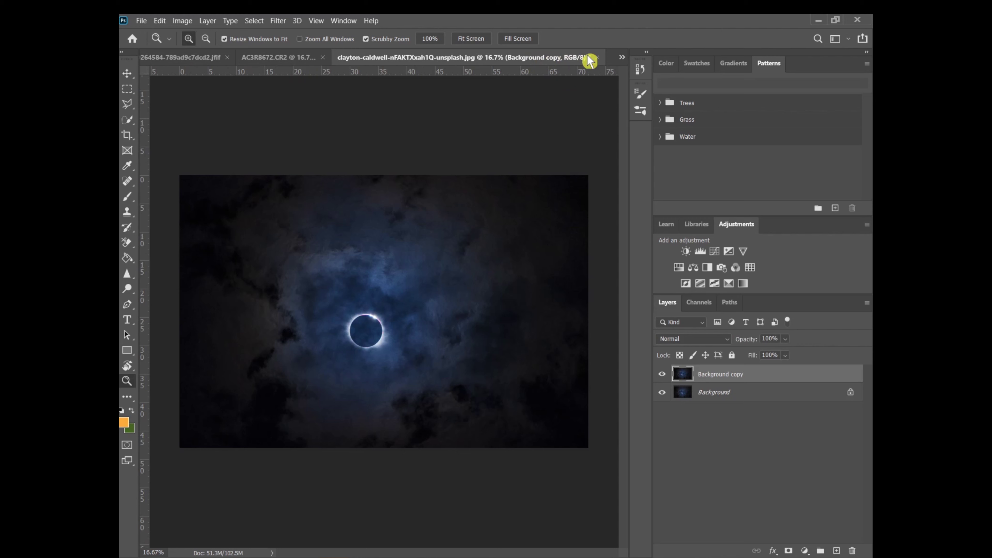
pyautogui.rightClick(600, 61)
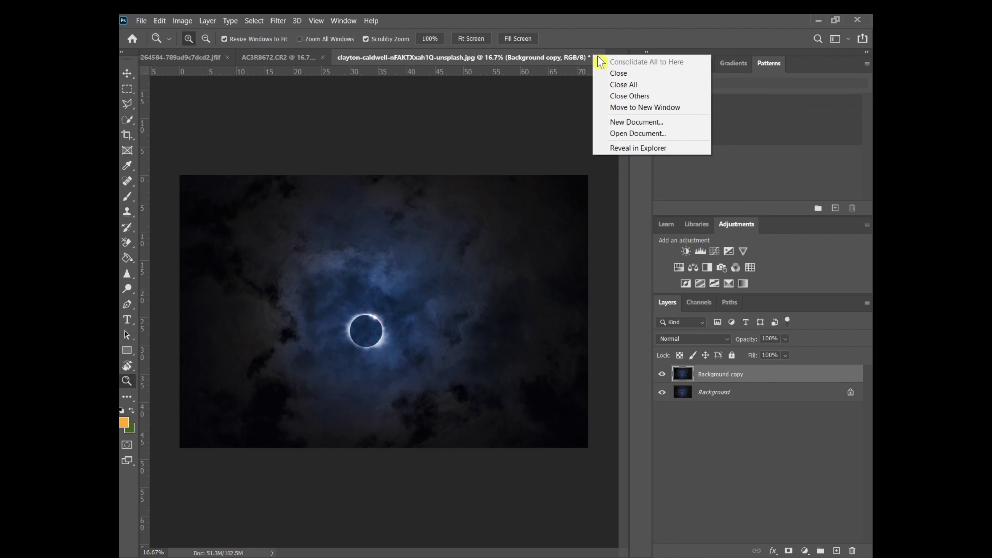
pyautogui.click(621, 74)
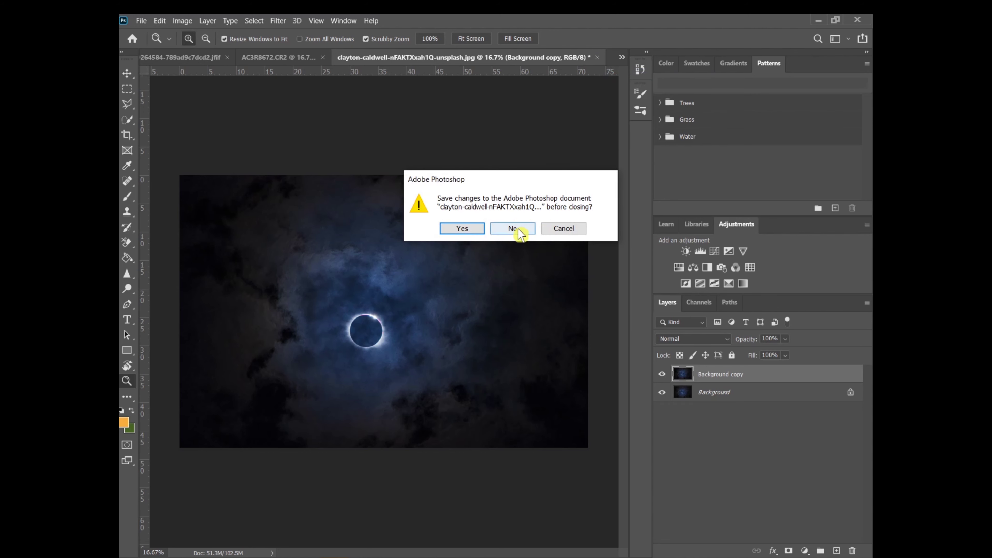
pyautogui.click(516, 228)
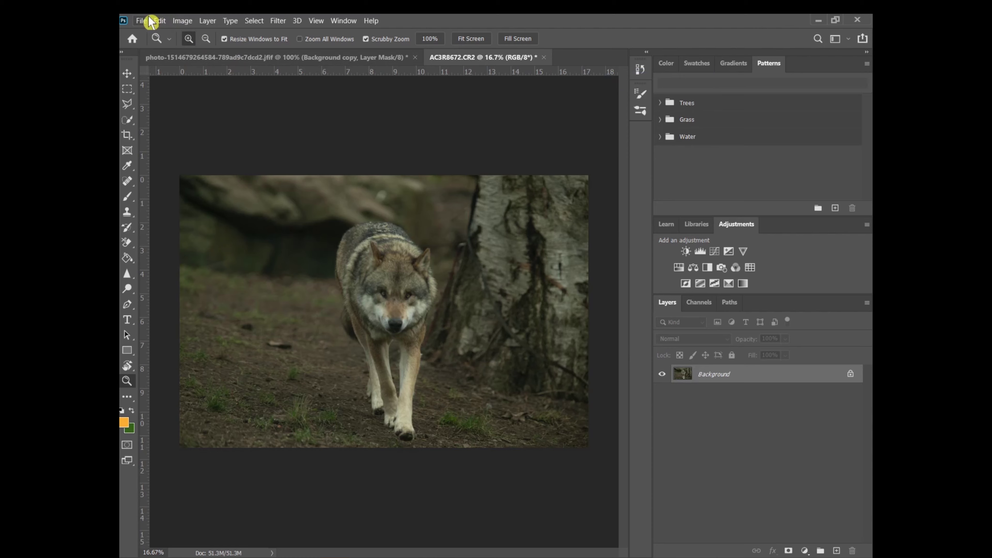
pyautogui.click(141, 20)
pyautogui.click(154, 44)
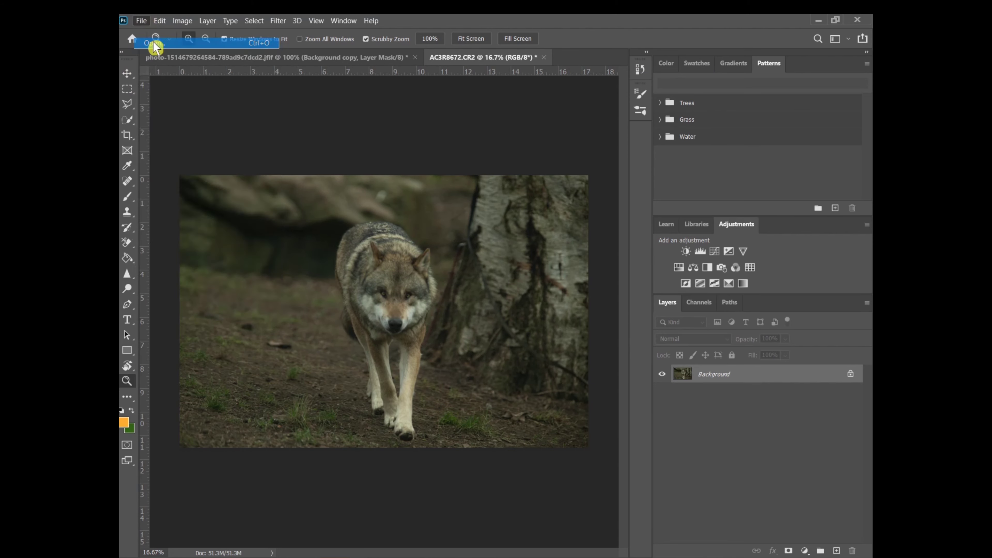
# Open eW9YLb0.png and select the moon with Select Subject.
pyautogui.click(372, 107)
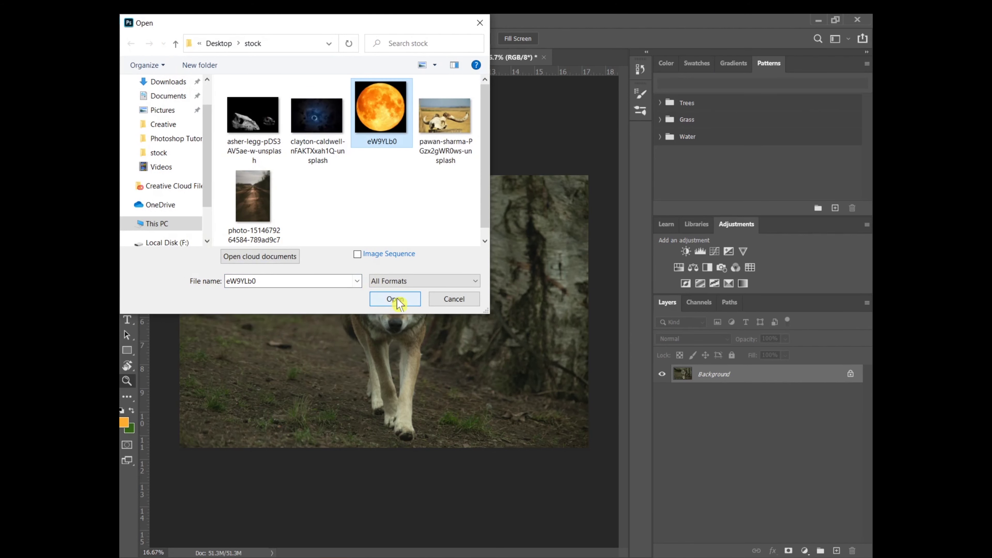
pyautogui.click(395, 299)
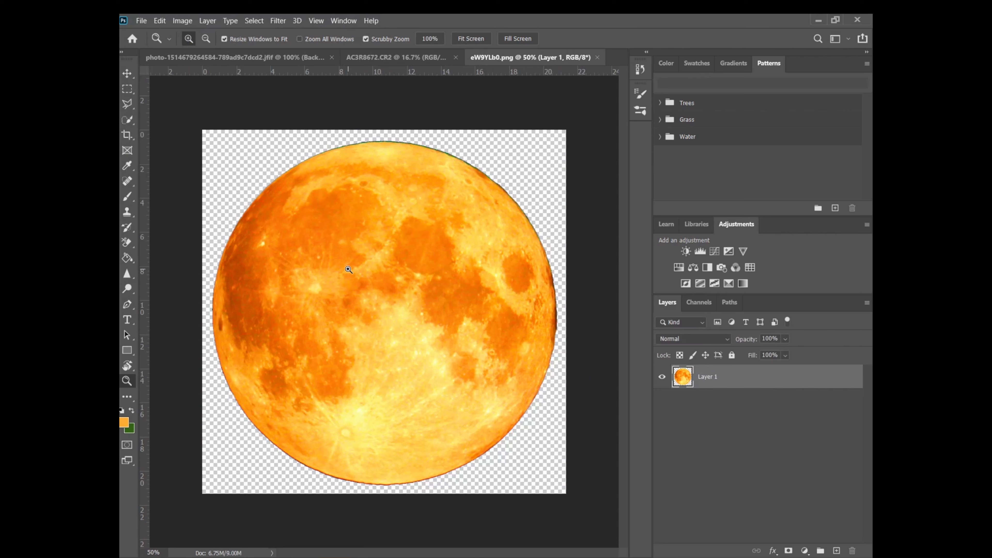
pyautogui.click(127, 120)
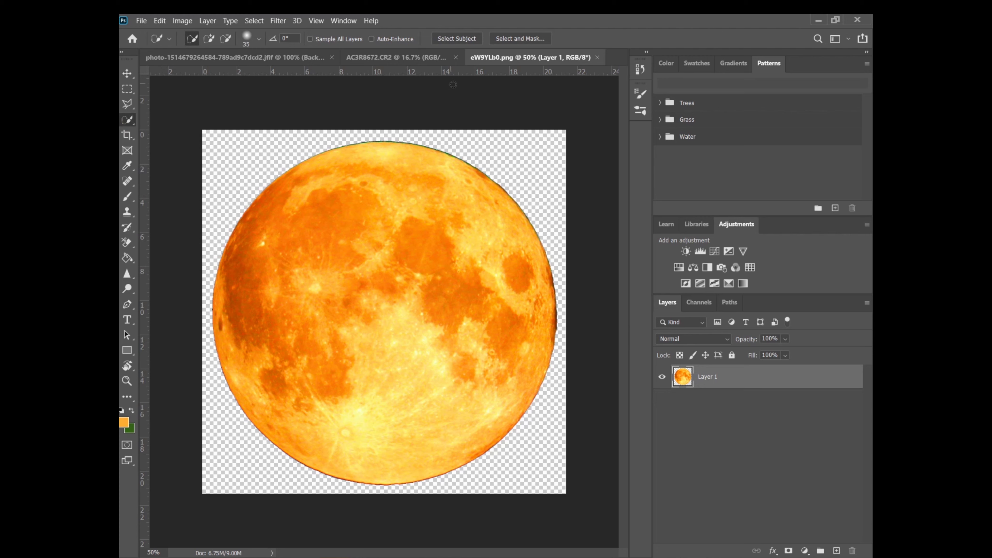
pyautogui.click(462, 39)
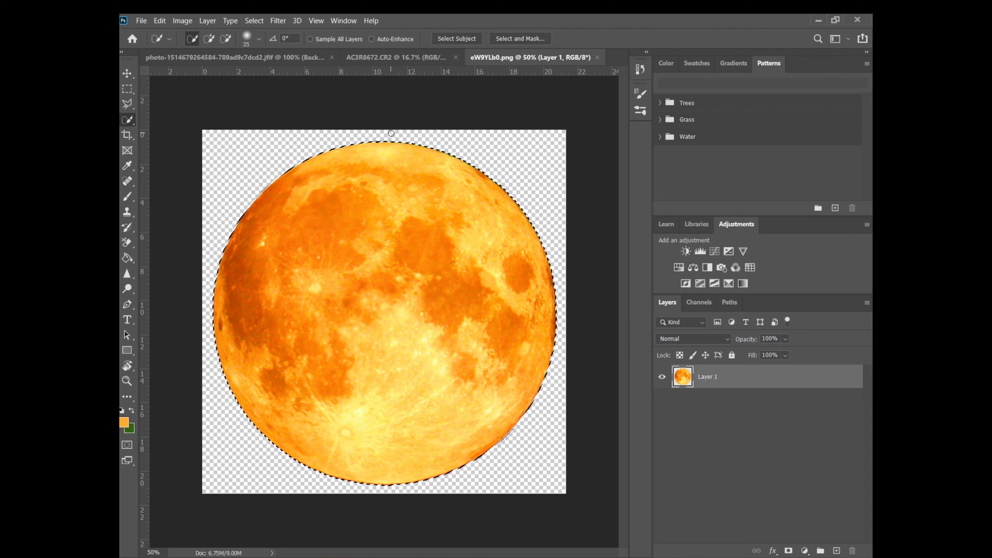
# Scale the selected moon down and drag it onto the road composite.
pyautogui.hotkey('ctrl', 't')
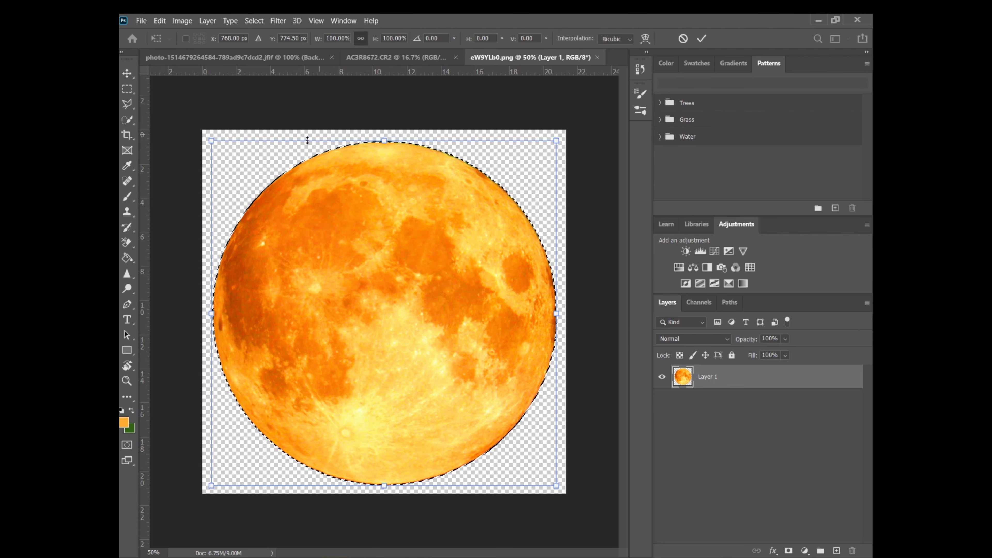
pyautogui.moveTo(211, 139)
pyautogui.mouseDown()
pyautogui.moveTo(353, 304)
pyautogui.moveTo(460, 397)
pyautogui.mouseUp()
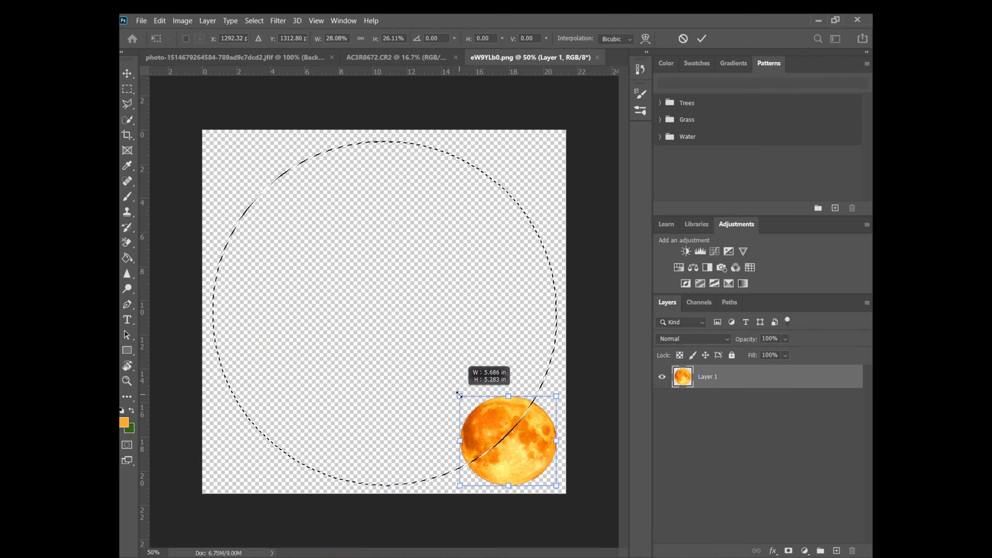
pyautogui.press('Return')
pyautogui.moveTo(529, 434)
pyautogui.mouseDown()
pyautogui.moveTo(151, 26)
pyautogui.moveTo(246, 57)
pyautogui.moveTo(344, 187)
pyautogui.mouseUp()
# Shrink the moon layer to about 20% and nudge it higher over the eclipse ring.
pyautogui.moveTo(386, 230); pyautogui.dragTo(384, 229)
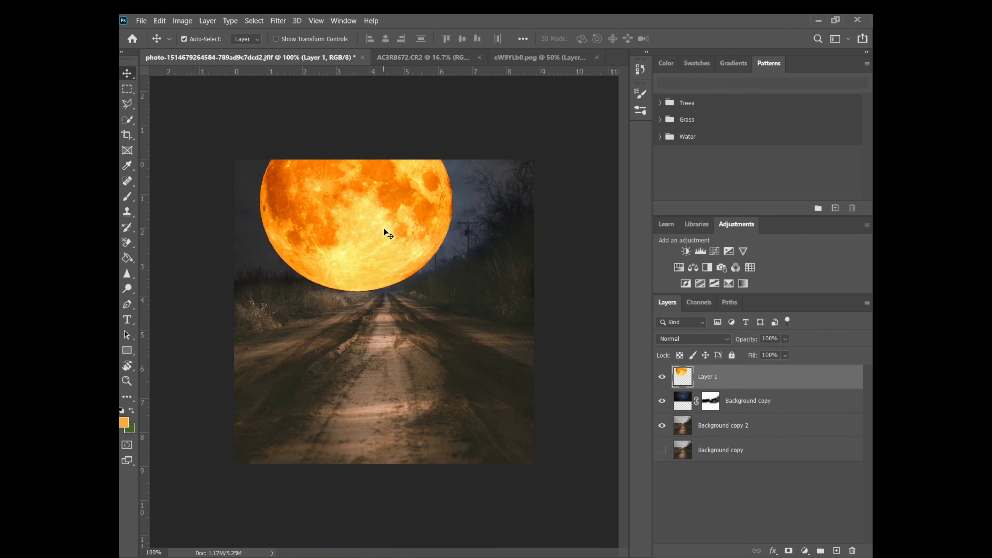
pyautogui.hotkey('ctrl', 't')
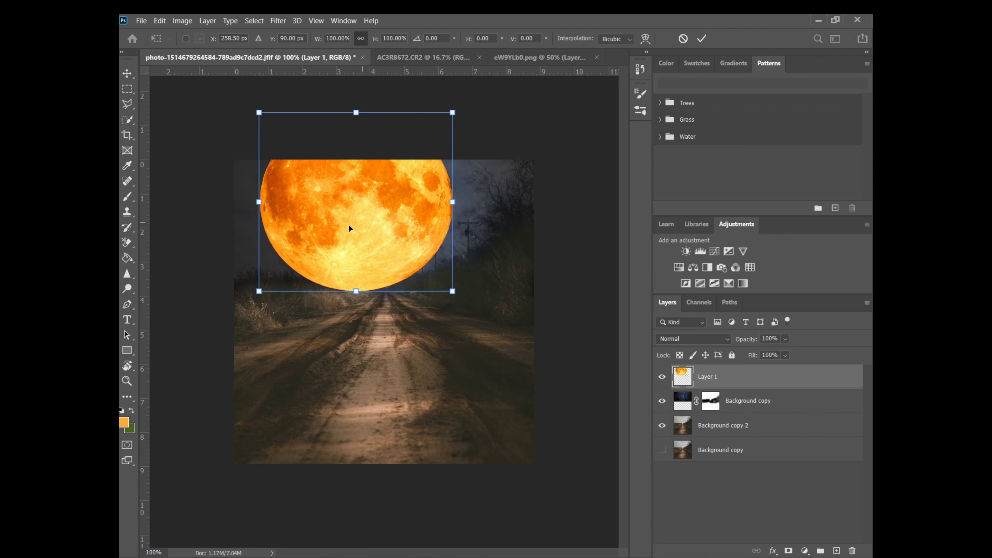
pyautogui.moveTo(259, 113)
pyautogui.mouseDown()
pyautogui.moveTo(414, 251)
pyautogui.moveTo(382, 226)
pyautogui.mouseUp()
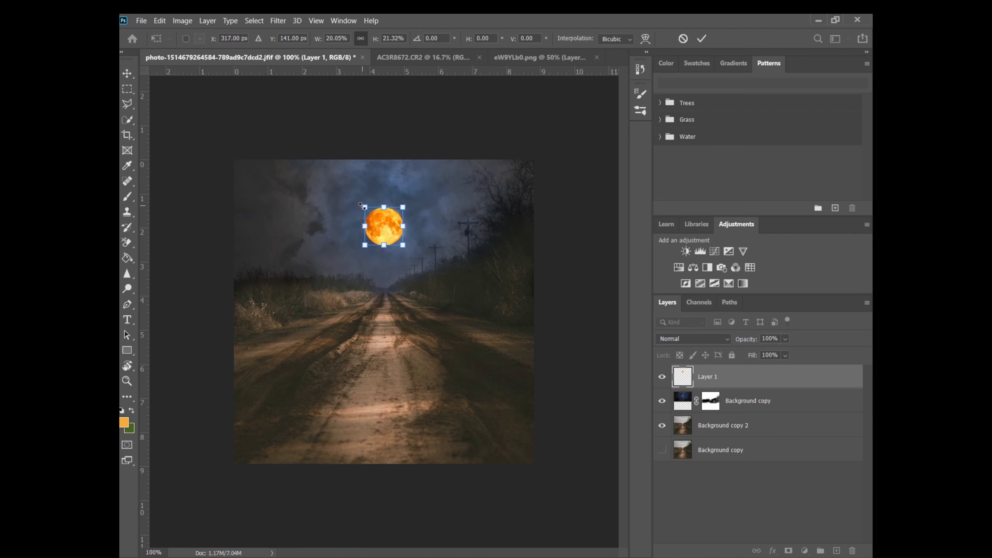
pyautogui.click(704, 38)
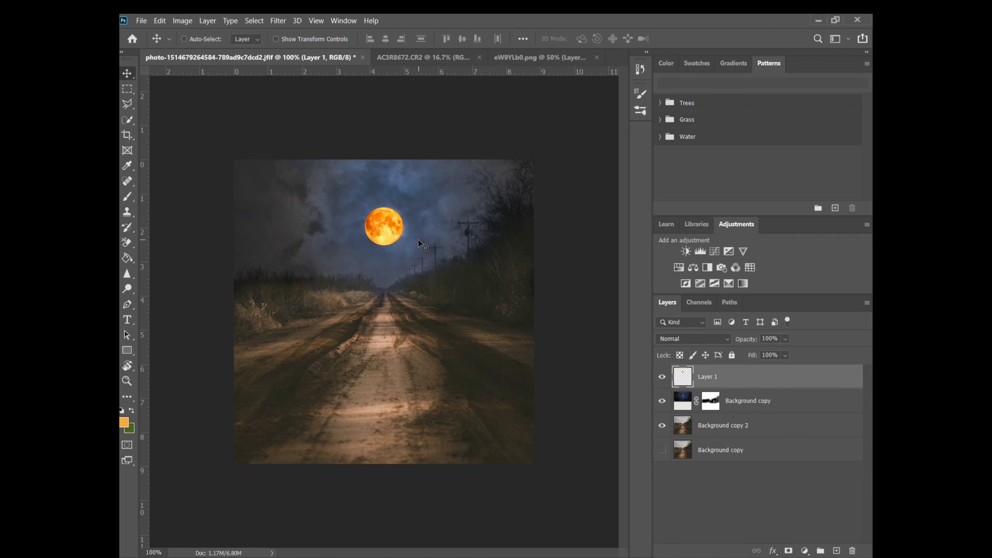
pyautogui.hotkey('ctrl', 't')
pyautogui.moveTo(390, 231); pyautogui.dragTo(391, 228)
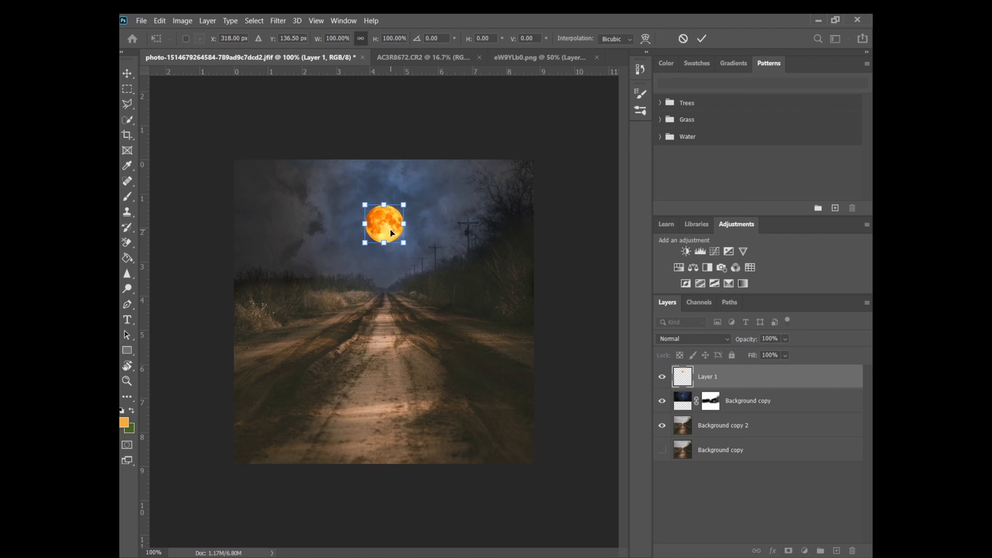
pyautogui.click(703, 39)
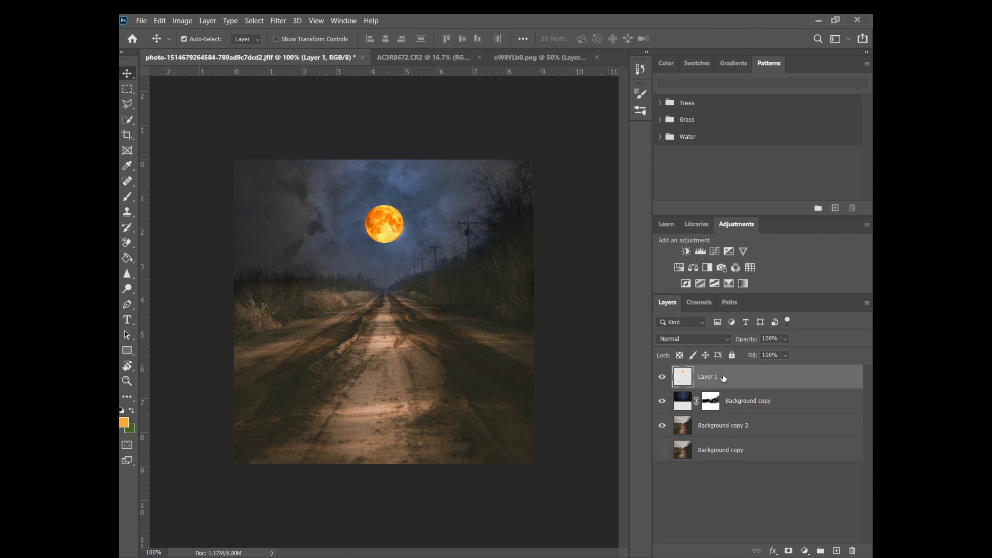
# Add a Hue/Saturation layer clipped to the moon, colorized at Hue 35, Saturation 13, Lightness +8.
pyautogui.click(679, 270)
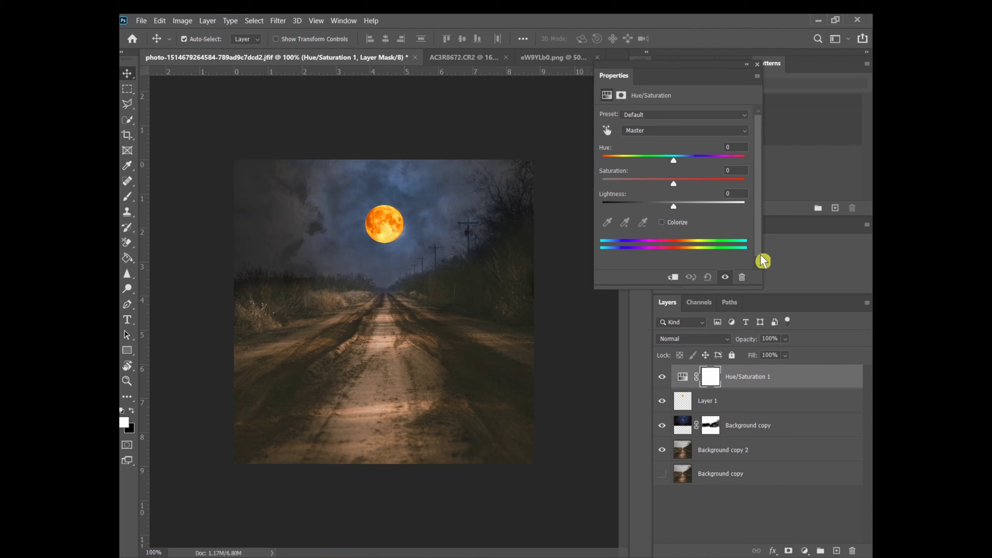
pyautogui.click(673, 278)
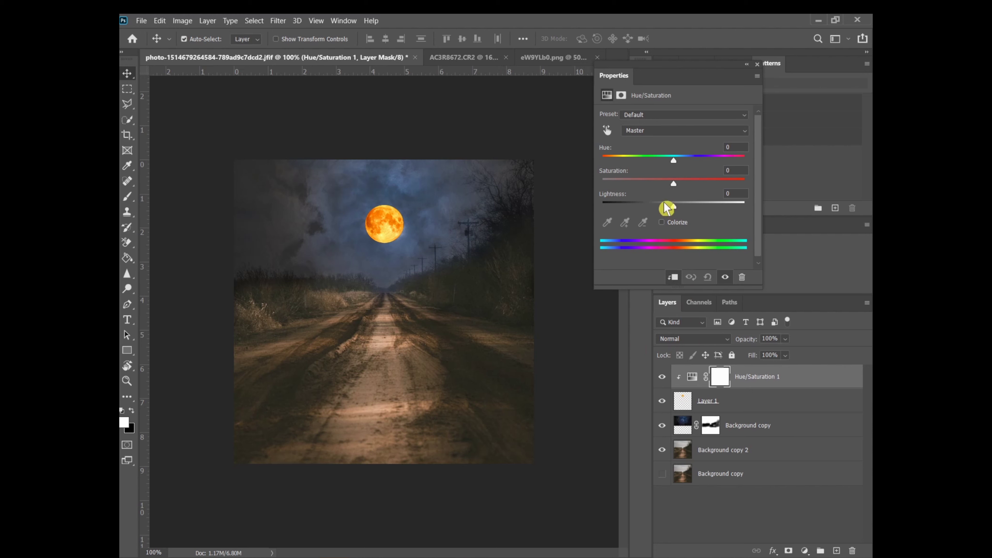
pyautogui.moveTo(667, 208); pyautogui.dragTo(680, 211)
pyautogui.moveTo(680, 211); pyautogui.dragTo(684, 214)
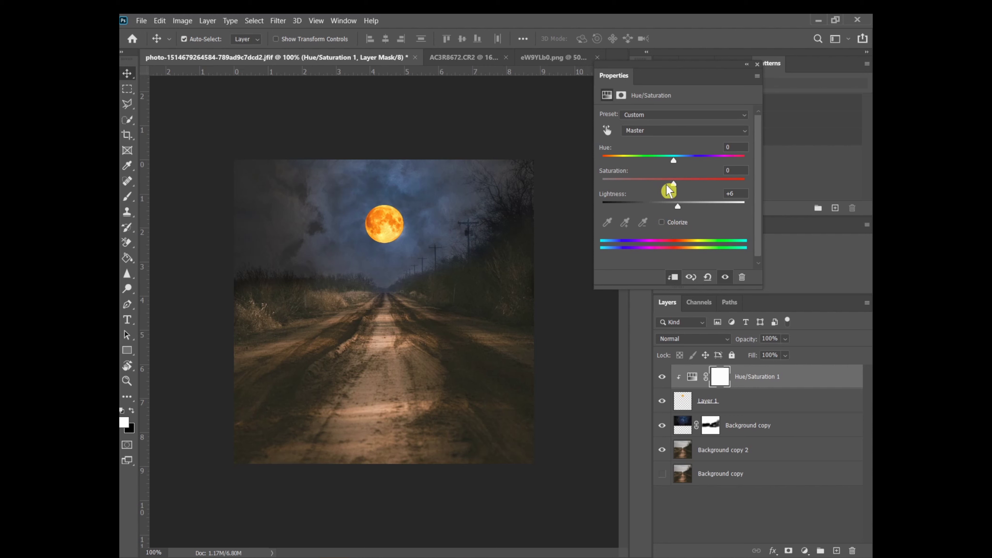
pyautogui.moveTo(679, 206); pyautogui.dragTo(676, 206)
pyautogui.click(664, 222)
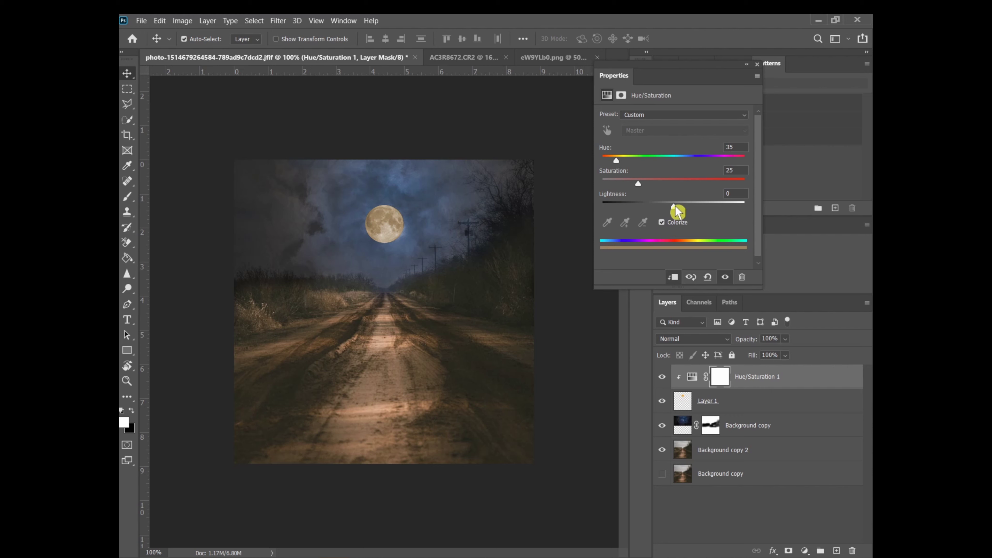
pyautogui.moveTo(679, 206); pyautogui.dragTo(680, 209)
pyautogui.moveTo(678, 207); pyautogui.dragTo(686, 215)
pyautogui.click(758, 64)
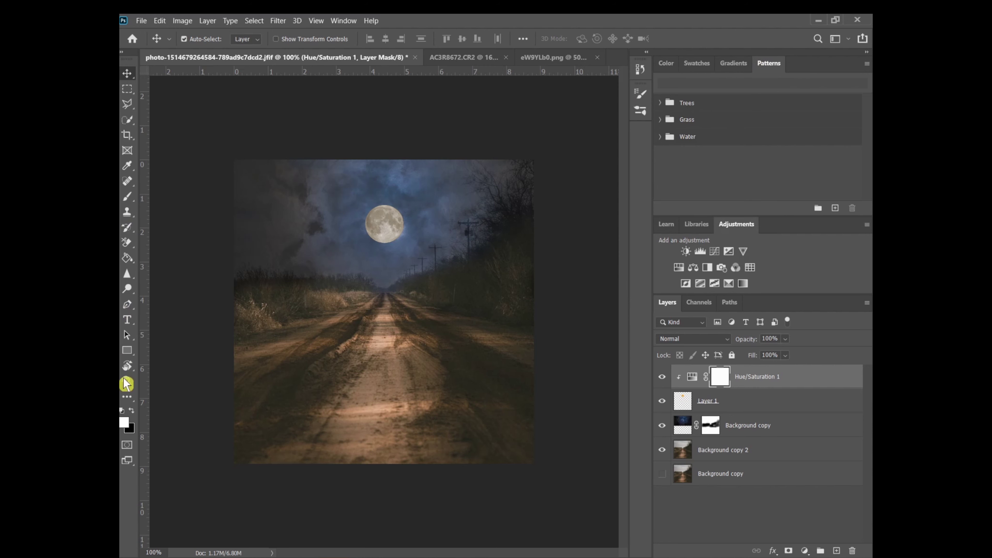
# Zoom in on the moon's edge, then zoom back out to view the composite at 100%.
pyautogui.click(130, 382)
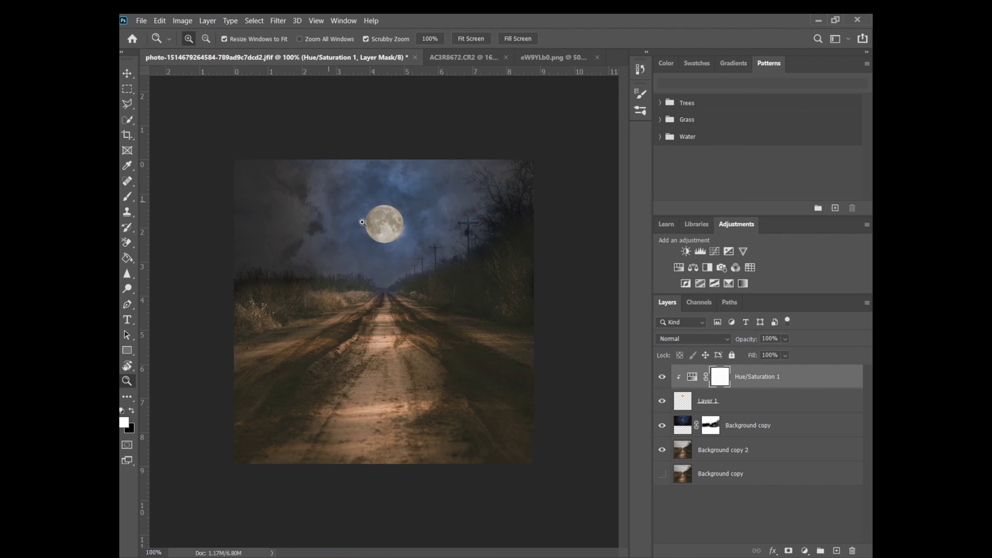
pyautogui.moveTo(363, 222); pyautogui.dragTo(351, 213)
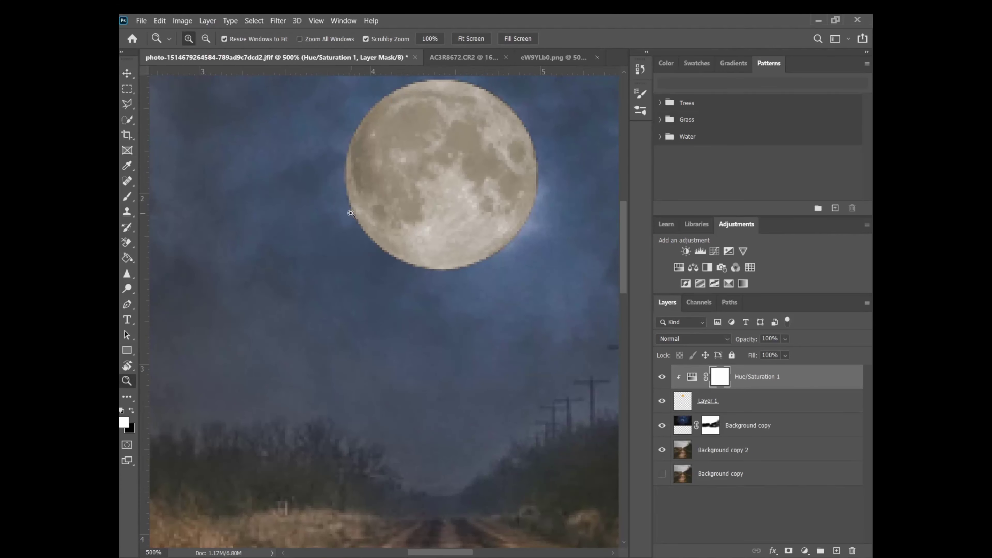
pyautogui.click(206, 39)
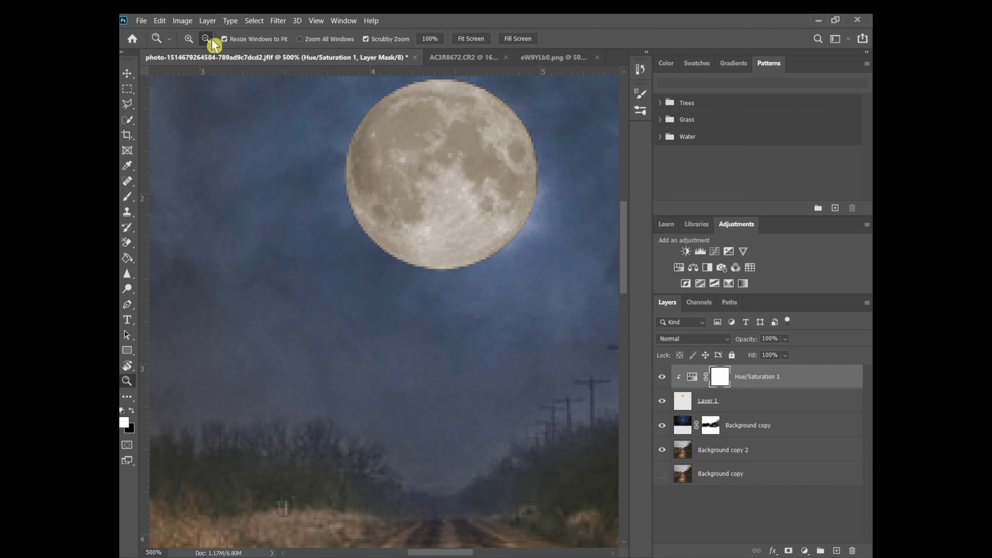
pyautogui.moveTo(449, 250); pyautogui.dragTo(453, 266)
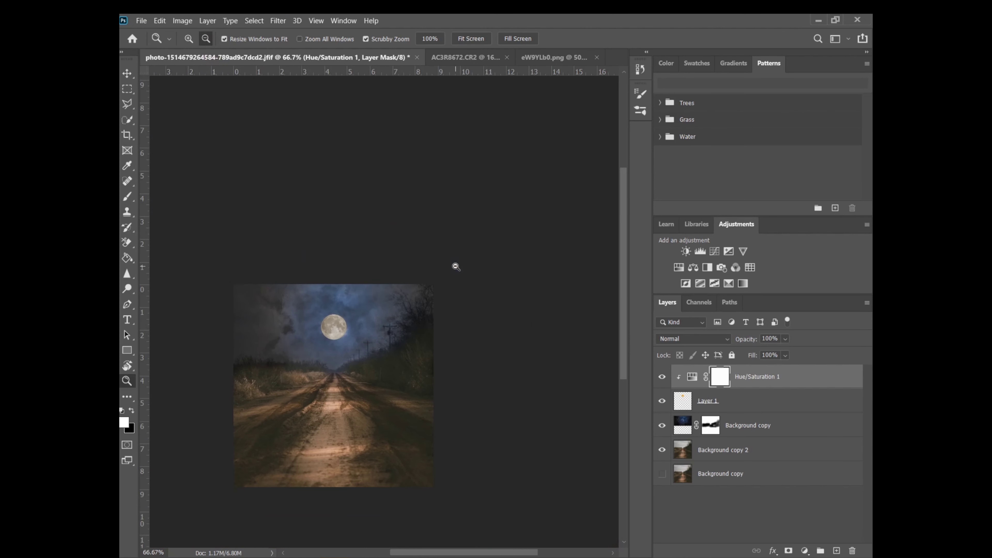
pyautogui.click(188, 39)
pyautogui.click(300, 368)
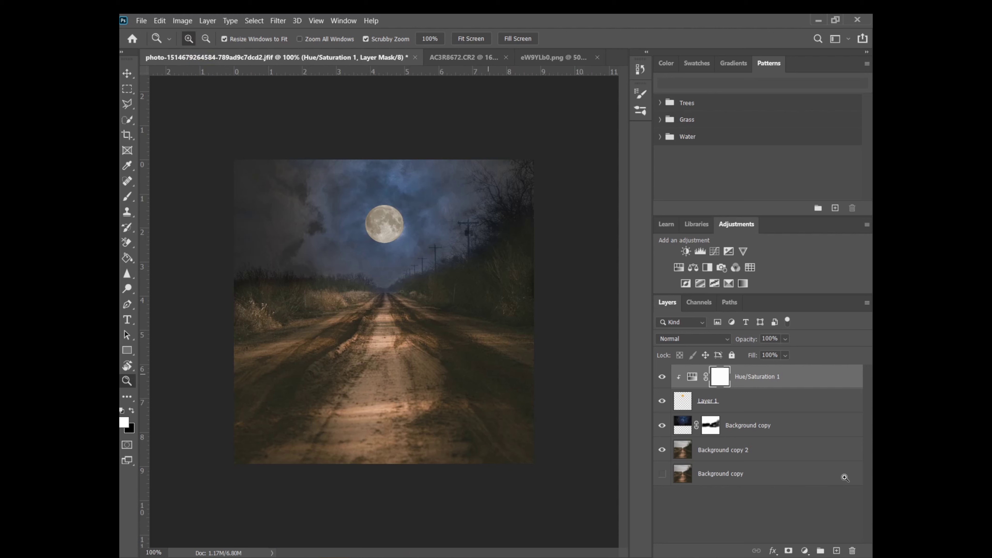
# Add a Curves 1 layer above Background copy 2, auto-corrected with Find Dark & Light Colors.
pyautogui.click(728, 454)
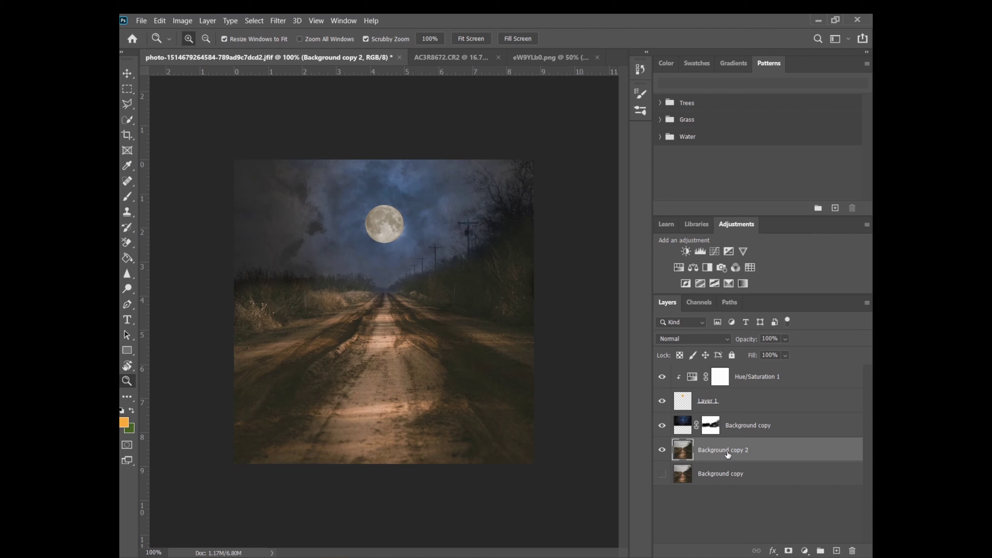
pyautogui.click(804, 550)
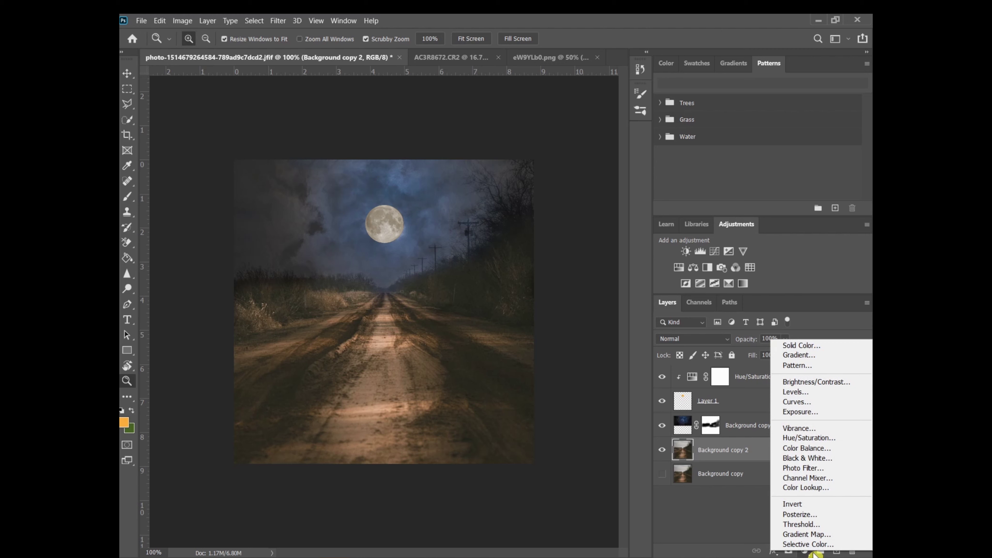
pyautogui.click(744, 537)
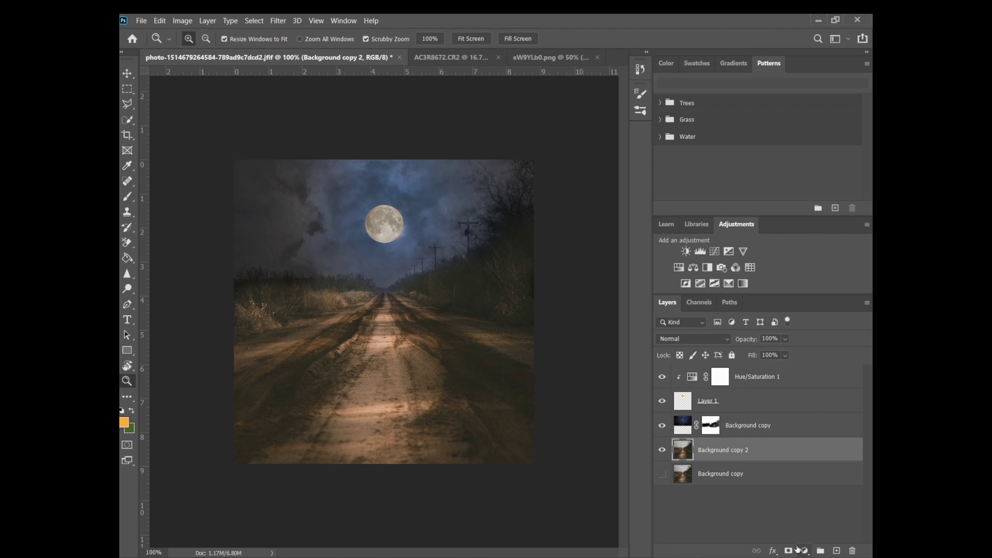
pyautogui.click(806, 551)
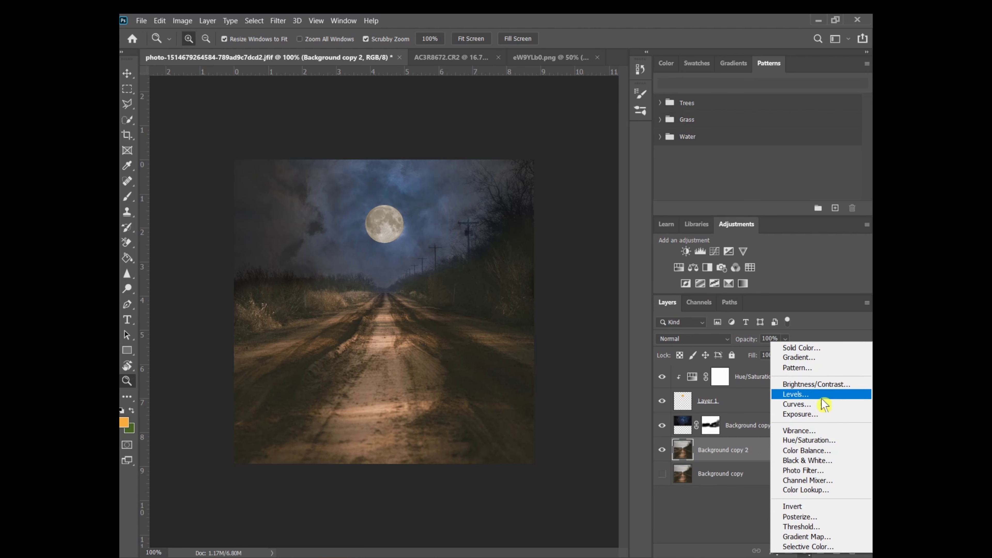
pyautogui.click(816, 405)
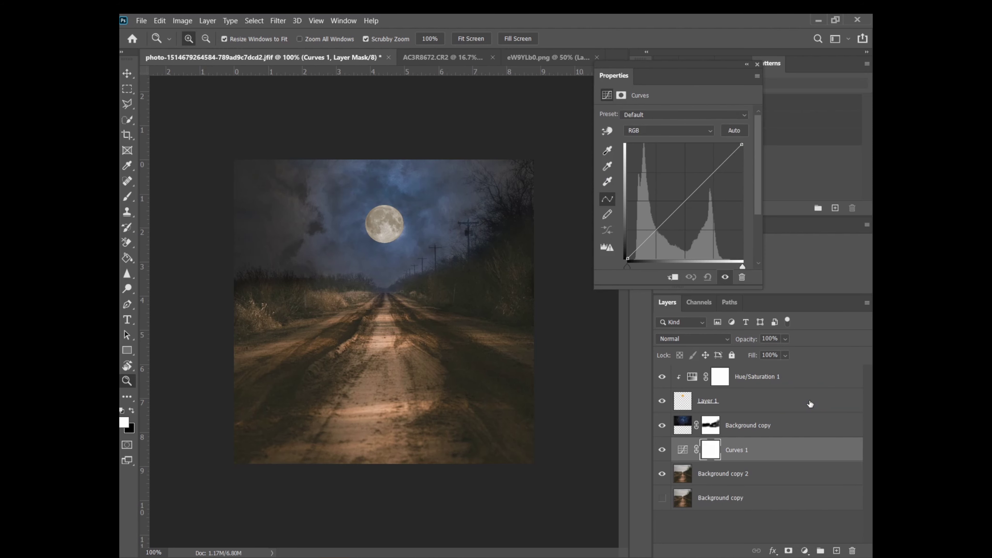
pyautogui.keyDown('alt'); pyautogui.click(737, 133); pyautogui.keyUp('alt')
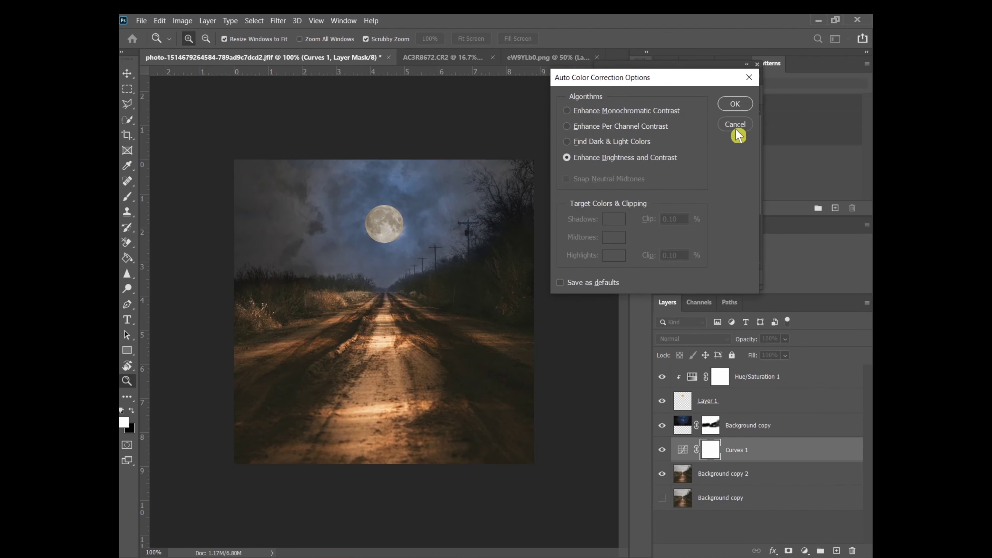
pyautogui.click(567, 142)
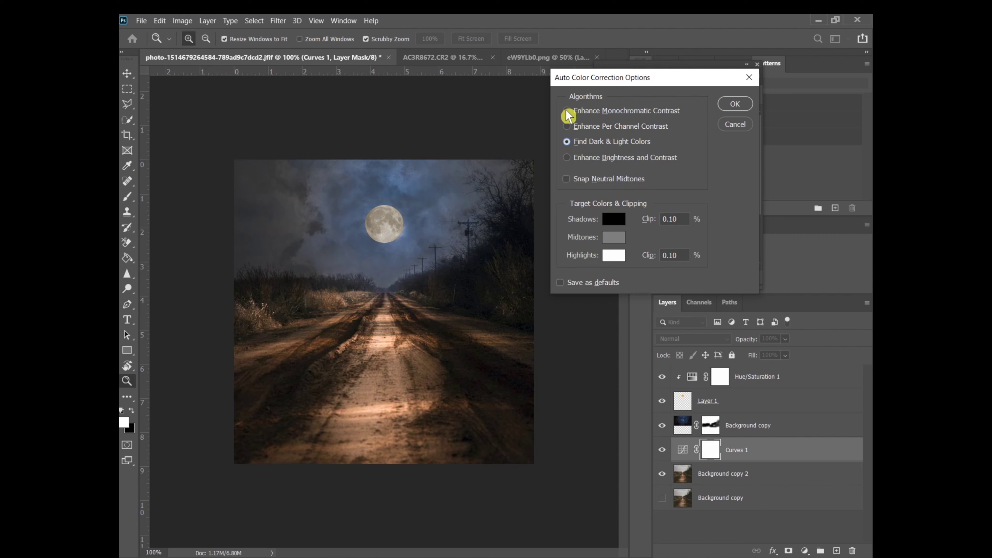
pyautogui.click(567, 126)
pyautogui.click(567, 142)
pyautogui.click(747, 104)
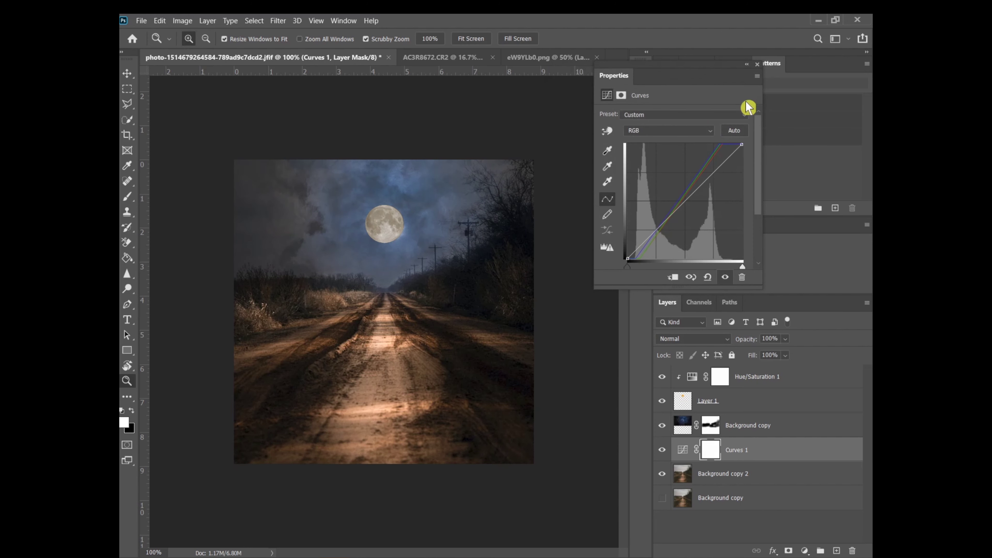
pyautogui.click(711, 475)
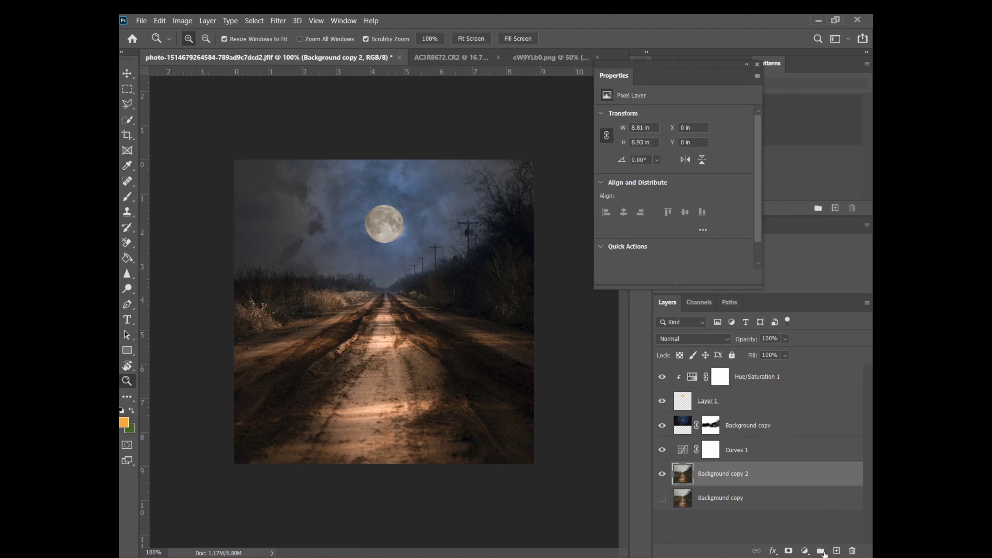
# Add a Color Lookup adjustment layer with the FoggyNight.3DL look.
pyautogui.click(805, 551)
pyautogui.click(815, 489)
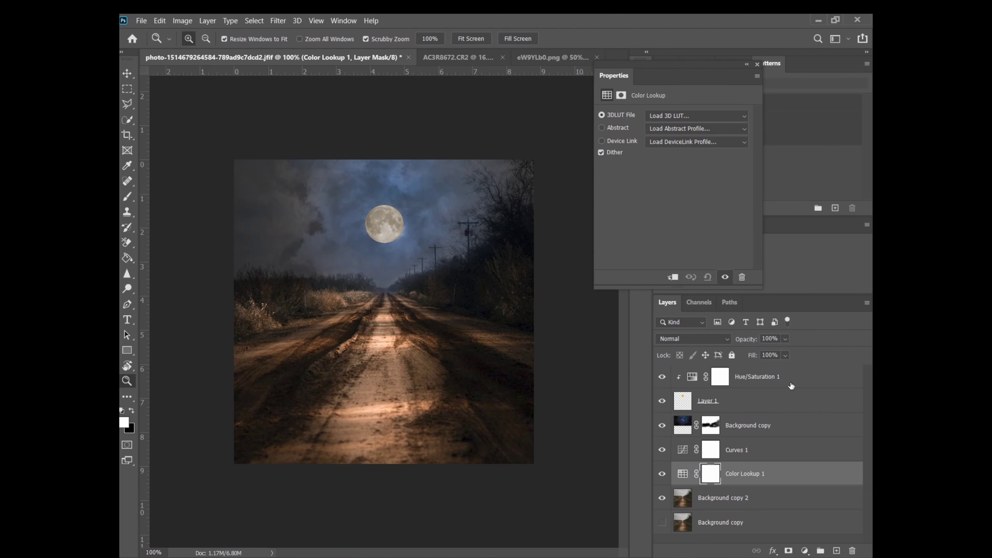
pyautogui.click(715, 118)
pyautogui.click(693, 161)
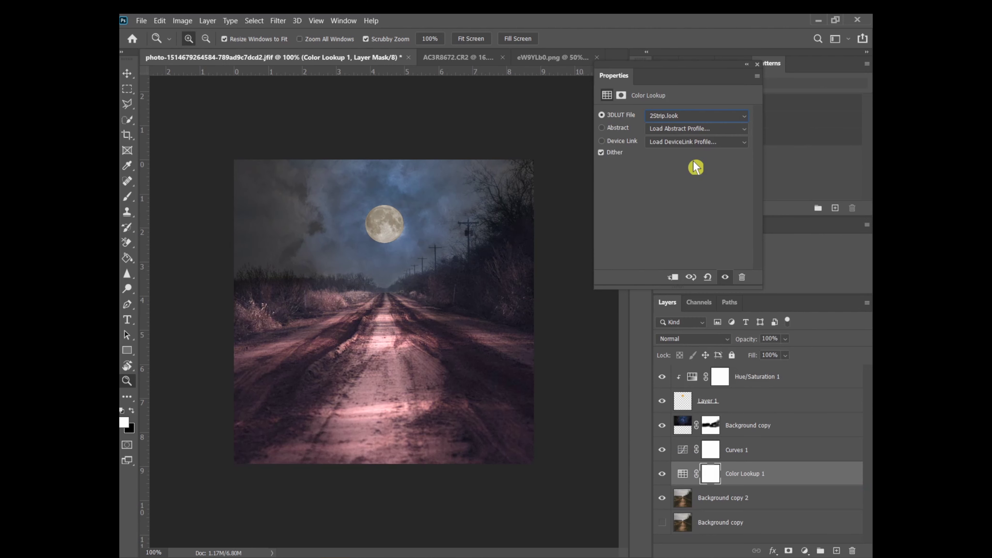
pyautogui.press('Down')
pyautogui.press('Down')
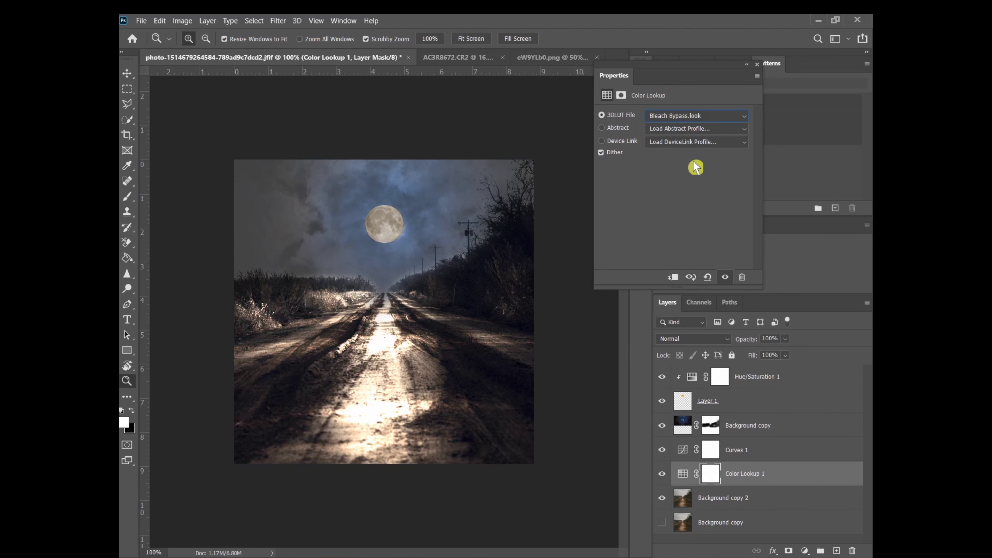
pyautogui.press('Down')
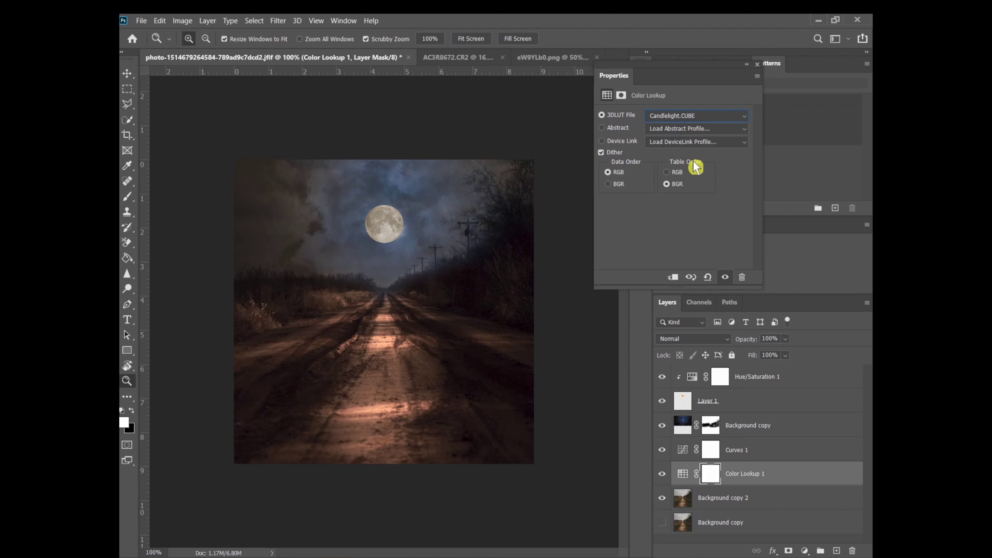
pyautogui.press('Down')
pyautogui.press('Down')
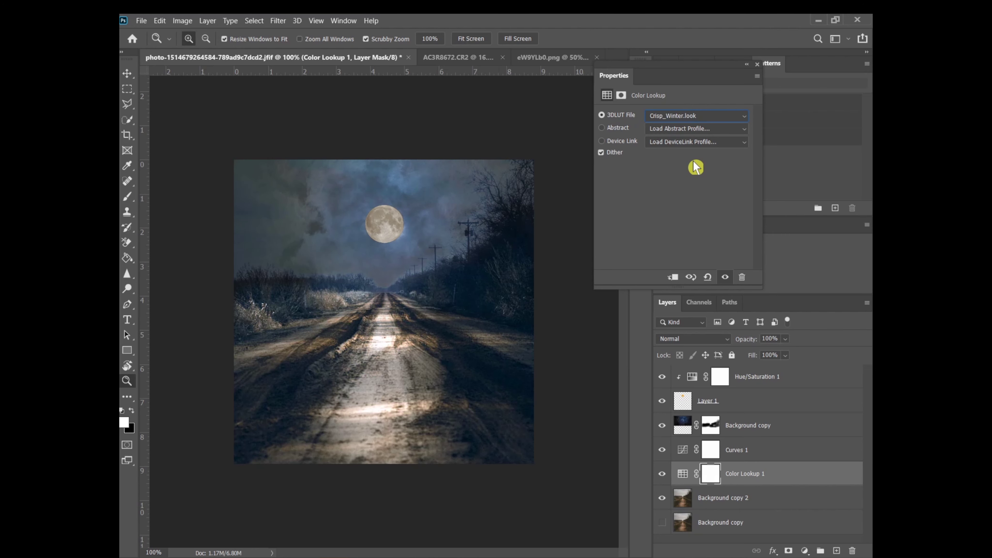
pyautogui.press('Down')
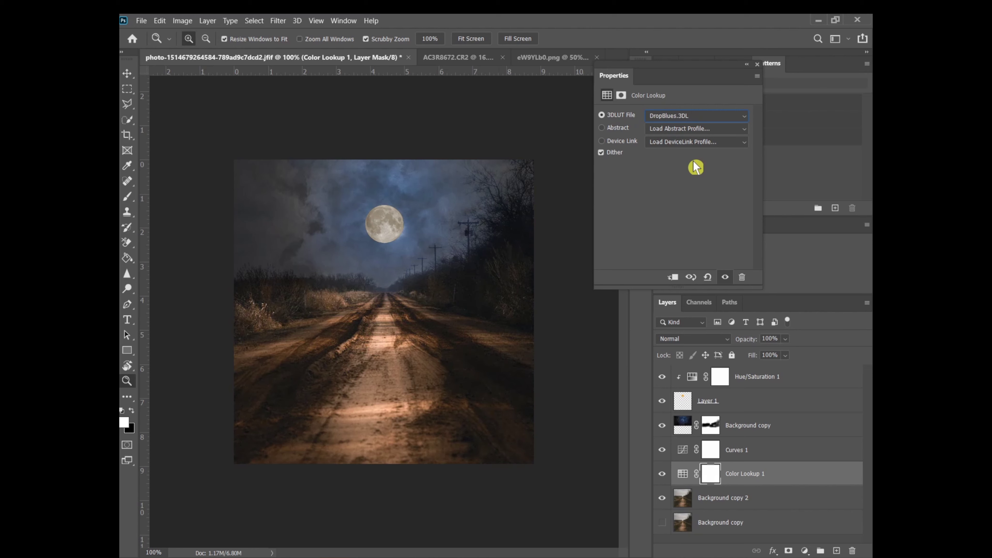
pyautogui.press('Down')
pyautogui.press('Down')
pyautogui.press('Down')
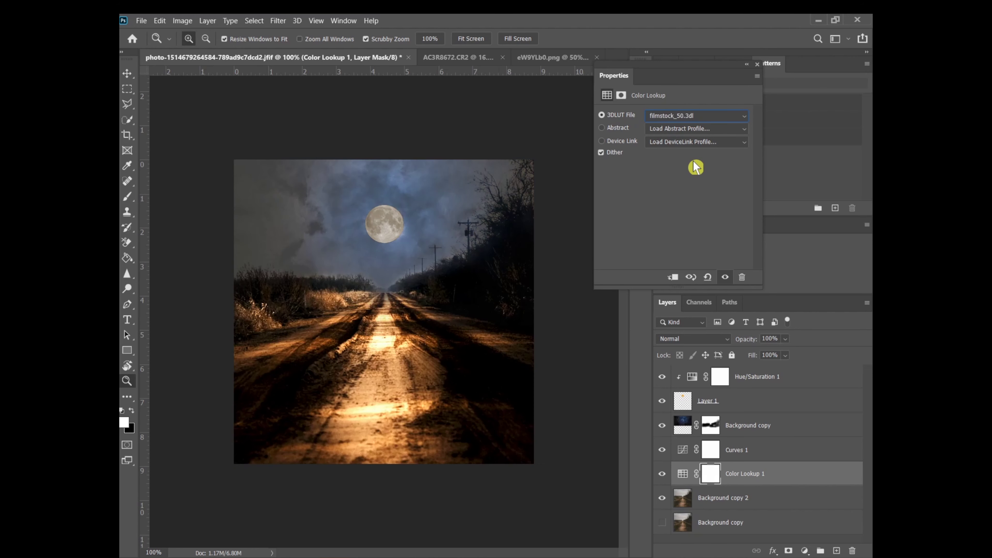
pyautogui.press('Down')
pyautogui.press('Down')
pyautogui.press('Up')
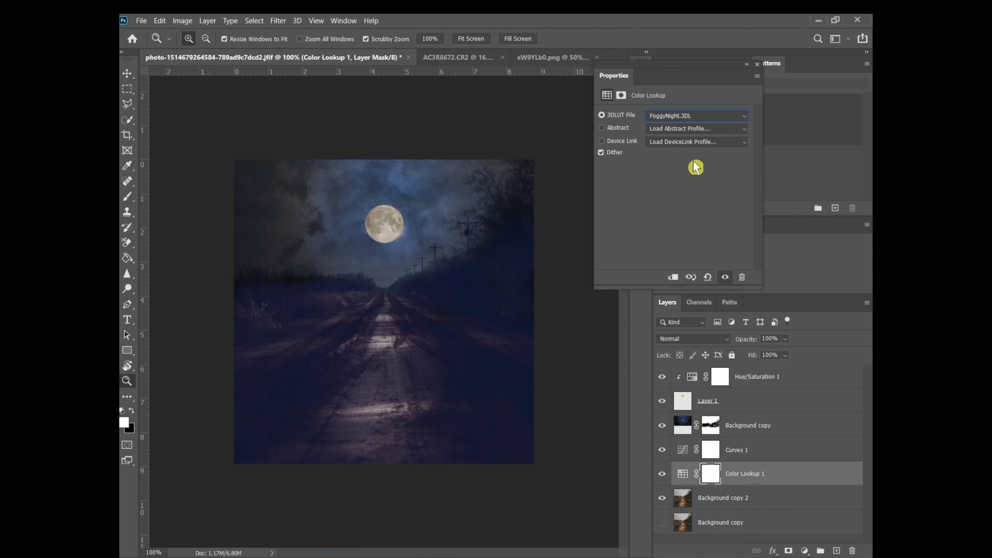
# Set the Color Lookup layer to 54% opacity and switch to the AC3R8672.CR2 wolf photo.
pyautogui.moveTo(751, 64)
pyautogui.click(758, 64)
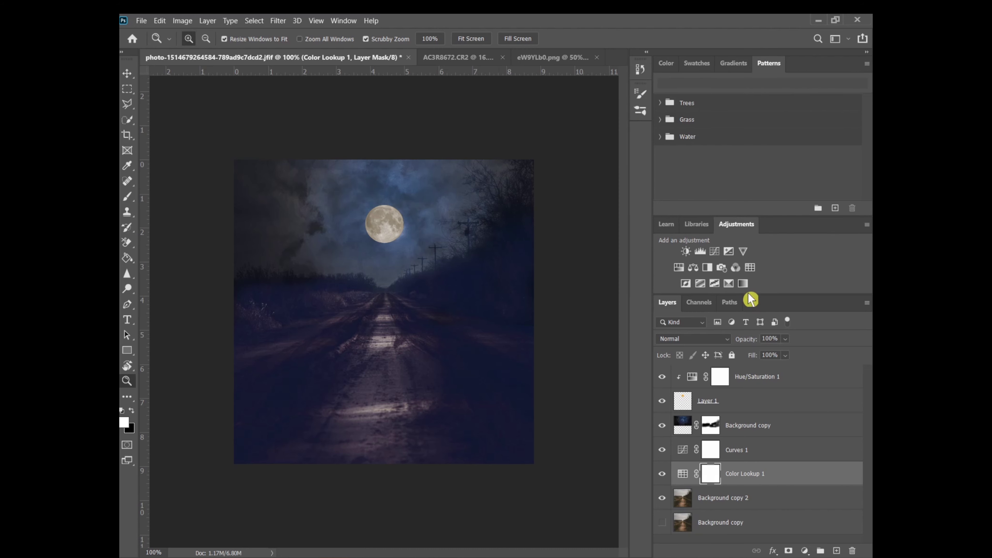
pyautogui.click(786, 339)
pyautogui.moveTo(799, 353); pyautogui.dragTo(793, 353)
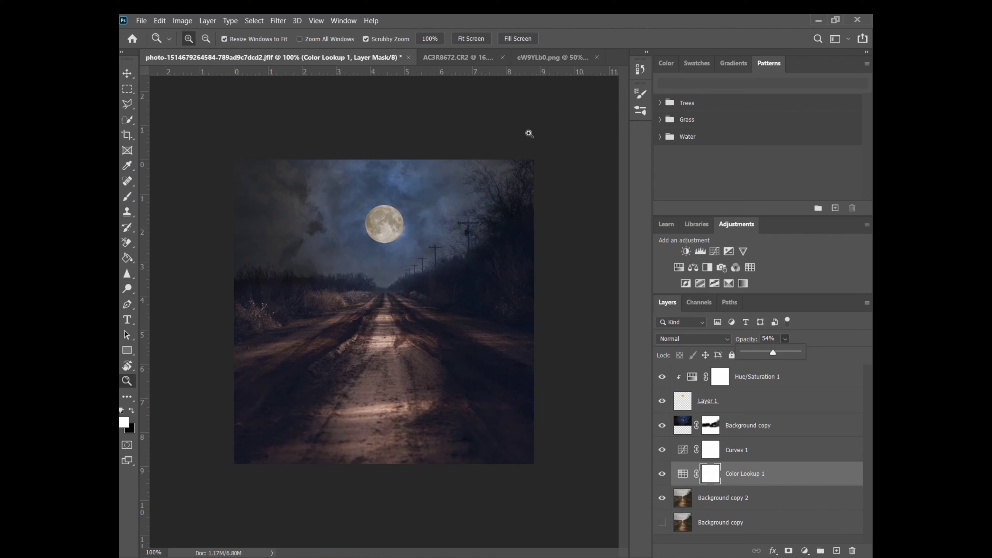
pyautogui.click(467, 58)
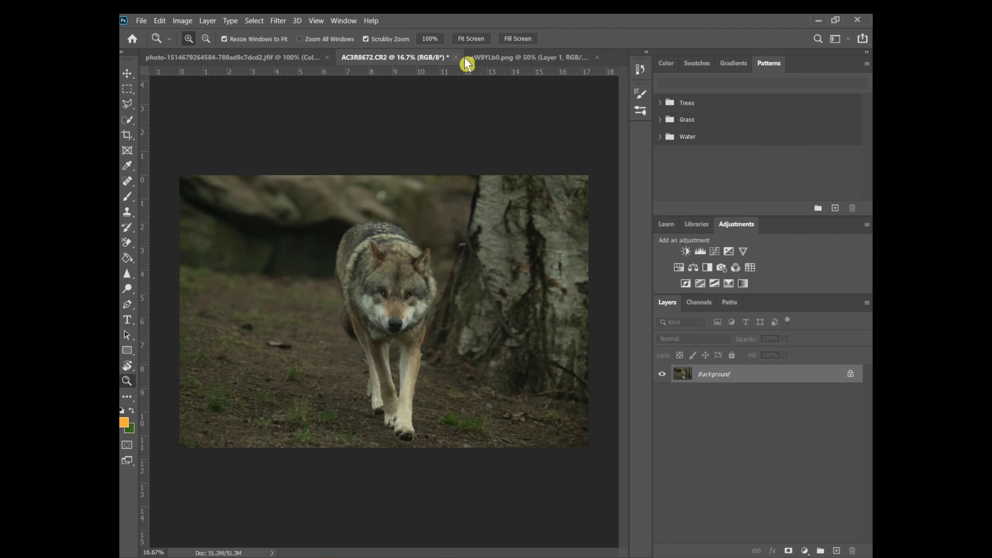
# Quick-select the wolf's back, body, neck and front paws.
pyautogui.click(127, 119)
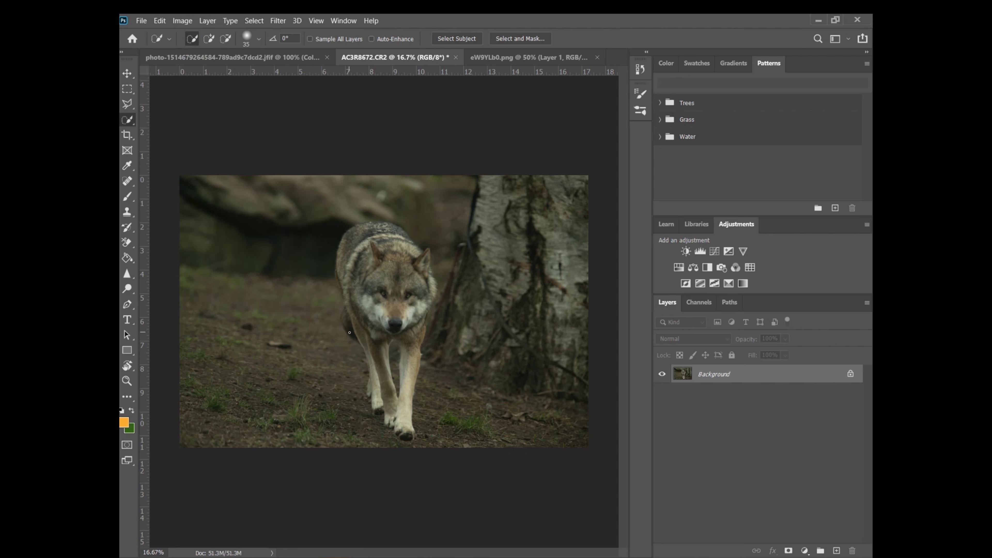
pyautogui.moveTo(342, 243)
pyautogui.mouseDown()
pyautogui.moveTo(360, 226)
pyautogui.moveTo(420, 256)
pyautogui.mouseUp()
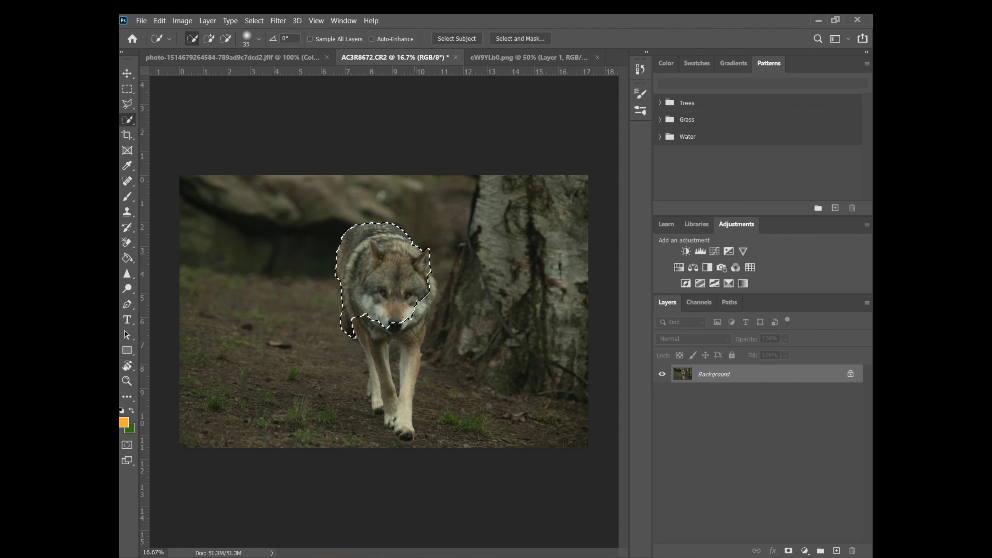
pyautogui.moveTo(413, 248)
pyautogui.mouseDown()
pyautogui.moveTo(424, 302)
pyautogui.moveTo(373, 399)
pyautogui.mouseUp()
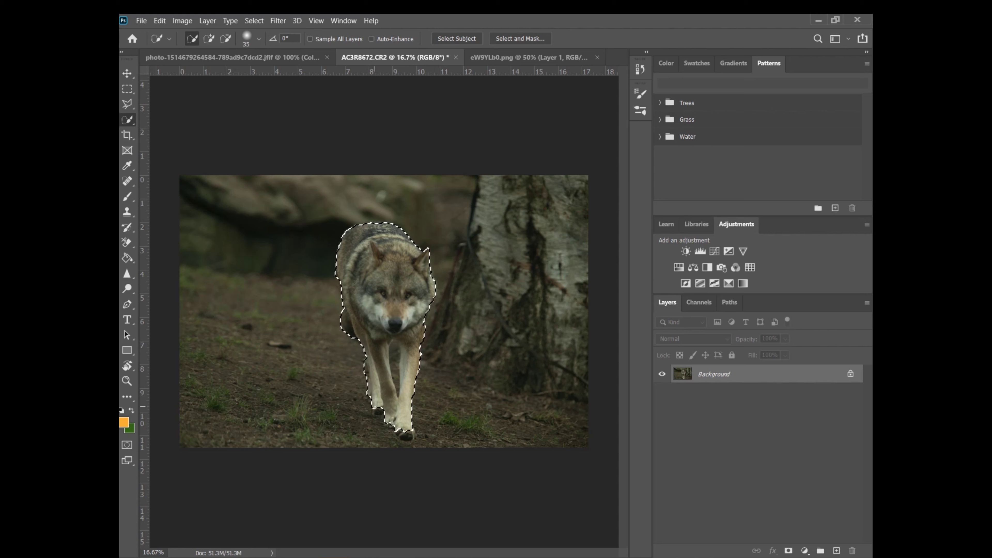
pyautogui.moveTo(373, 400); pyautogui.dragTo(415, 435)
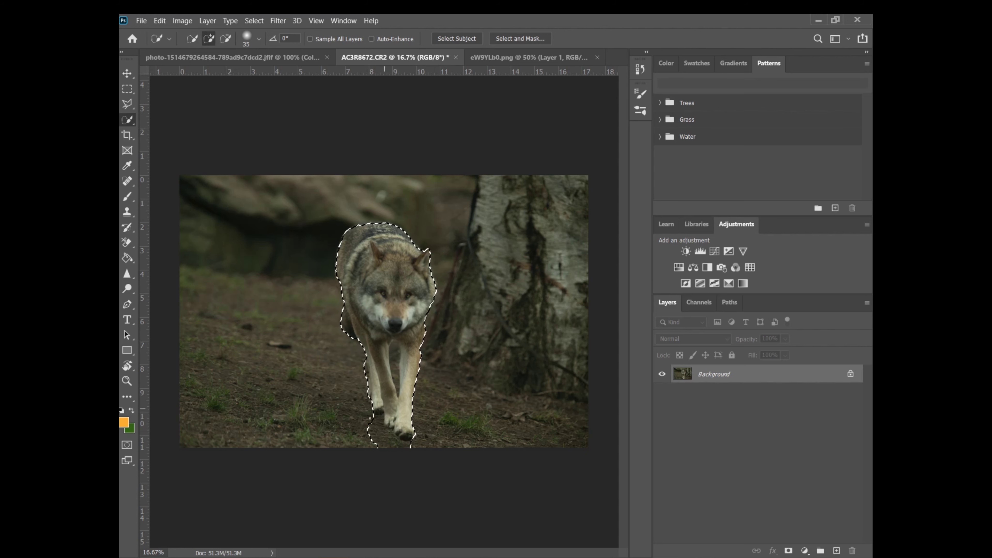
# Subtract the ground around the wolf's lower-left paw from the selection.
pyautogui.click(225, 38)
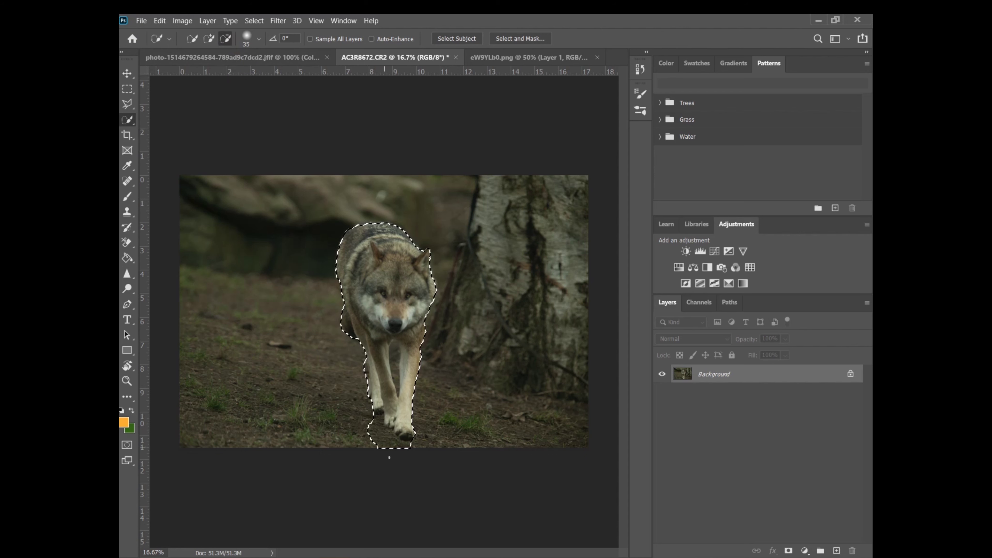
pyautogui.moveTo(382, 445); pyautogui.dragTo(372, 415)
pyautogui.click(210, 39)
pyautogui.click(225, 39)
pyautogui.click(210, 39)
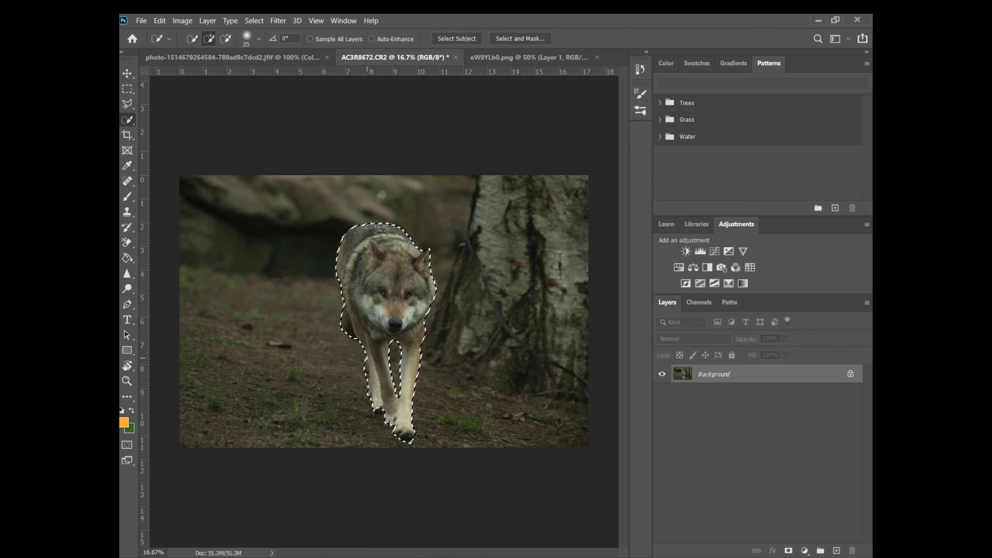
pyautogui.click(226, 39)
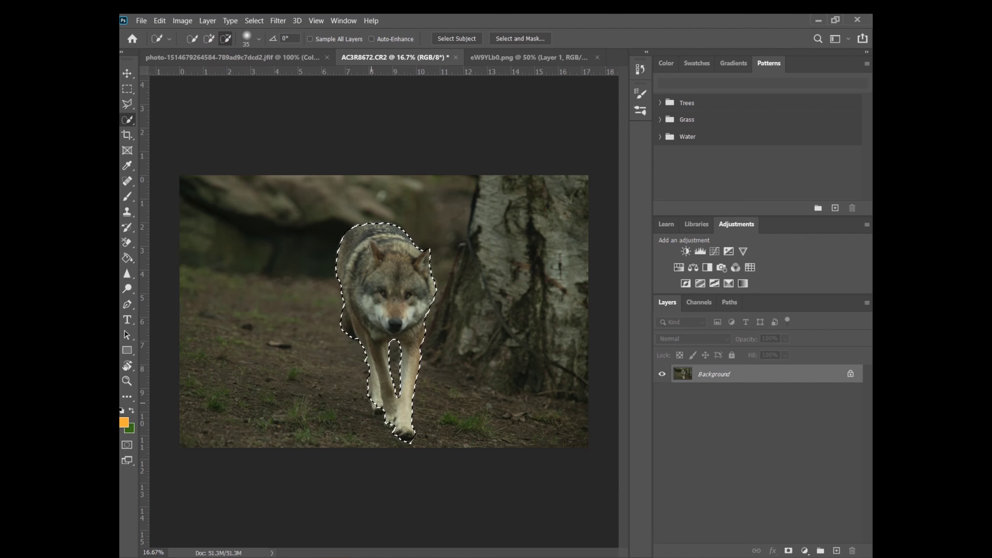
pyautogui.click(517, 38)
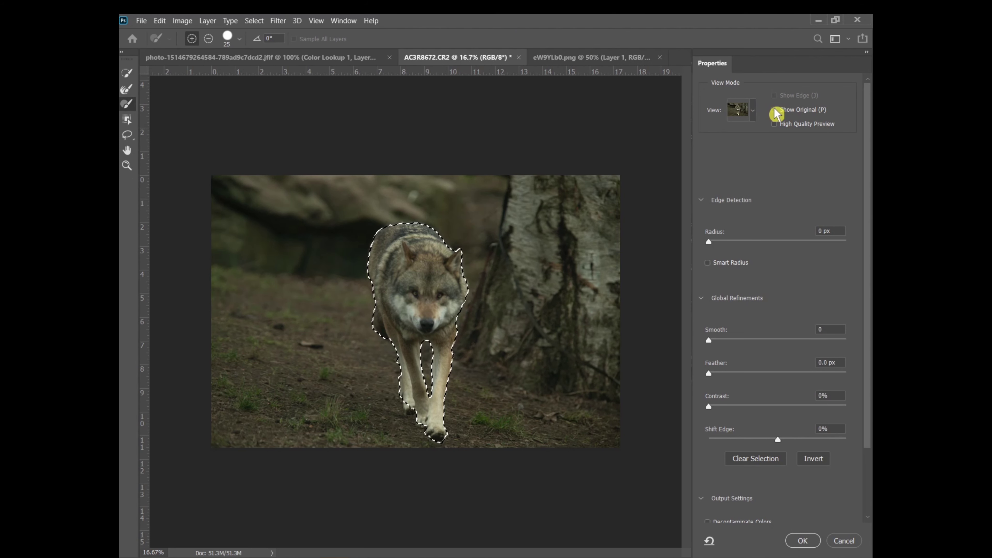
# In Select and Mask, use Overlay view, 1 px radius and 1 px feather, then apply.
pyautogui.click(752, 110)
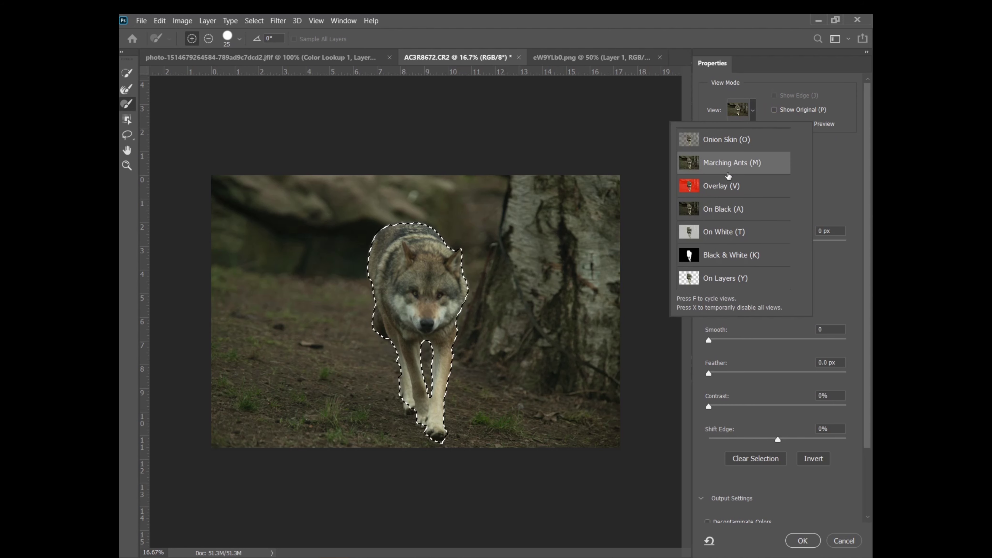
pyautogui.click(723, 187)
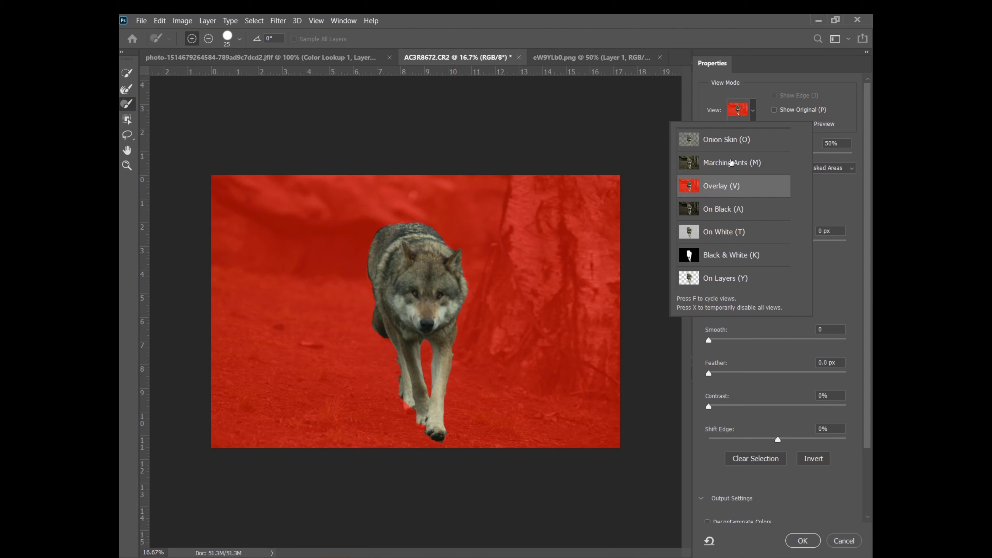
pyautogui.click(127, 103)
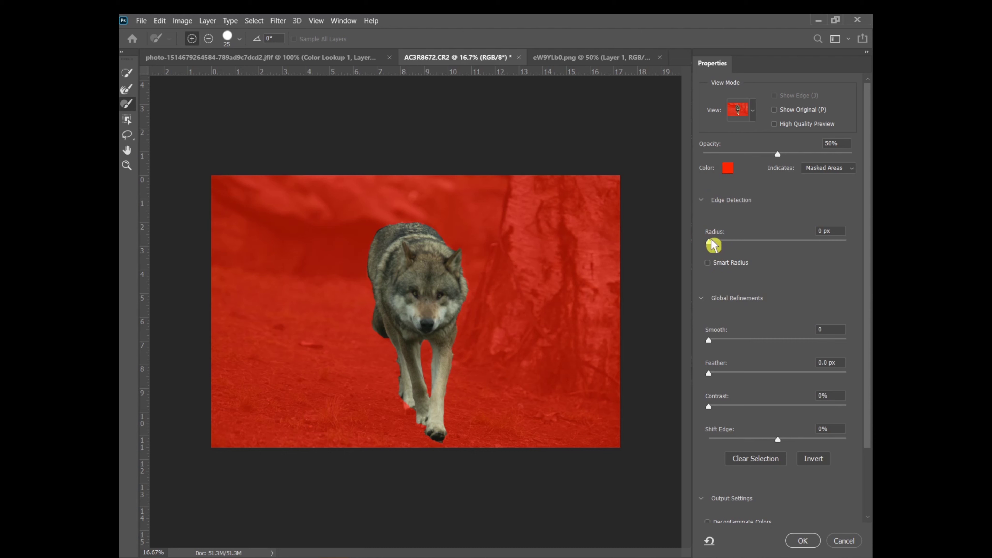
pyautogui.click(823, 231)
pyautogui.write('1')
pyautogui.click(829, 362)
pyautogui.write('1')
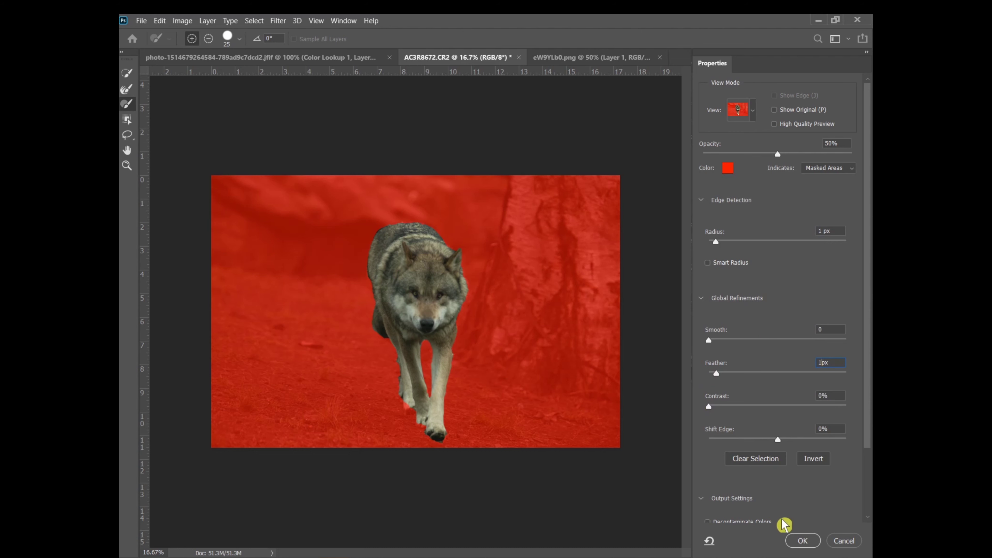
pyautogui.click(805, 542)
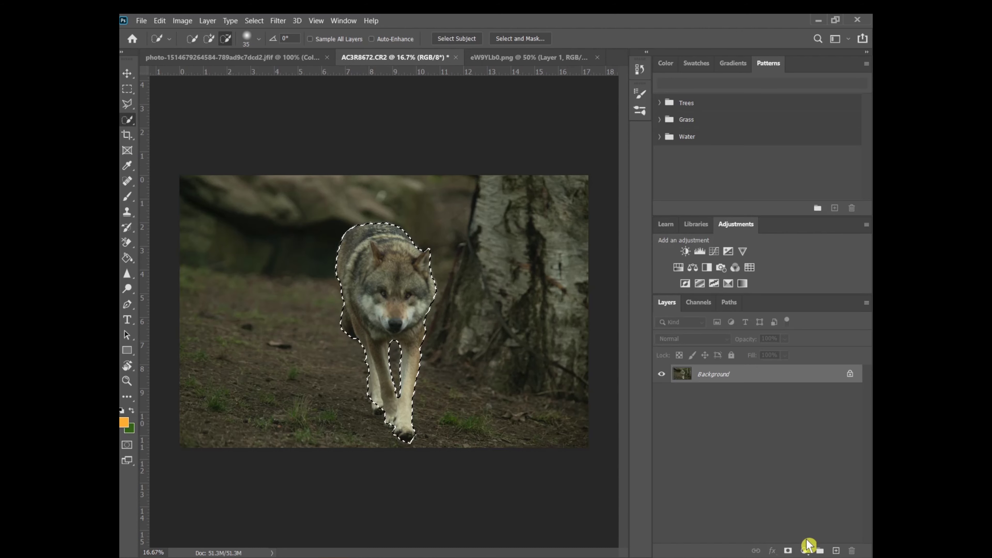
# Add the wolf's paw to the selection and drag the wolf into the road composite.
pyautogui.click(208, 38)
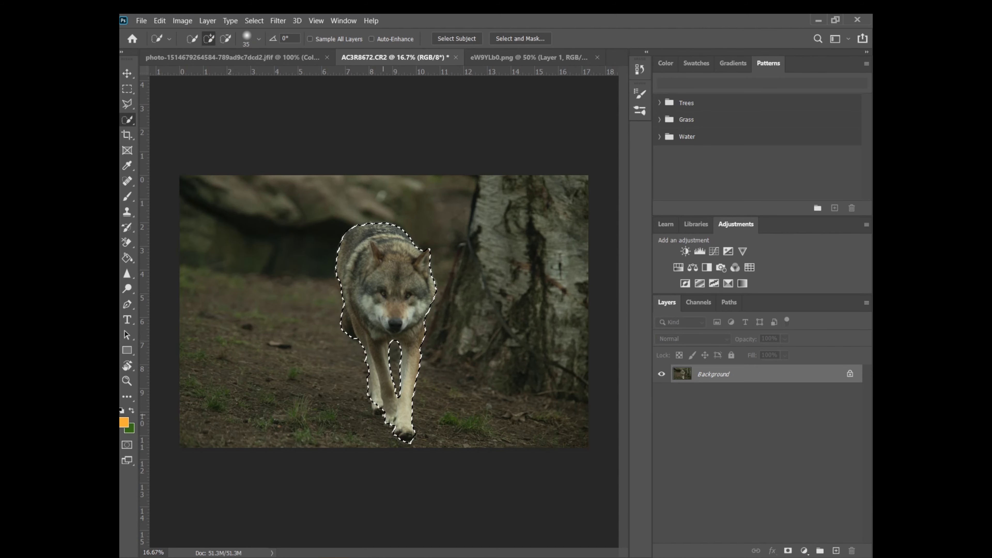
pyautogui.moveTo(378, 412); pyautogui.dragTo(373, 397)
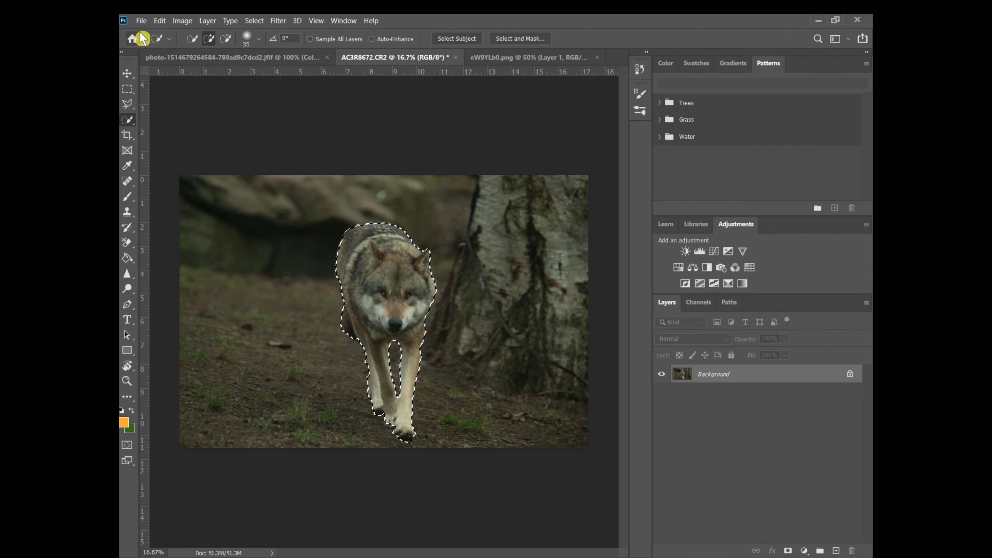
pyautogui.click(127, 73)
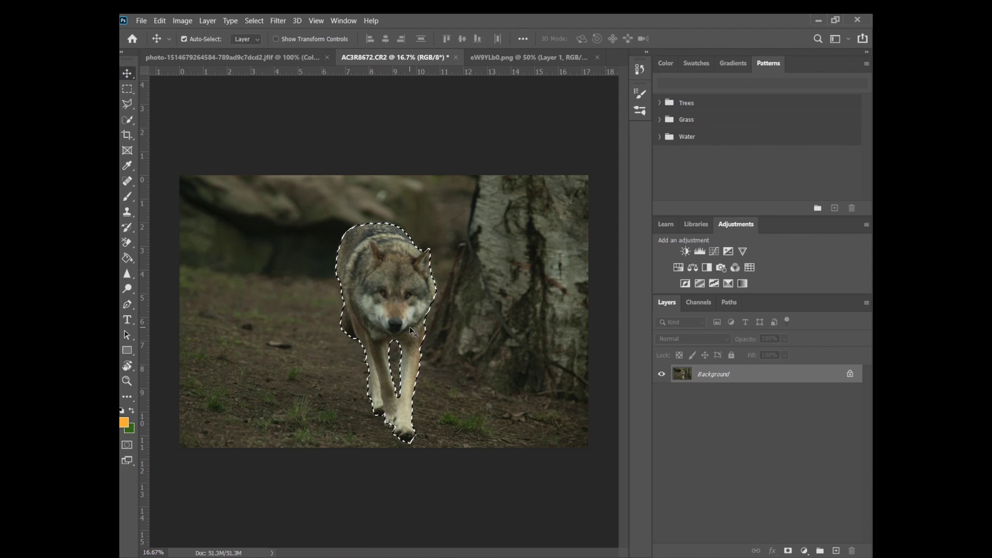
pyautogui.moveTo(410, 328); pyautogui.dragTo(368, 334)
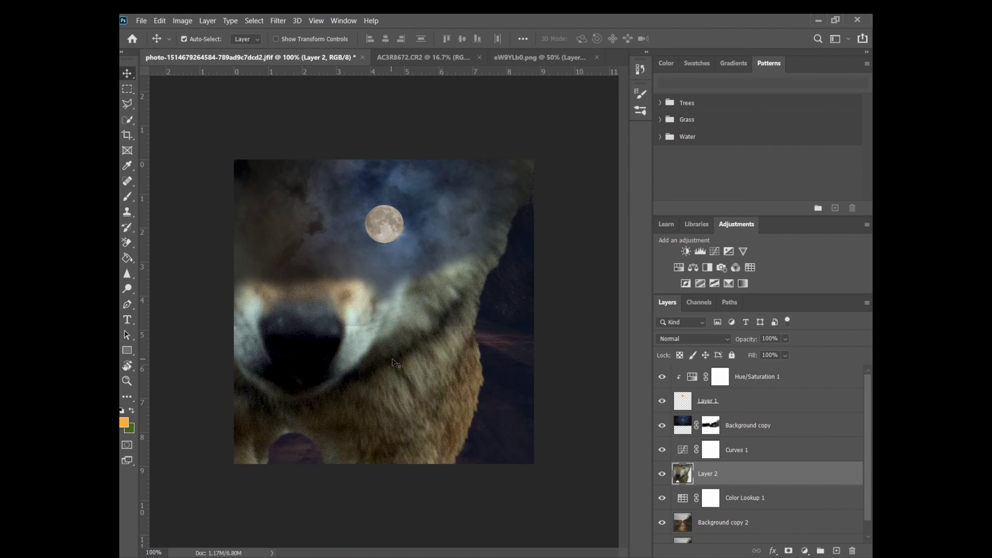
# Deselect and close the AC3R8672.CR2 wolf photo without saving.
pyautogui.click(450, 57)
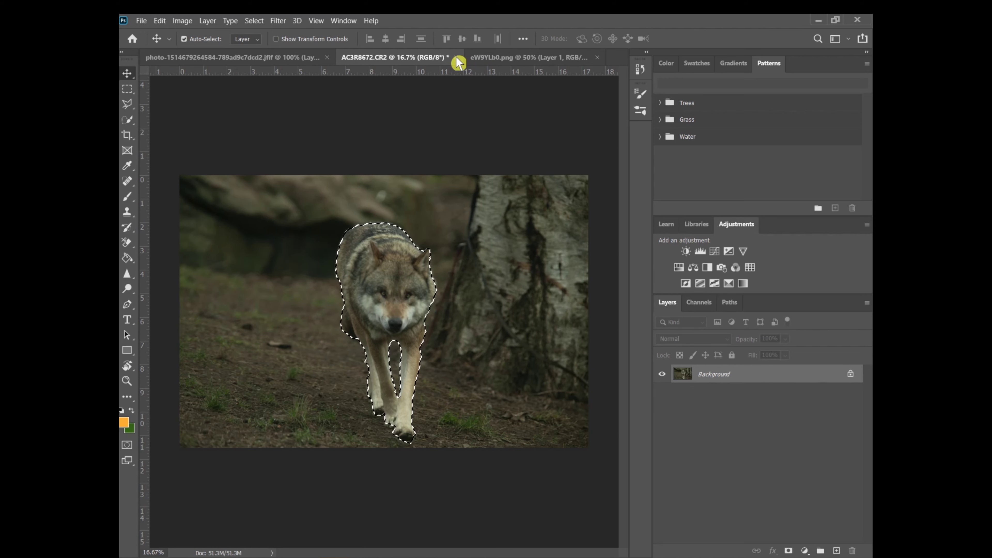
pyautogui.hotkey('ctrl', 'd')
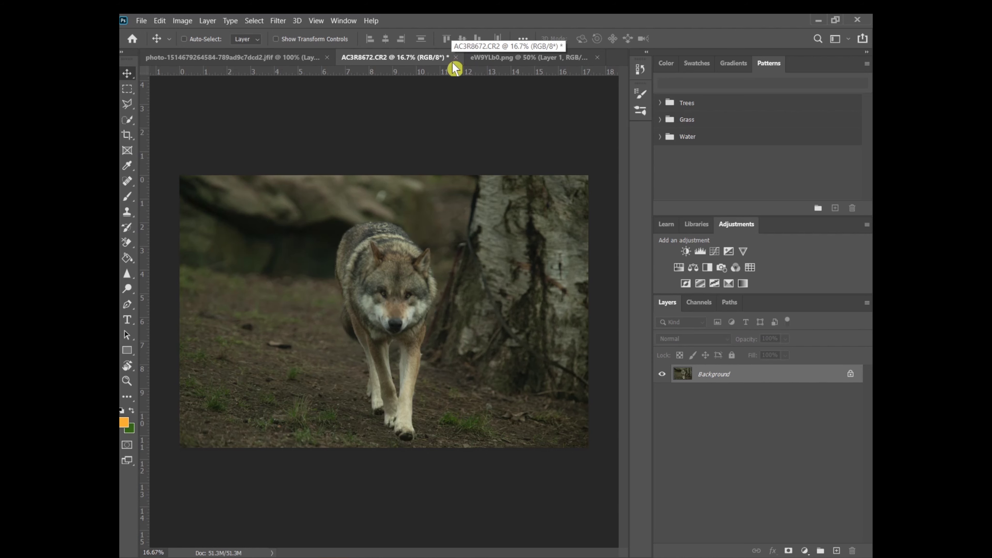
pyautogui.rightClick(455, 54)
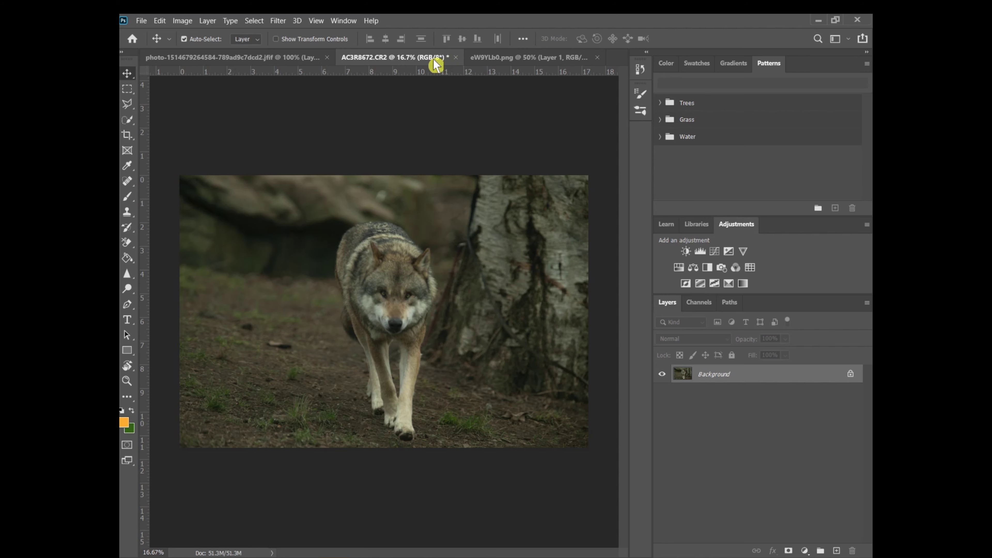
pyautogui.click(471, 78)
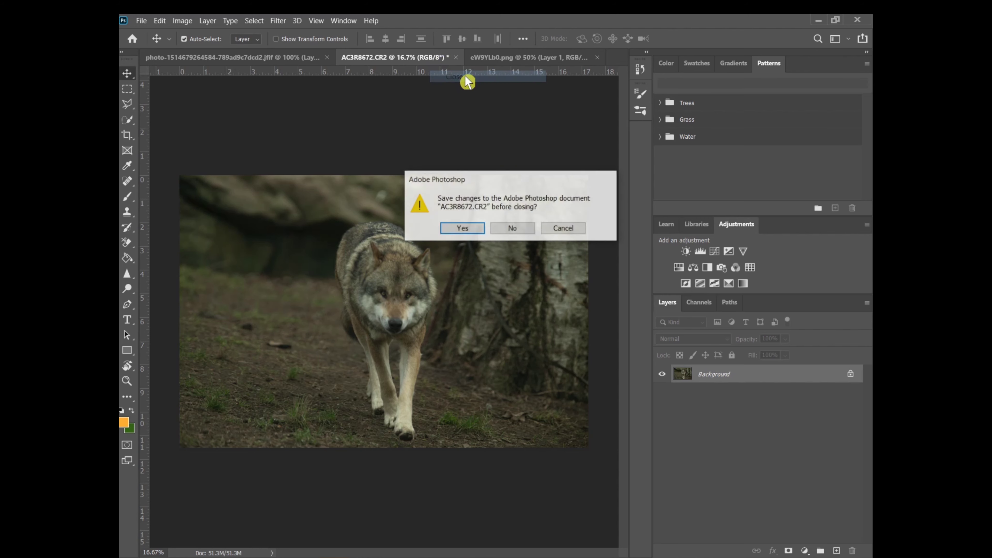
pyautogui.click(522, 228)
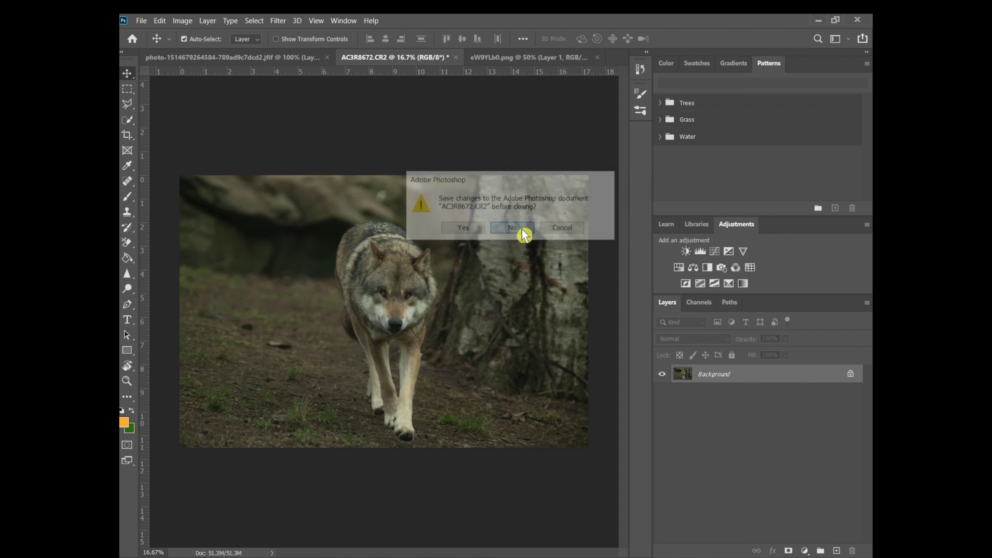
# Close the eW9YLb0.png moon image without saving.
pyautogui.click(450, 58)
pyautogui.rightClick(449, 58)
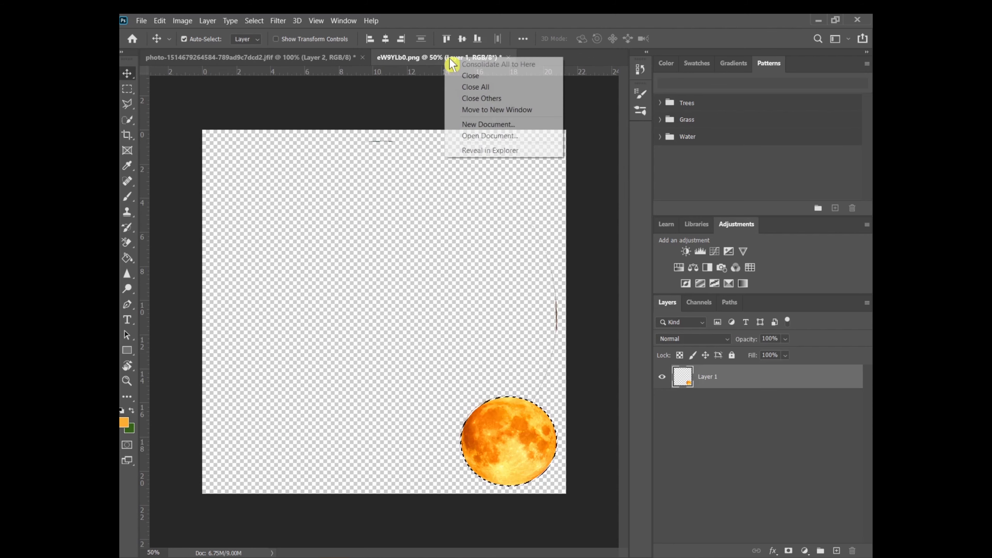
pyautogui.click(493, 76)
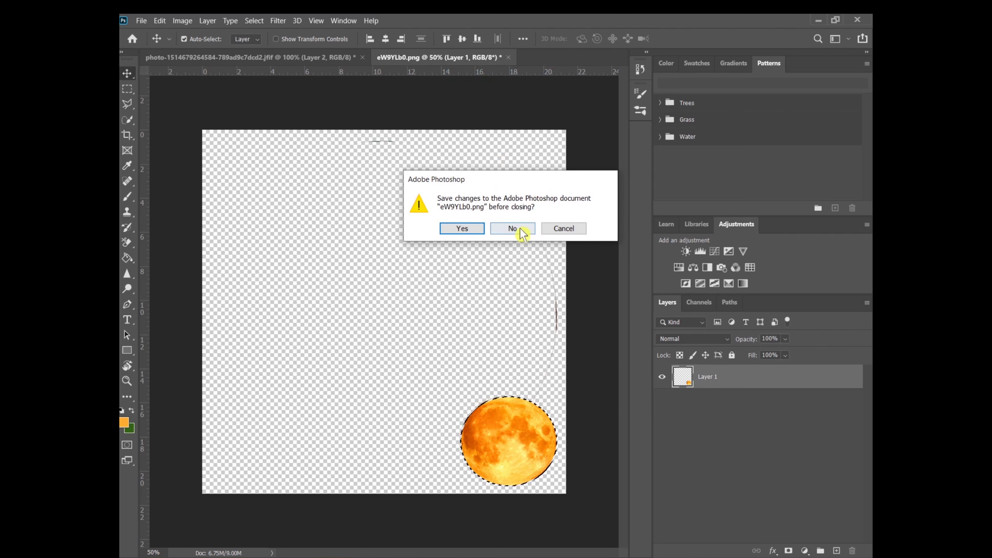
pyautogui.click(516, 228)
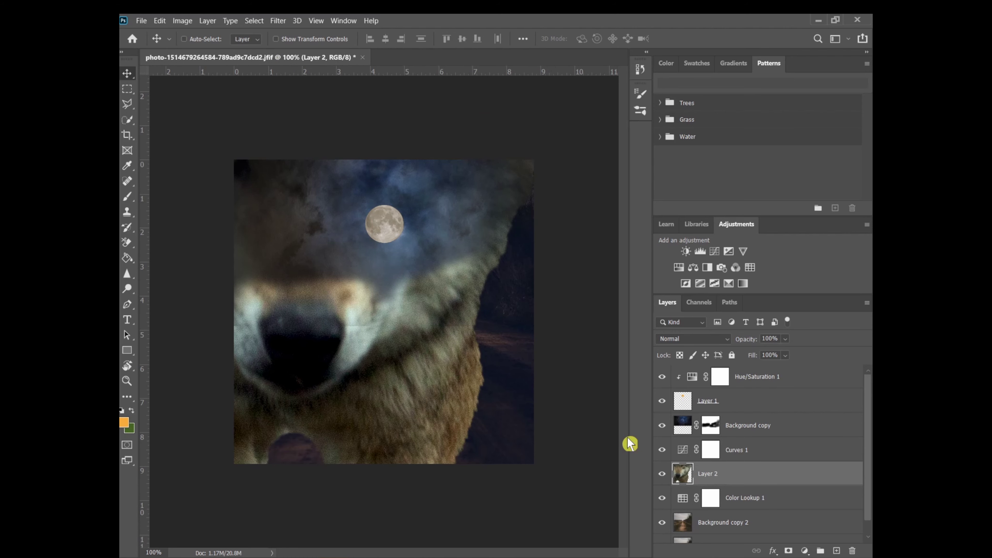
# Move the wolf down the canvas and convert Layer 2 to a smart object.
pyautogui.hotkey('ctrl', 't')
pyautogui.moveTo(438, 284)
pyautogui.mouseDown()
pyautogui.moveTo(522, 480)
pyautogui.moveTo(531, 532)
pyautogui.mouseUp()
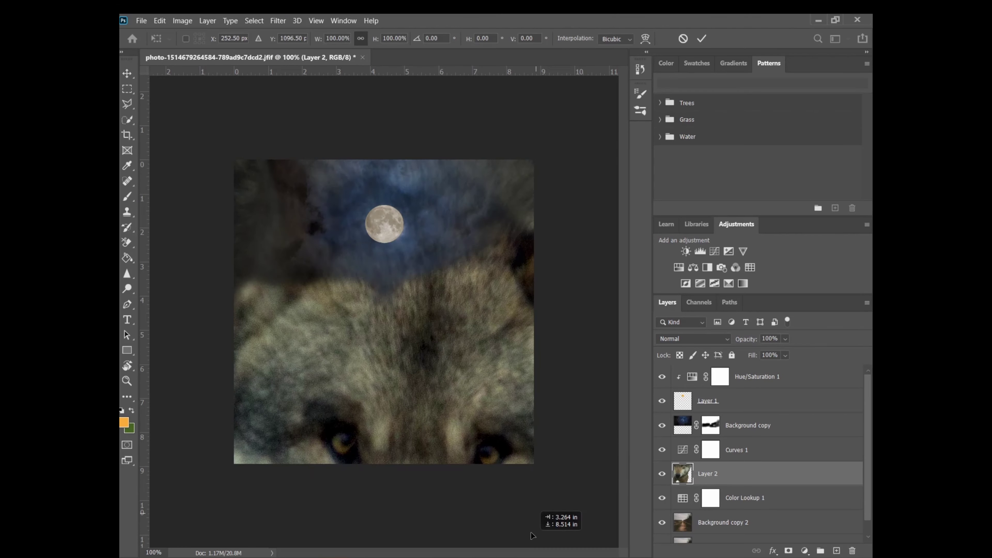
pyautogui.moveTo(477, 389); pyautogui.dragTo(568, 508)
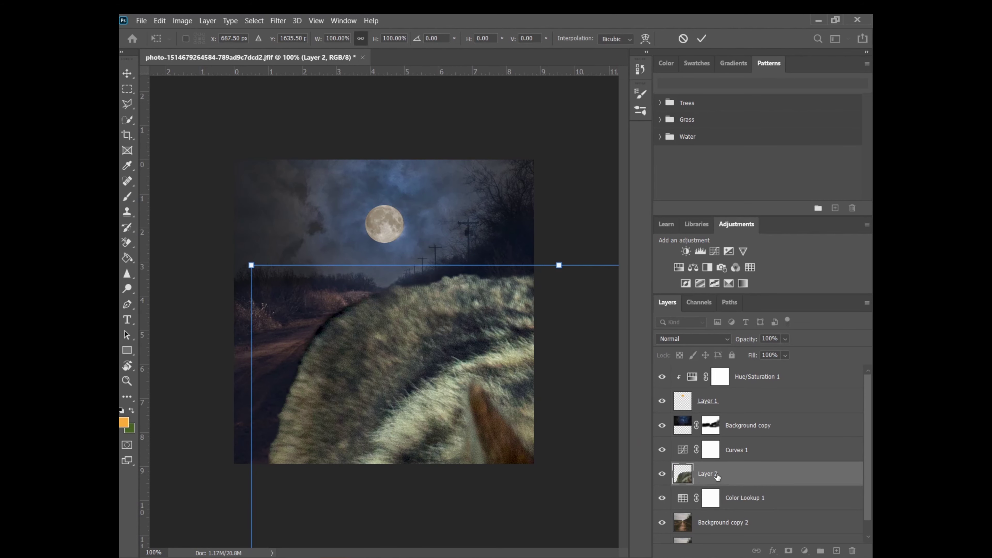
pyautogui.press('Return')
pyautogui.rightClick(724, 481)
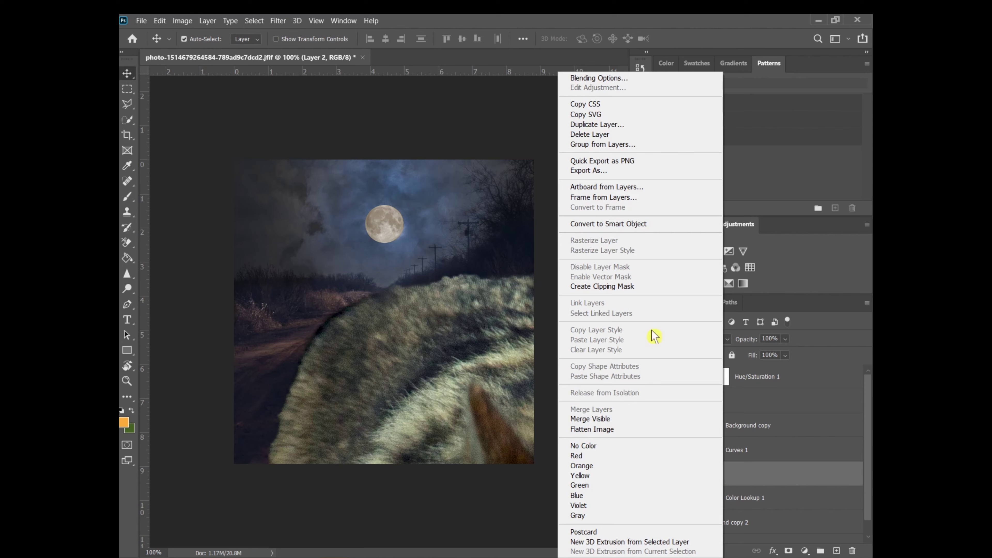
pyautogui.click(611, 224)
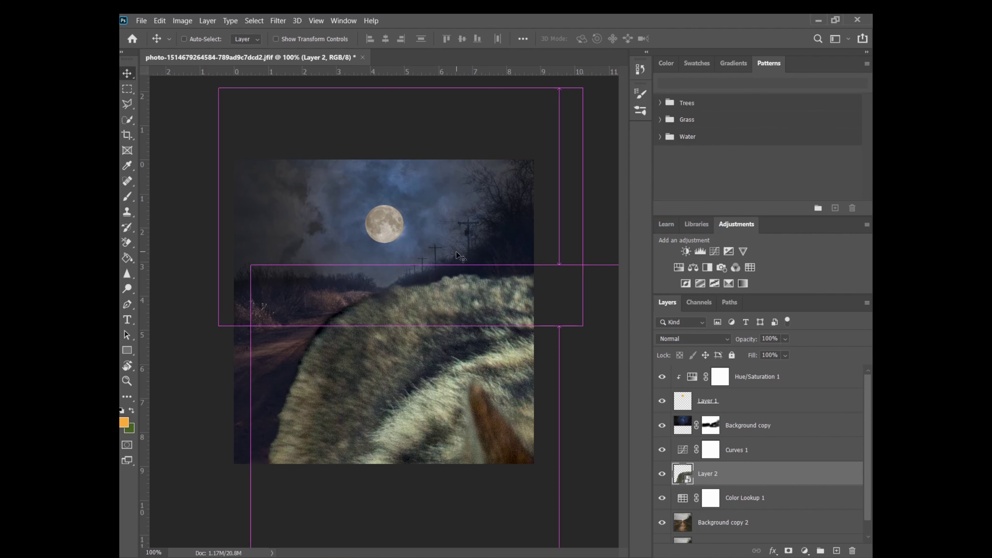
# Start shrinking the wolf smart object from its corners over the scene.
pyautogui.hotkey('ctrl', 't')
pyautogui.moveTo(250, 265)
pyautogui.mouseDown()
pyautogui.moveTo(434, 406)
pyautogui.moveTo(256, 177)
pyautogui.mouseUp()
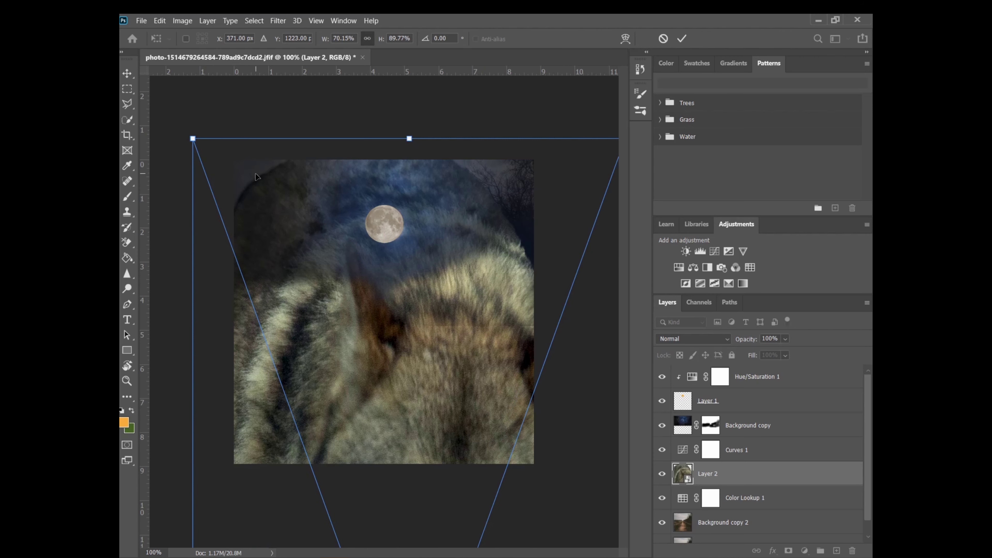
pyautogui.moveTo(195, 141)
pyautogui.mouseDown()
pyautogui.moveTo(413, 351)
pyautogui.moveTo(172, 127)
pyautogui.moveTo(301, 187)
pyautogui.moveTo(389, 423)
pyautogui.moveTo(412, 188)
pyautogui.mouseUp()
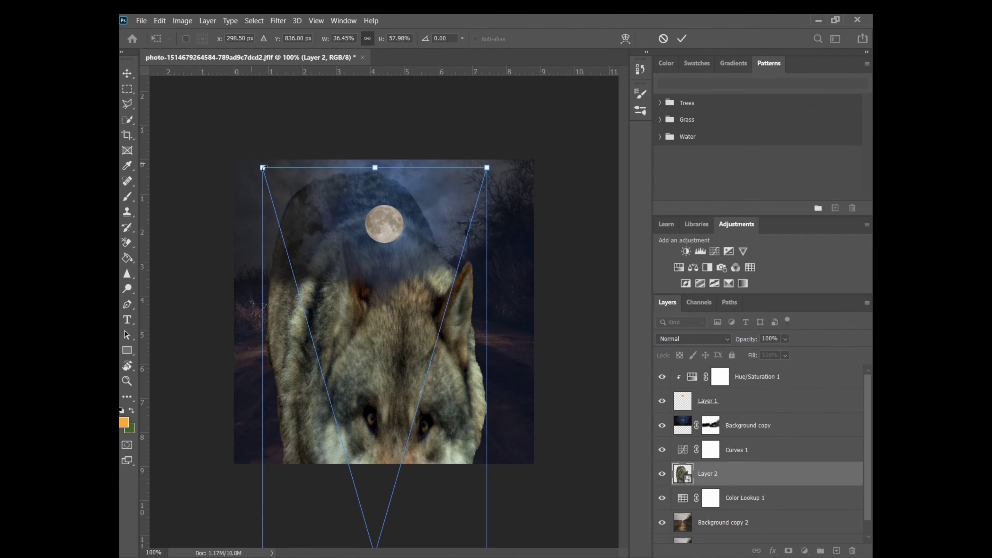
pyautogui.moveTo(257, 165)
pyautogui.mouseDown()
pyautogui.moveTo(365, 350)
pyautogui.moveTo(330, 337)
pyautogui.moveTo(312, 378)
pyautogui.mouseUp()
pyautogui.moveTo(398, 422); pyautogui.dragTo(353, 198)
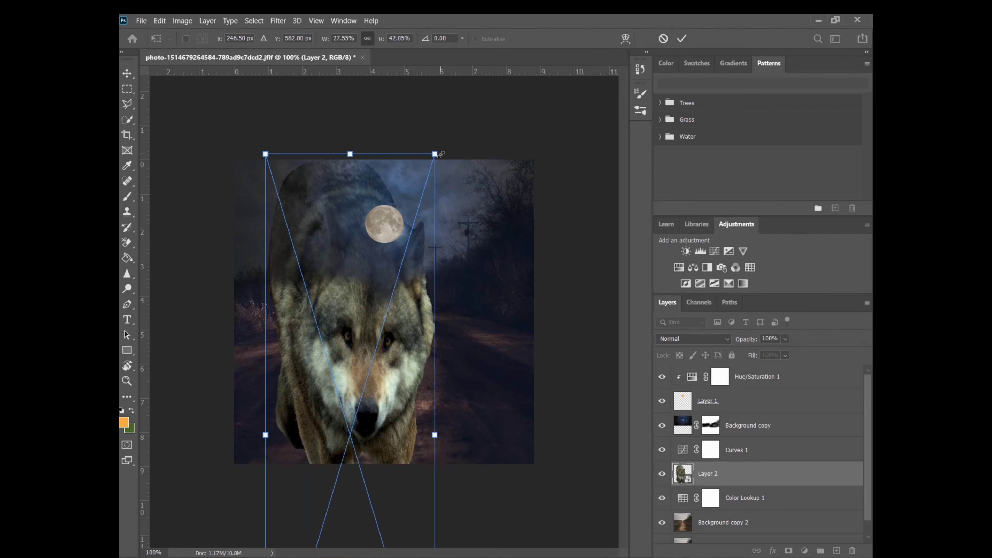
pyautogui.moveTo(351, 153)
pyautogui.mouseDown()
pyautogui.moveTo(351, 339)
pyautogui.moveTo(413, 210)
pyautogui.moveTo(396, 339)
pyautogui.moveTo(395, 326)
pyautogui.mouseUp()
pyautogui.moveTo(310, 445); pyautogui.dragTo(351, 445)
# Shrink the wolf to about 6% and place it in the middle of the road.
pyautogui.moveTo(429, 439); pyautogui.dragTo(415, 320)
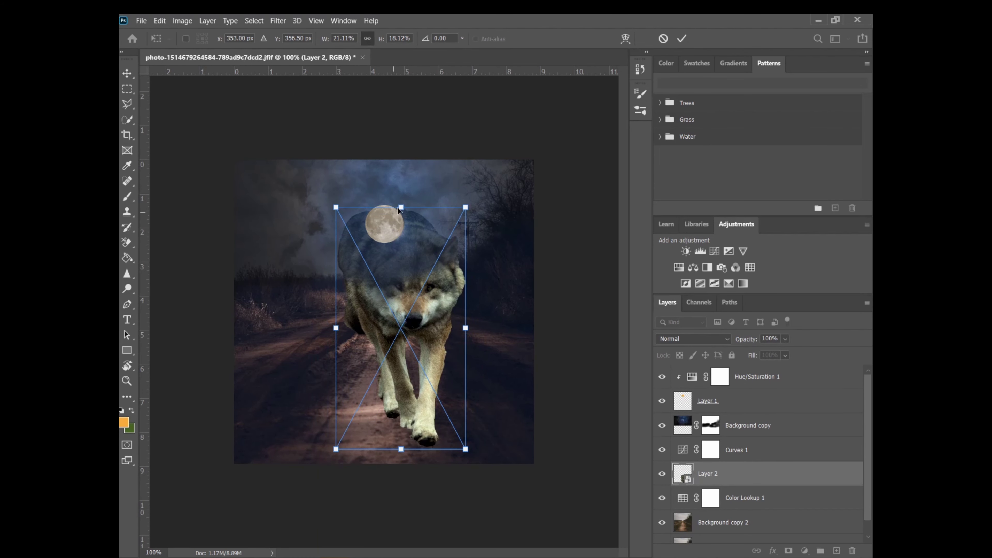
pyautogui.moveTo(403, 208); pyautogui.dragTo(406, 288)
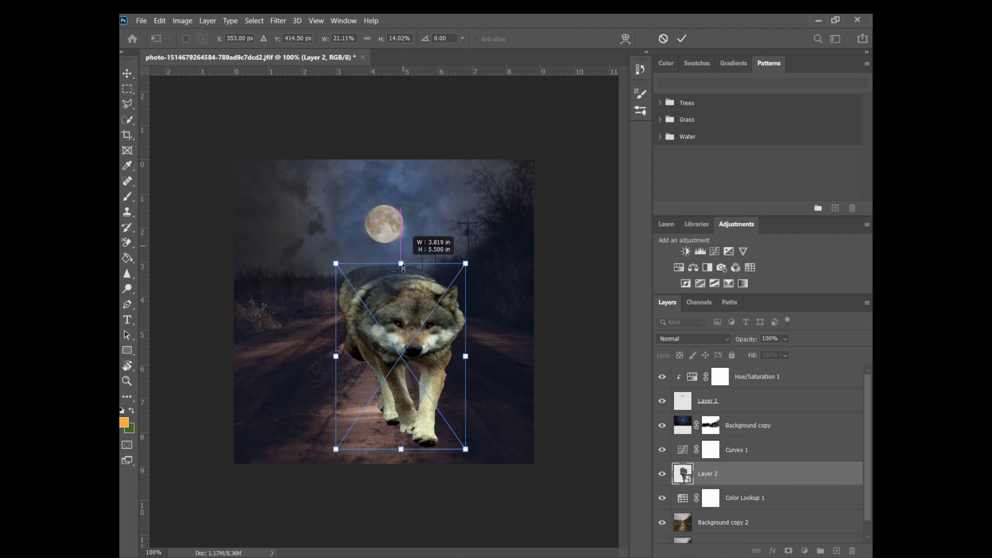
pyautogui.moveTo(336, 287); pyautogui.dragTo(372, 326)
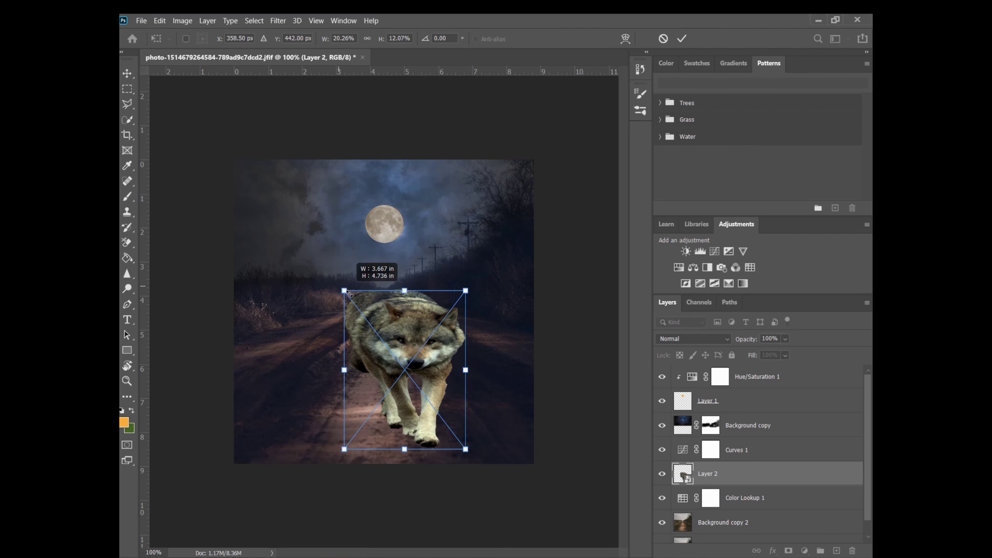
pyautogui.moveTo(466, 449)
pyautogui.mouseDown()
pyautogui.moveTo(424, 424)
pyautogui.moveTo(416, 406)
pyautogui.mouseUp()
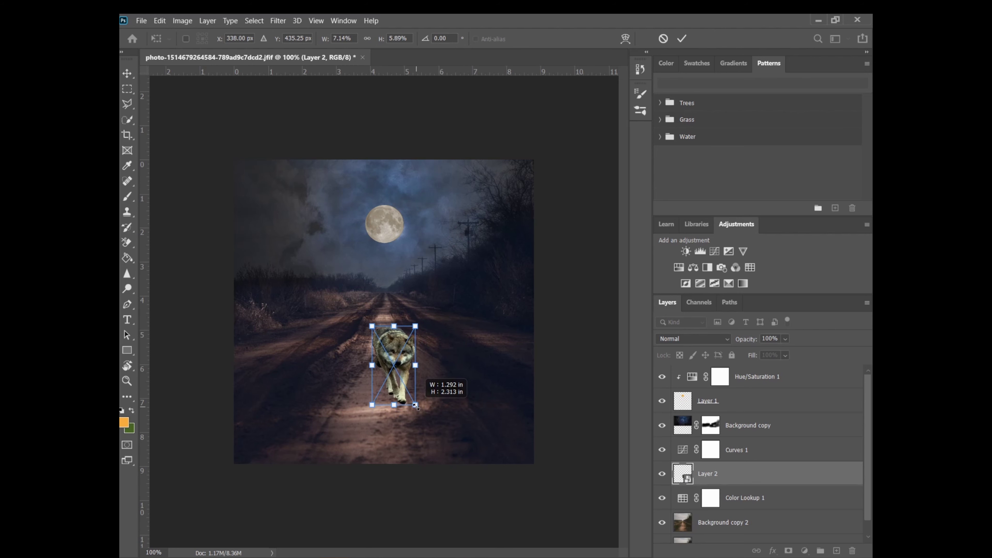
pyautogui.moveTo(388, 343)
pyautogui.mouseDown()
pyautogui.moveTo(378, 296)
pyautogui.moveTo(368, 296)
pyautogui.mouseUp()
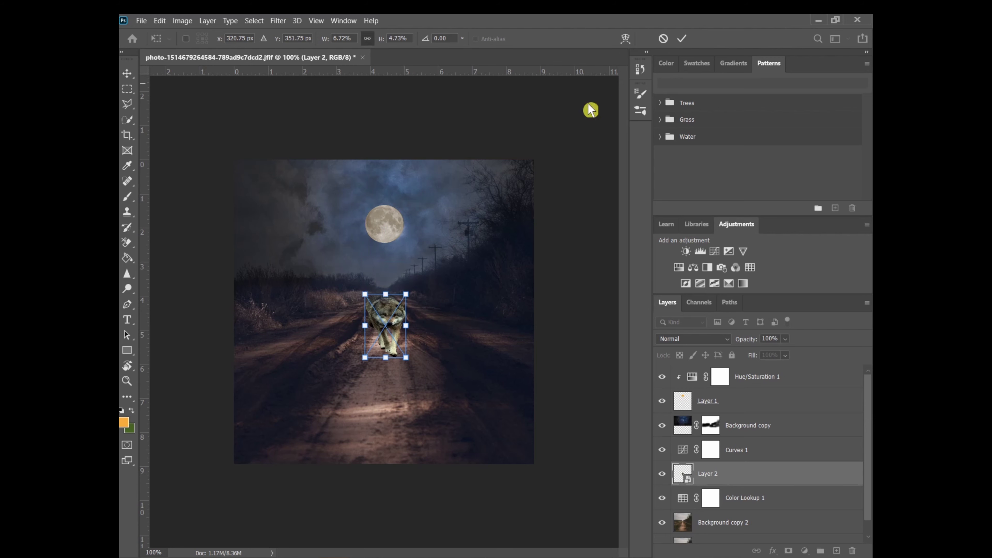
pyautogui.moveTo(371, 327); pyautogui.dragTo(376, 327)
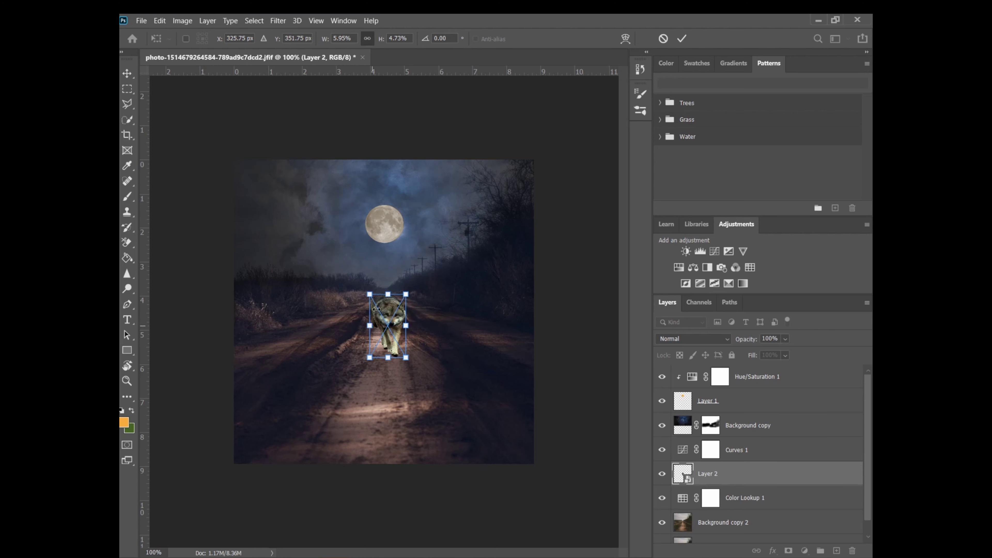
pyautogui.click(682, 38)
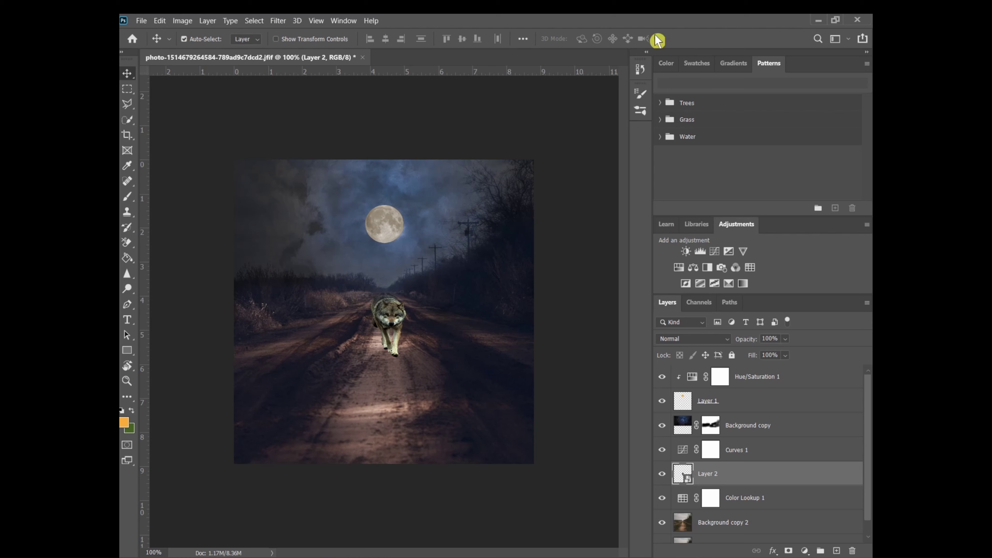
# Zoom in on the wolf and add a layer mask to Layer 2.
pyautogui.click(127, 381)
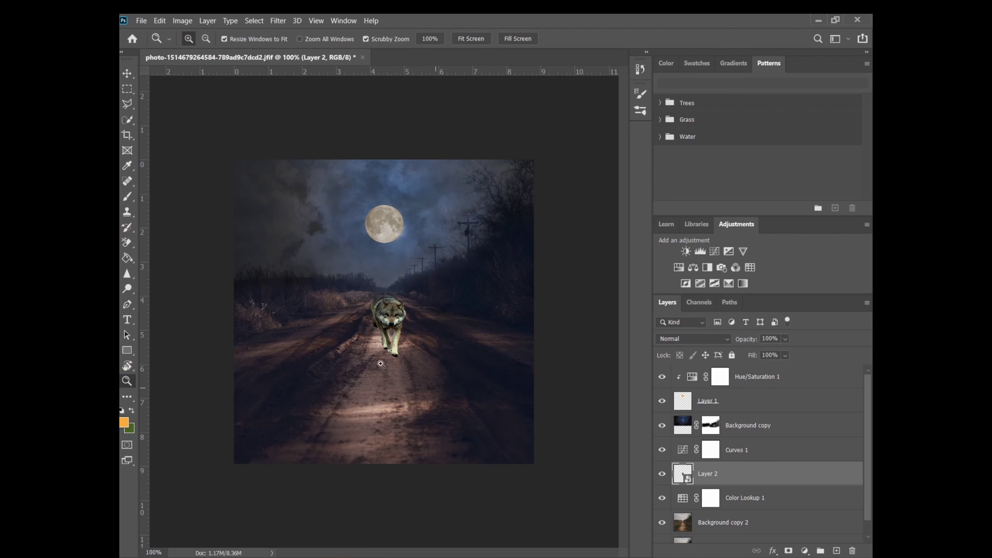
pyautogui.click(394, 316)
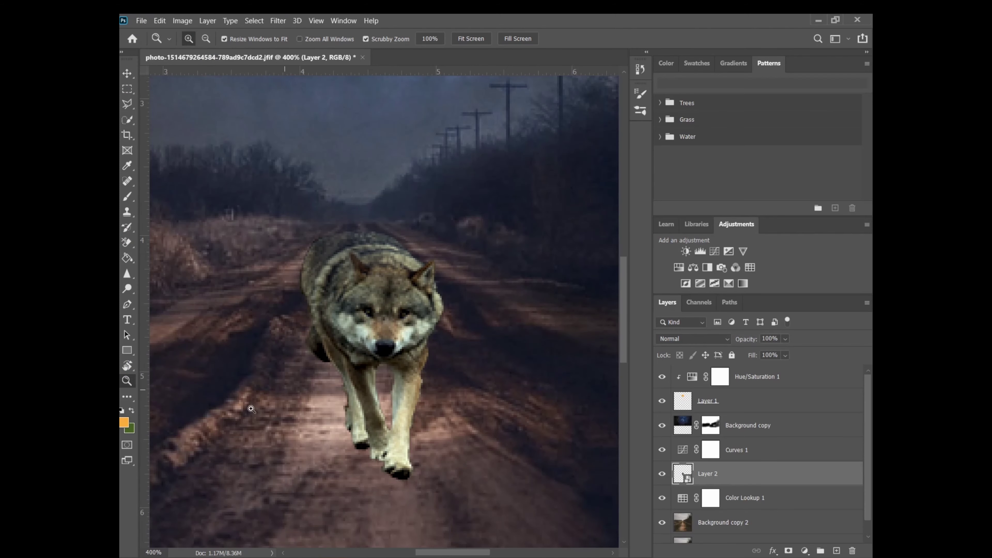
pyautogui.click(127, 196)
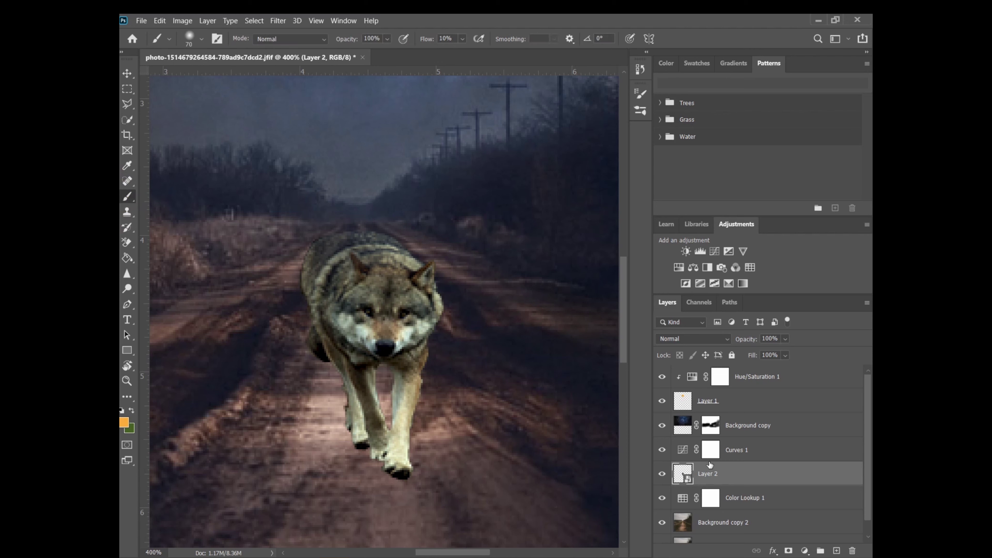
pyautogui.click(786, 551)
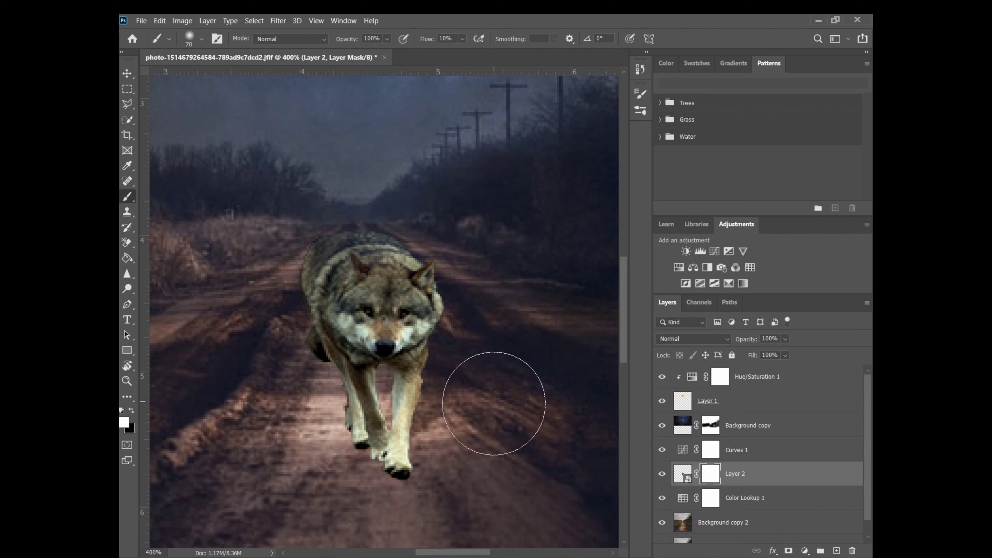
# Set up a small soft black brush at 15% flow for painting the mask.
pyautogui.press(']')
pyautogui.press('[')
pyautogui.press('[')
pyautogui.press('[')
pyautogui.press('[')
pyautogui.press('[')
pyautogui.press('[')
pyautogui.press('[')
pyautogui.press('[')
pyautogui.press('[')
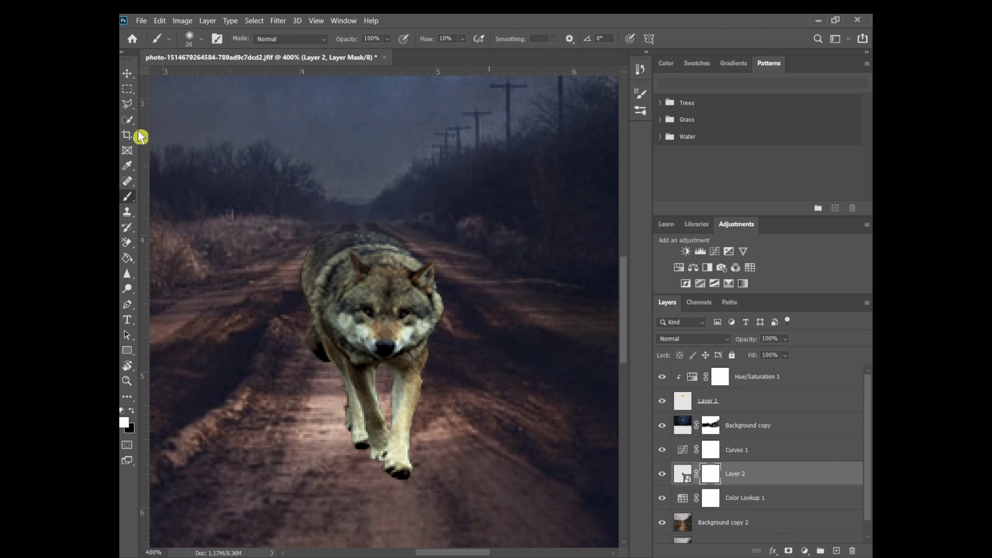
pyautogui.click(135, 409)
pyautogui.press('[')
pyautogui.press('[')
pyautogui.press('[')
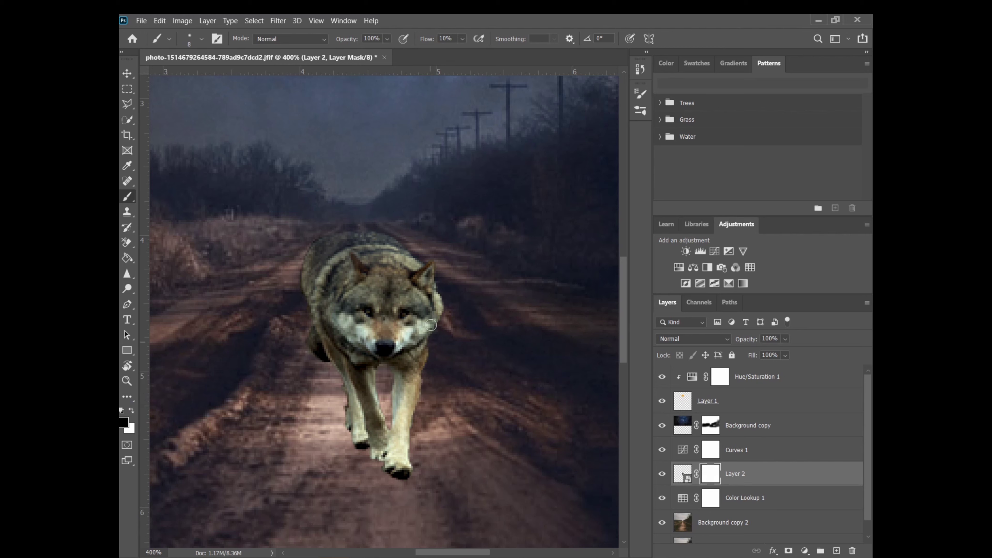
pyautogui.click(463, 39)
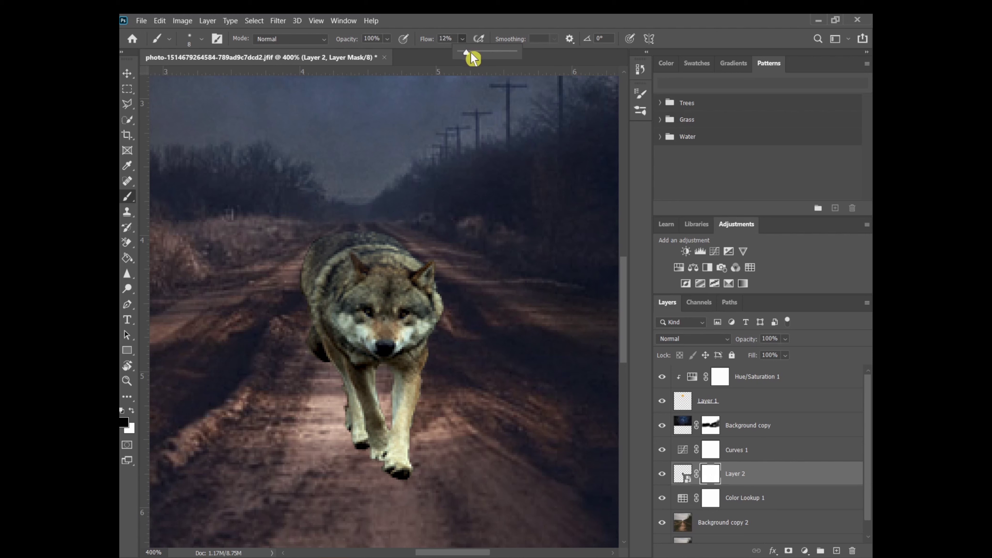
pyautogui.click(462, 38)
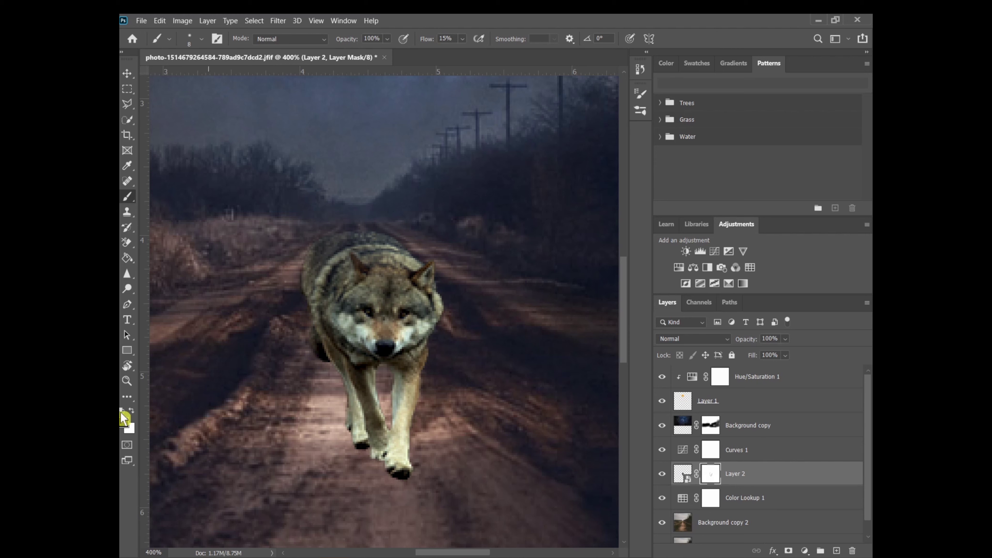
# Zoom out to the whole image, back in to 100%, and target the wolf layer.
pyautogui.press('w')
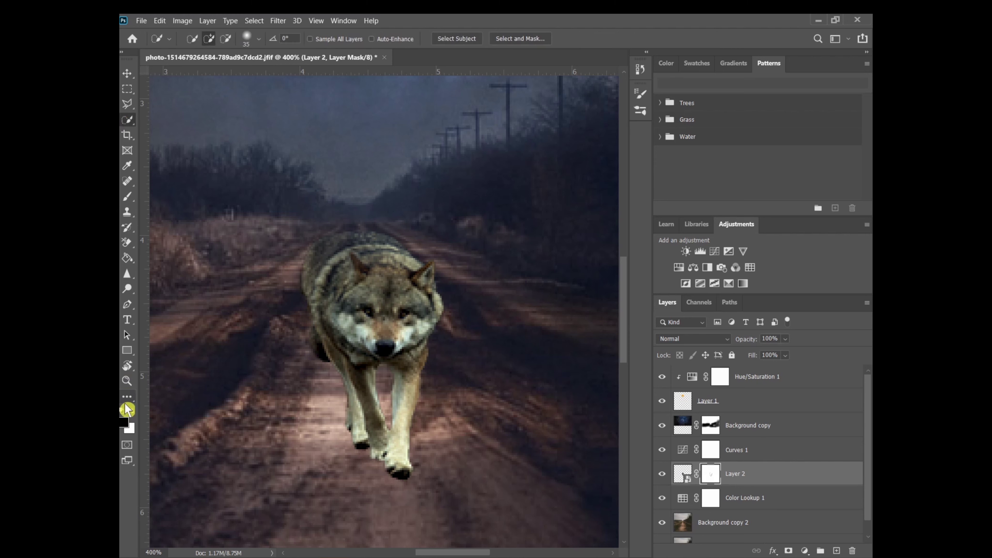
pyautogui.click(126, 380)
pyautogui.click(206, 38)
pyautogui.click(289, 259)
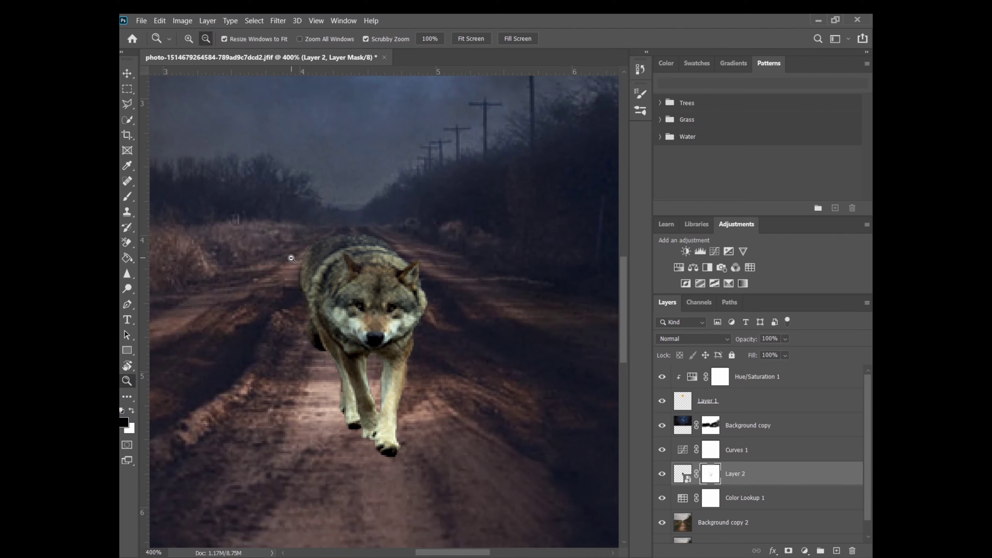
pyautogui.click(289, 261)
pyautogui.click(189, 38)
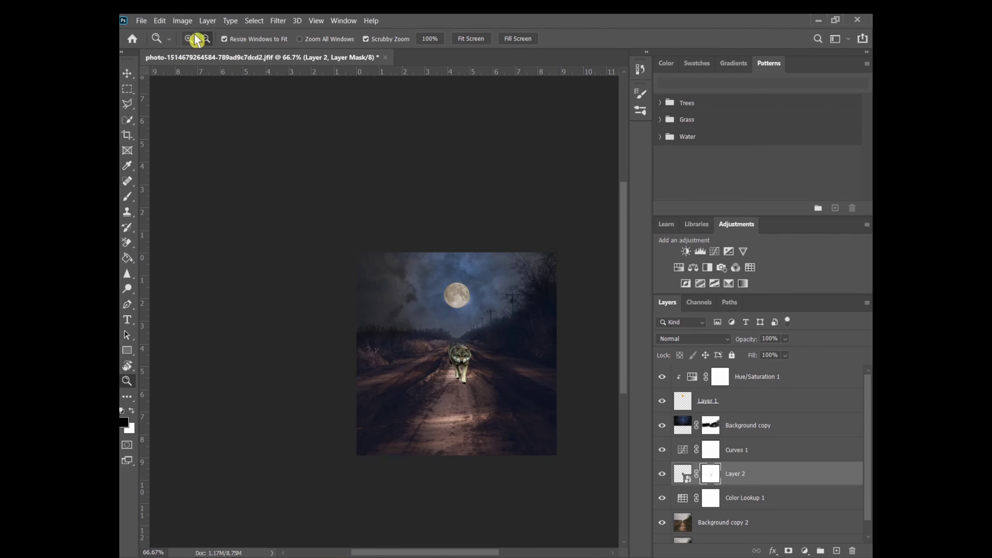
pyautogui.click(507, 375)
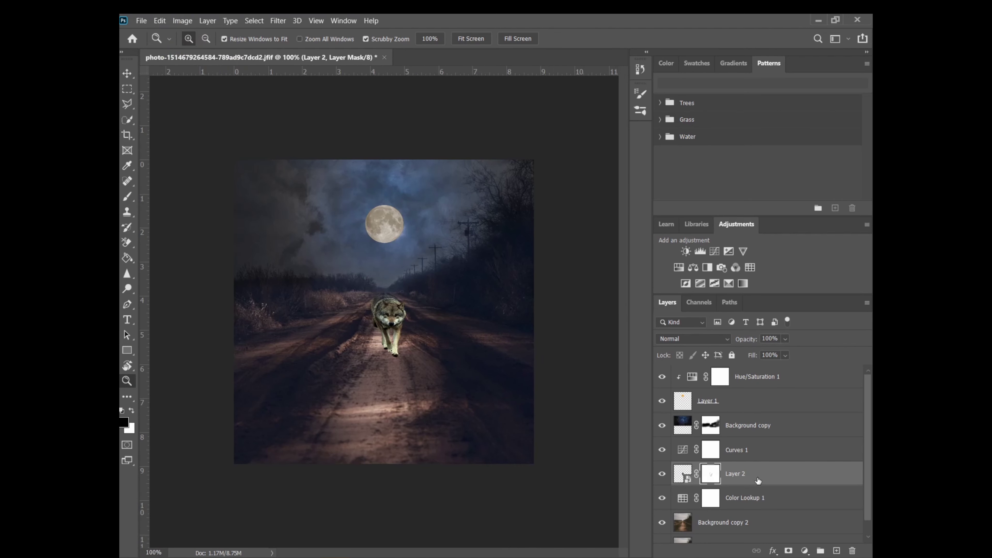
pyautogui.hotkey('ctrl', '2')
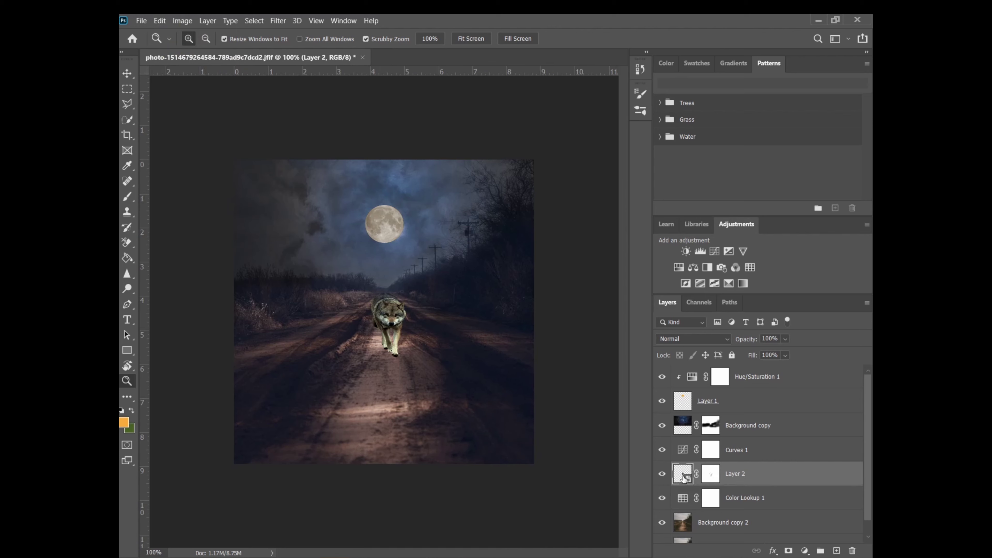
# Duplicate the wolf layer Layer 2.
pyautogui.rightClick(684, 478)
pyautogui.click(840, 474)
pyautogui.rightClick(839, 473)
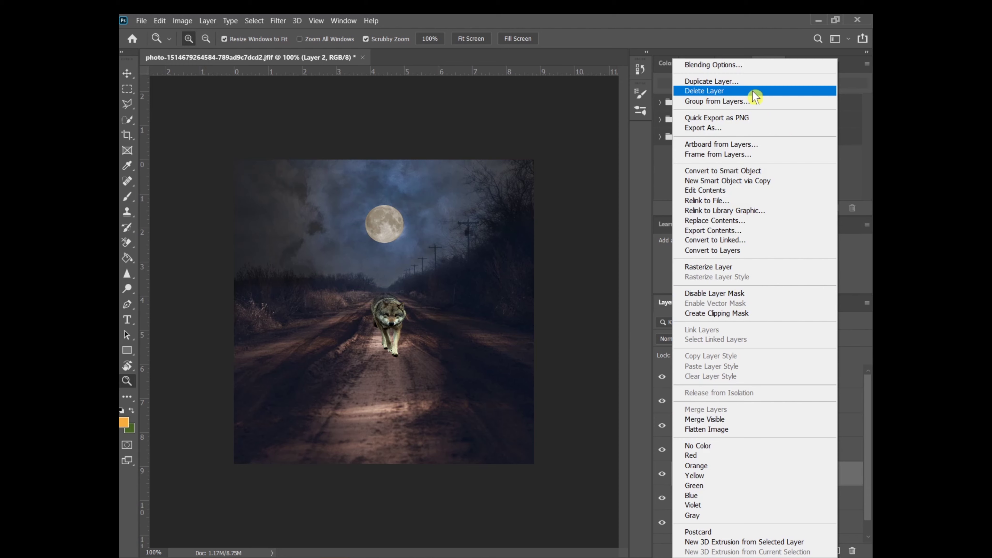
pyautogui.click(712, 81)
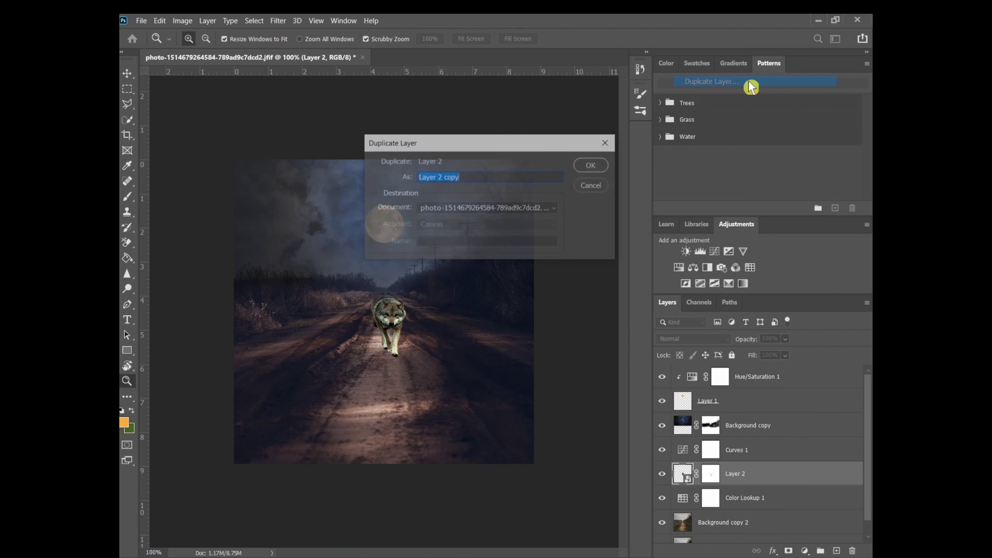
pyautogui.click(592, 165)
# Flip the Layer 2 copy vertically beneath the wolf as a reflection.
pyautogui.hotkey('ctrl', 't')
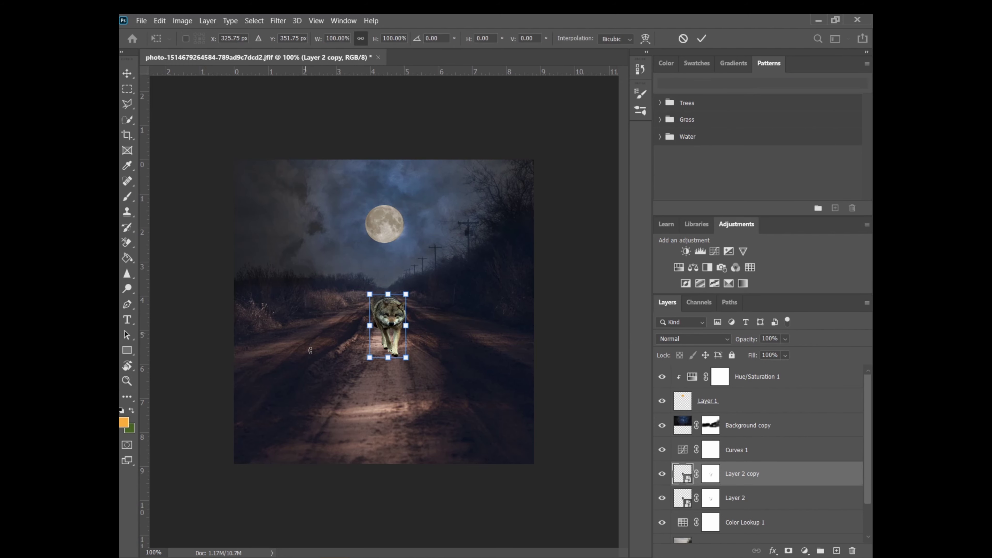
pyautogui.moveTo(483, 322); pyautogui.dragTo(474, 321)
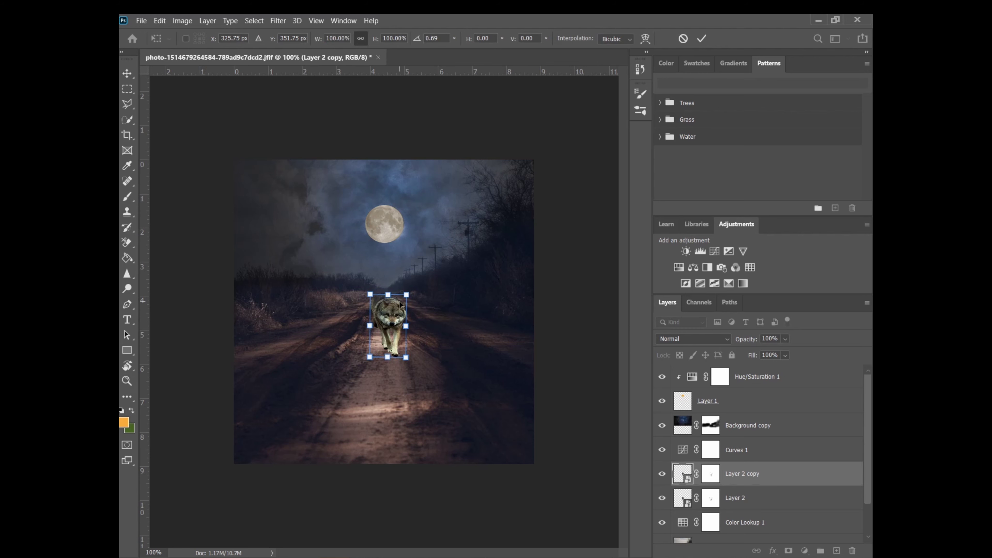
pyautogui.moveTo(391, 298)
pyautogui.mouseDown()
pyautogui.moveTo(386, 486)
pyautogui.moveTo(390, 477)
pyautogui.mouseUp()
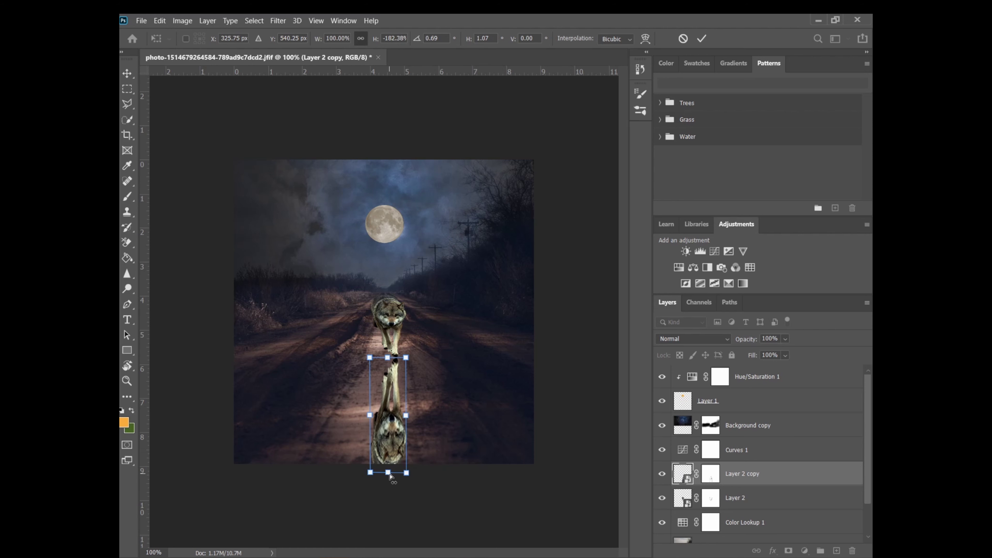
pyautogui.click(699, 38)
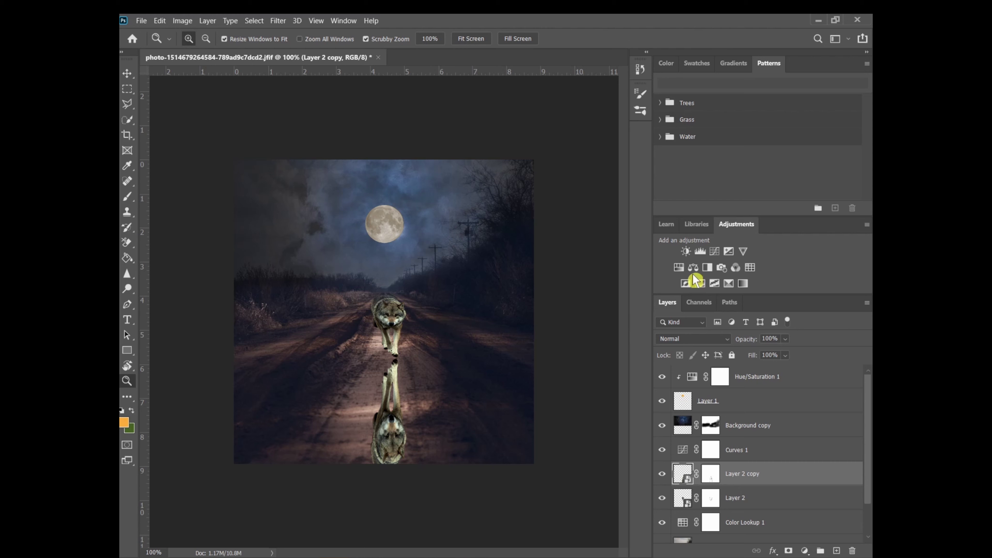
# Clip a Hue/Saturation adjustment to Layer 2 copy with Lightness -85.
pyautogui.click(683, 269)
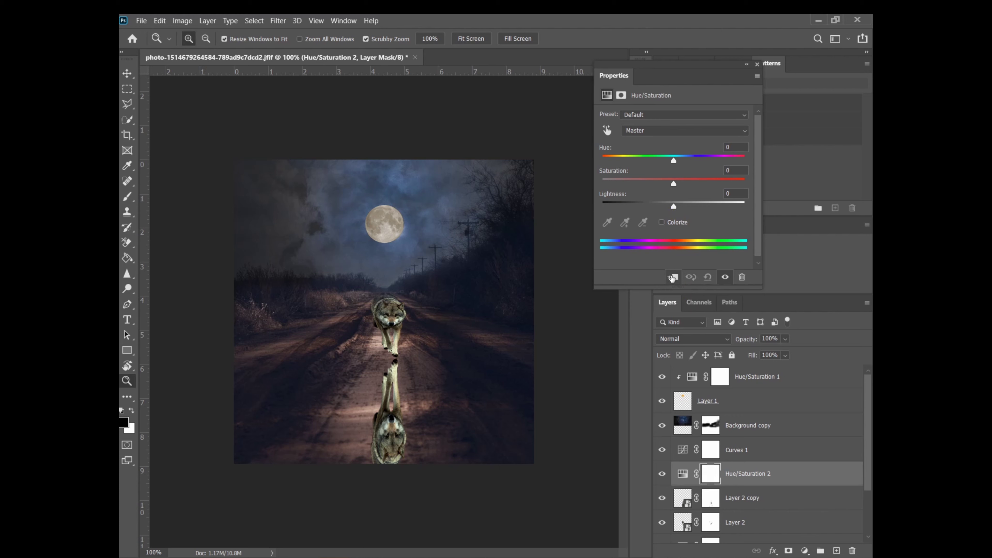
pyautogui.click(674, 277)
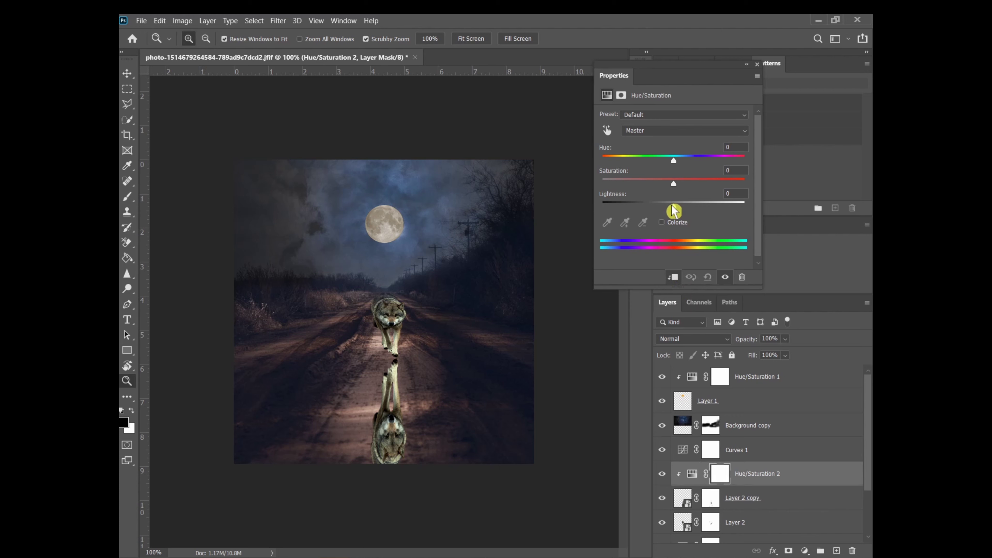
pyautogui.moveTo(673, 206); pyautogui.dragTo(620, 213)
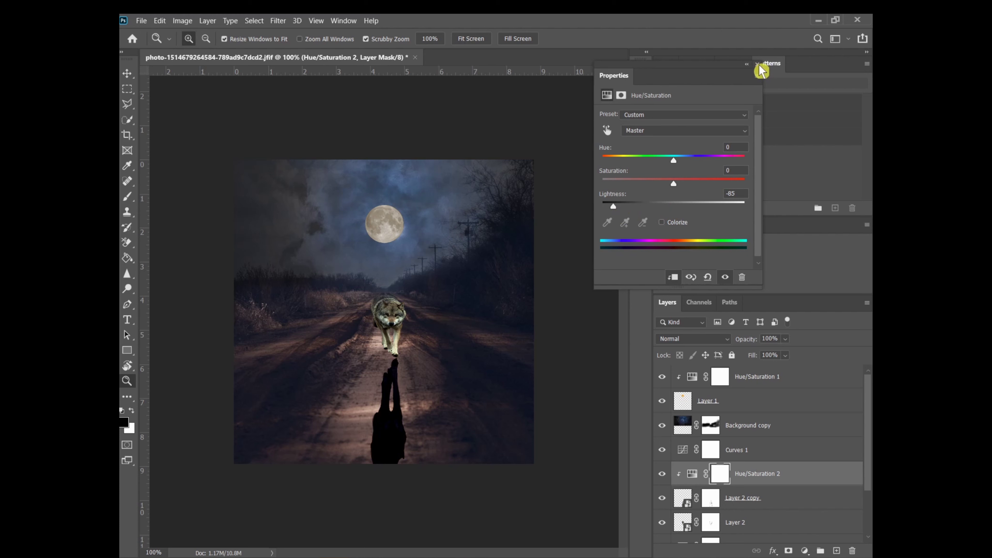
pyautogui.click(746, 64)
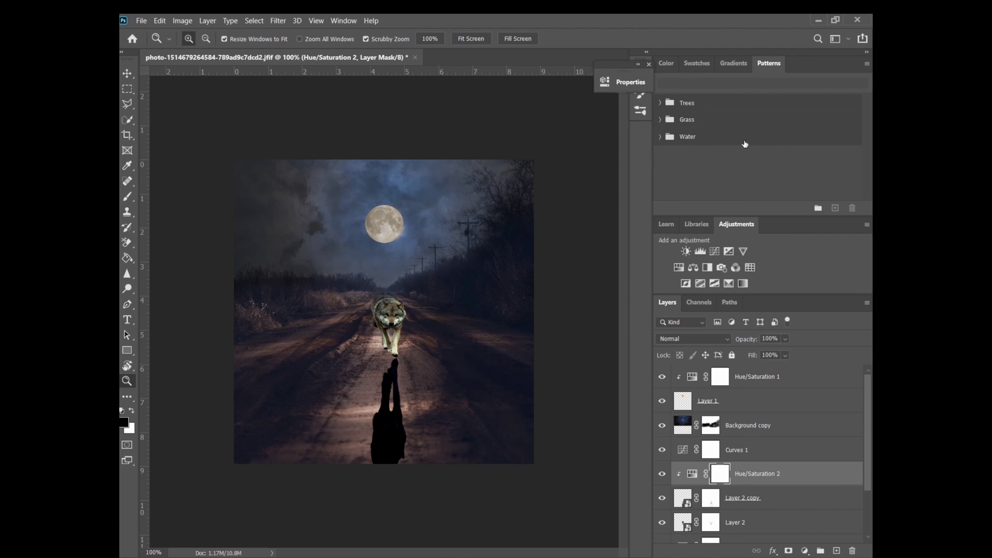
# Lower the shadow copy to 23% opacity and skew it down the road beneath the wolf.
pyautogui.click(681, 500)
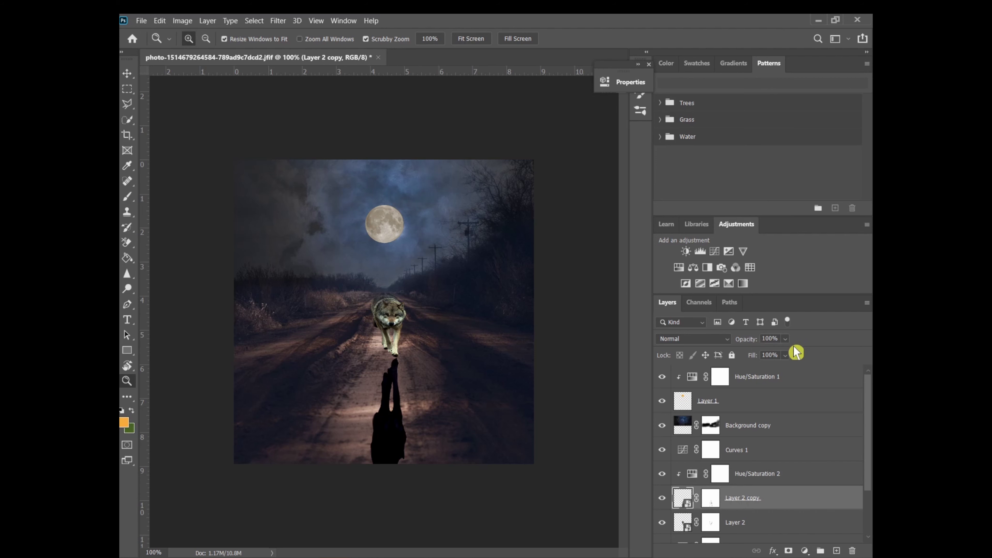
pyautogui.moveTo(798, 352); pyautogui.dragTo(762, 362)
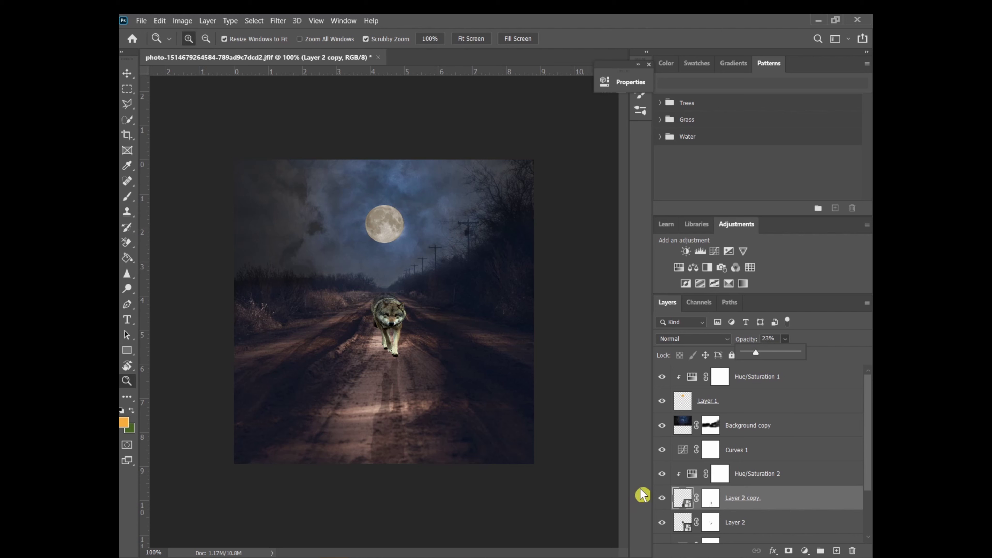
pyautogui.hotkey('ctrl', 't')
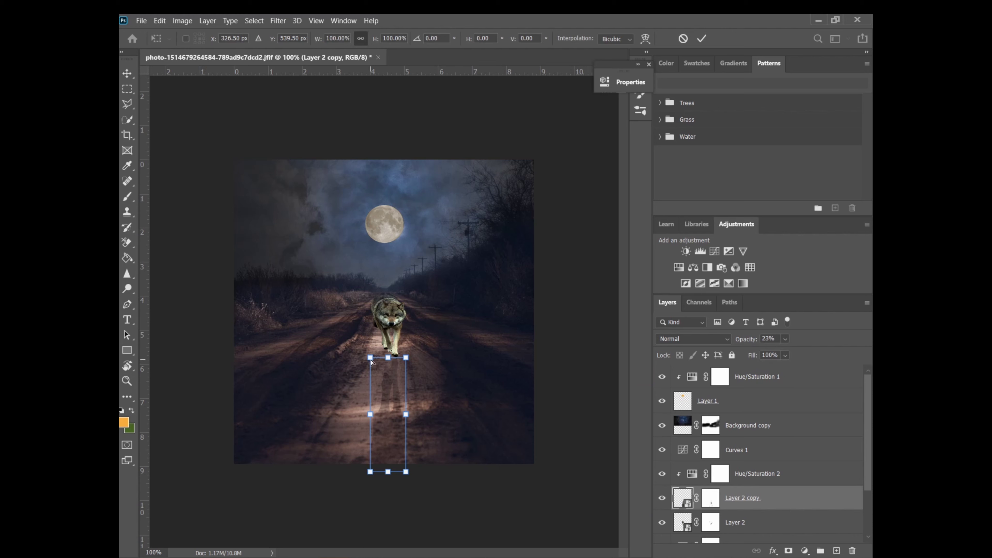
pyautogui.moveTo(371, 359)
pyautogui.mouseDown()
pyautogui.moveTo(406, 369)
pyautogui.moveTo(362, 329)
pyautogui.moveTo(373, 331)
pyautogui.mouseUp()
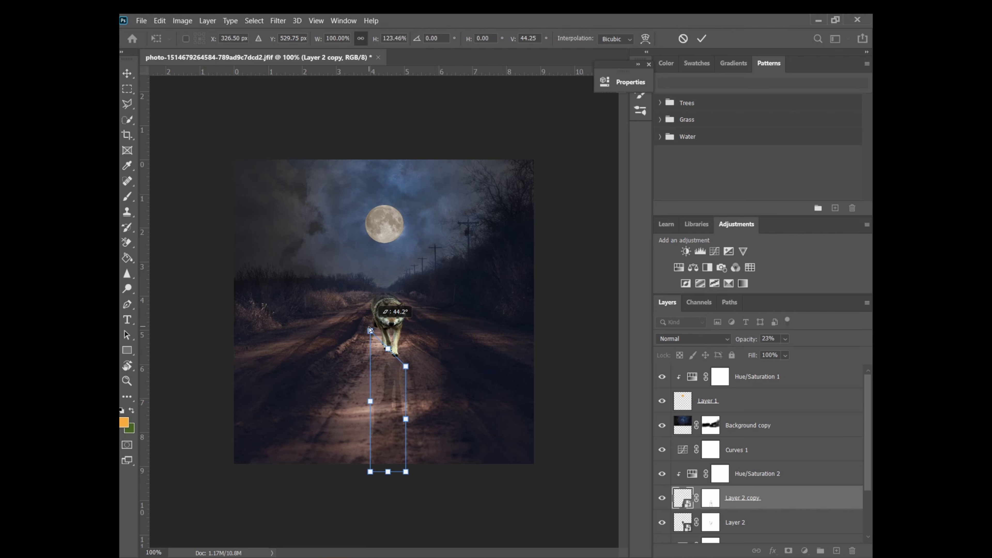
pyautogui.moveTo(387, 374); pyautogui.dragTo(384, 360)
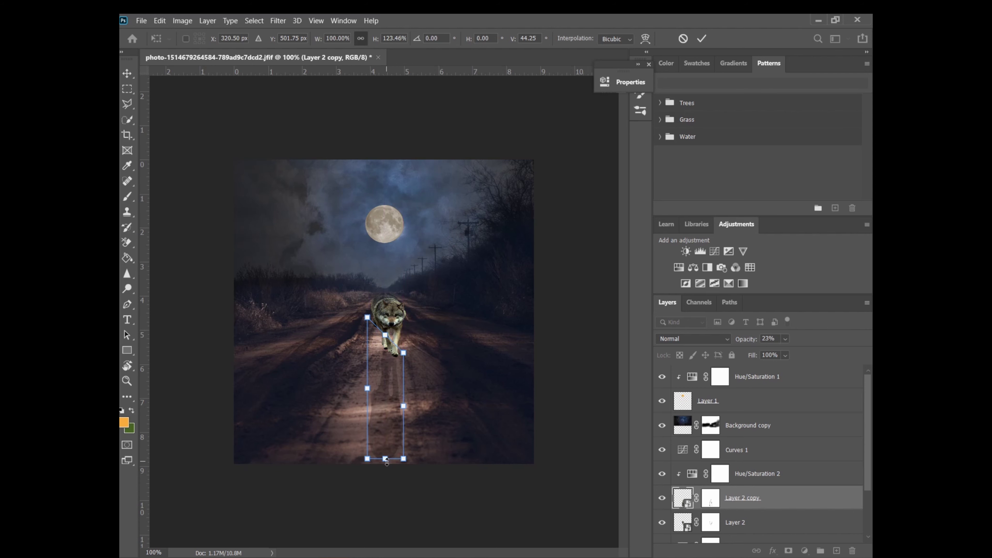
pyautogui.moveTo(387, 464); pyautogui.dragTo(389, 473)
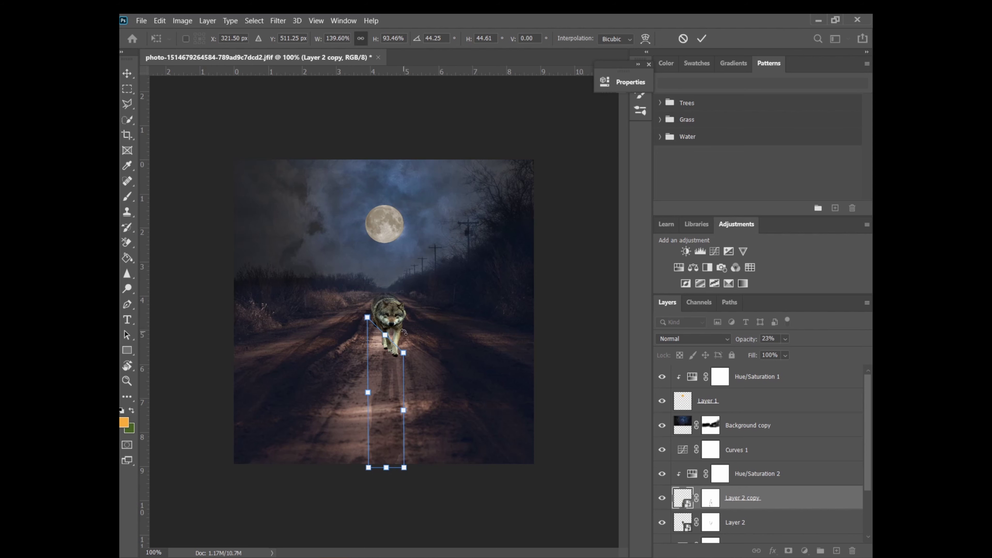
pyautogui.moveTo(407, 355); pyautogui.dragTo(384, 334)
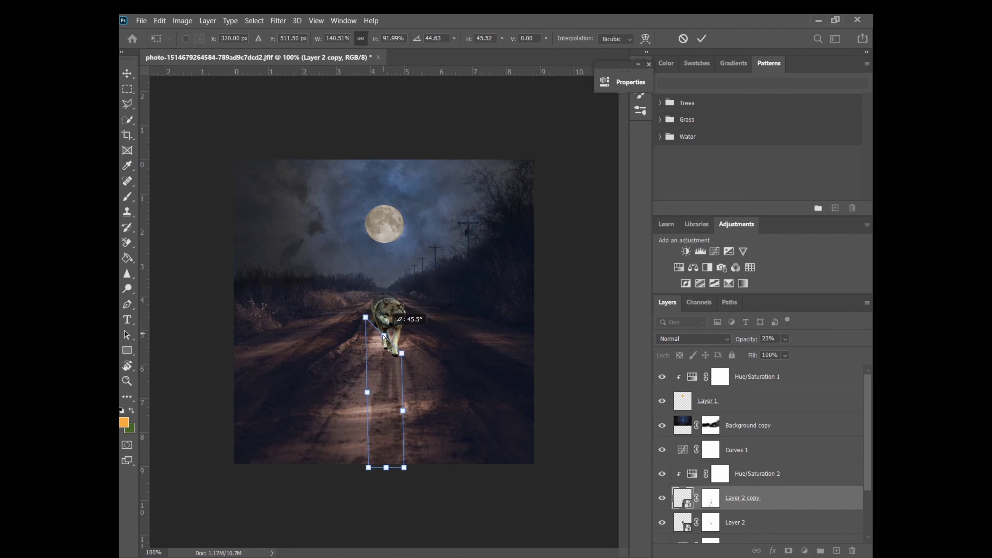
pyautogui.moveTo(385, 335); pyautogui.dragTo(385, 331)
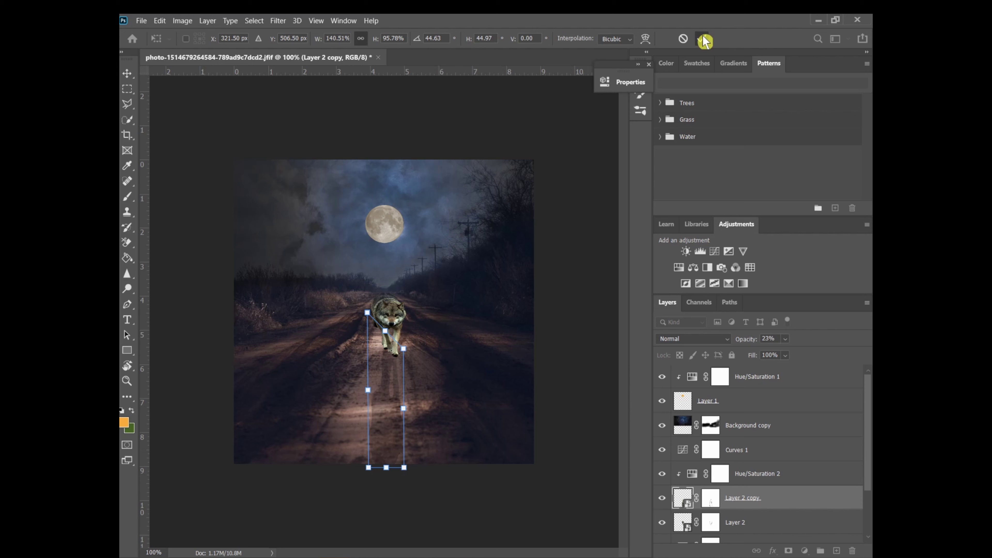
pyautogui.click(703, 40)
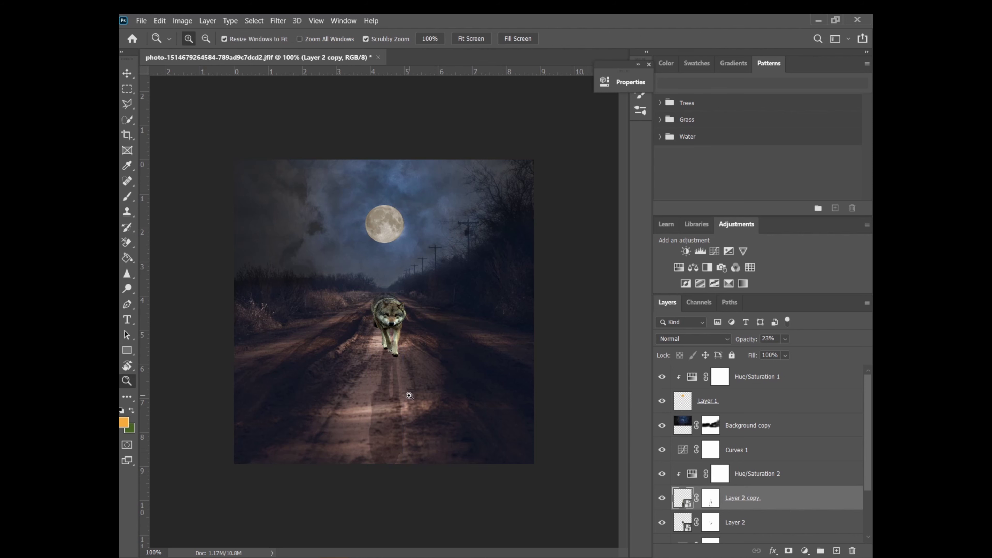
# Try a horizontal flip on the shadow, undo it, and commit the transform.
pyautogui.hotkey('ctrl', 't')
pyautogui.rightClick(394, 434)
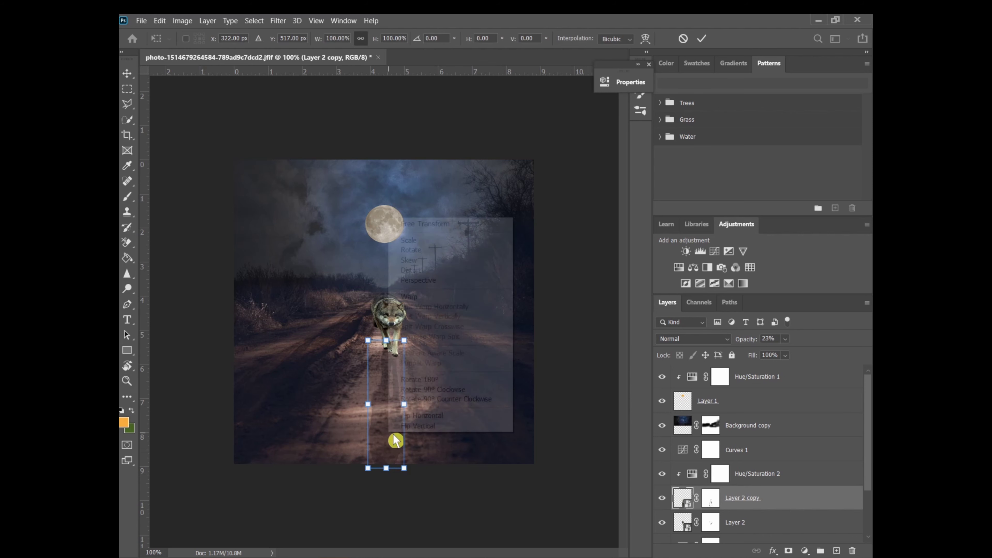
pyautogui.click(418, 416)
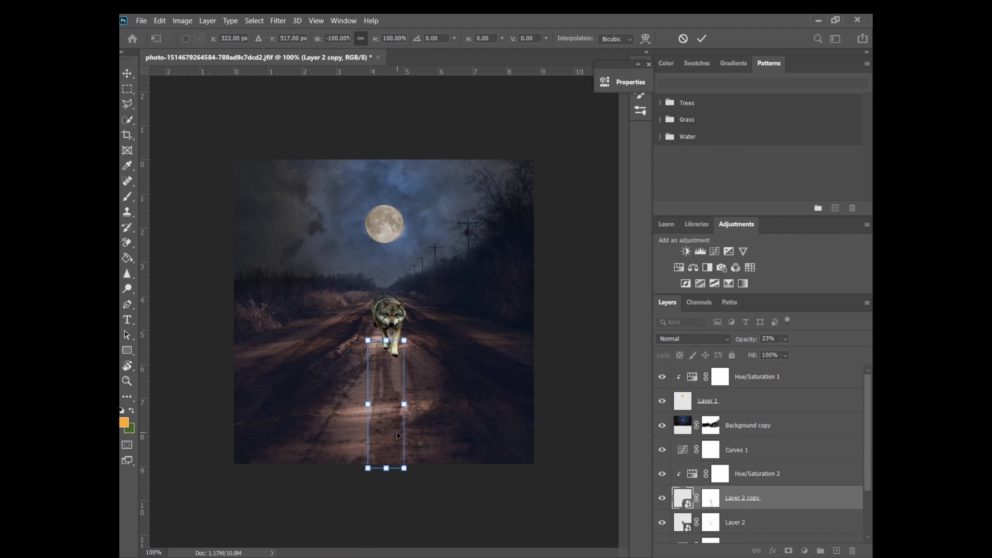
pyautogui.hotkey('ctrl', 'z')
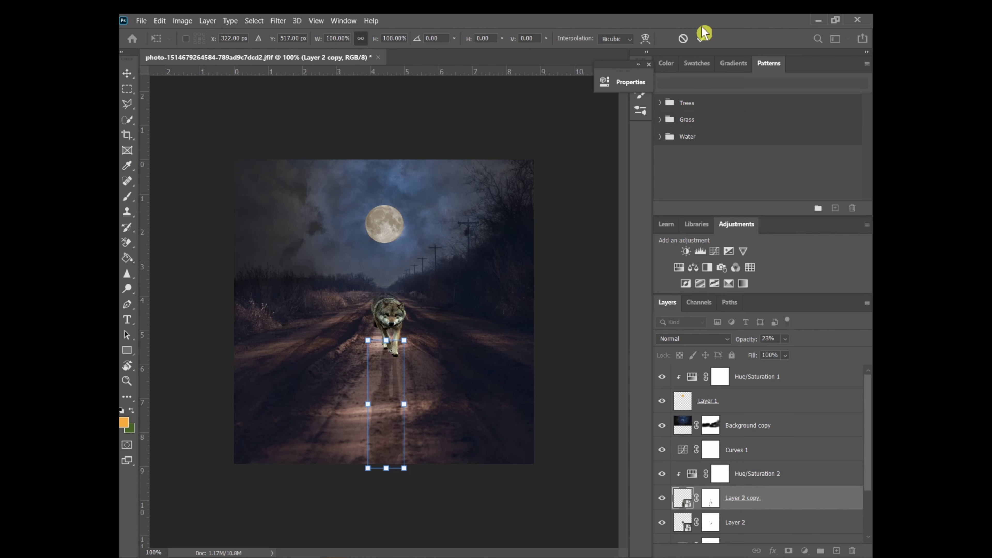
pyautogui.click(702, 38)
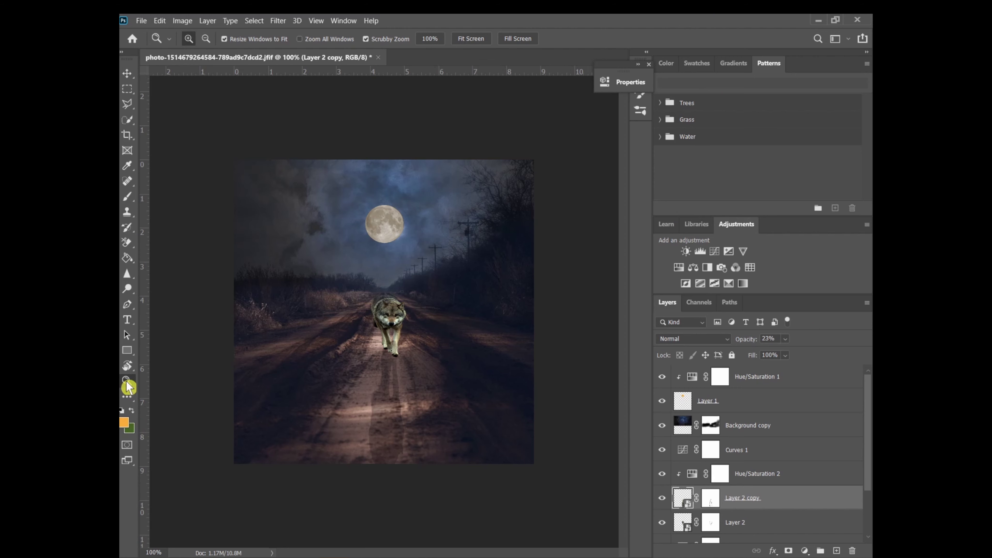
# Zoom in on the paws and paint Layer 2 copy's mask to hide the shadow over the legs.
pyautogui.click(190, 39)
pyautogui.moveTo(388, 358); pyautogui.dragTo(392, 352)
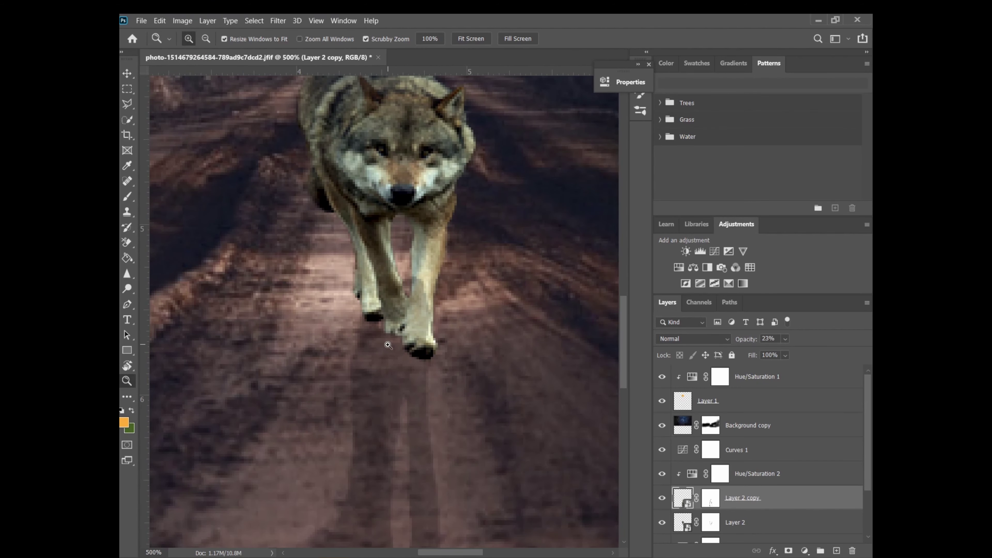
pyautogui.click(388, 346)
pyautogui.click(710, 500)
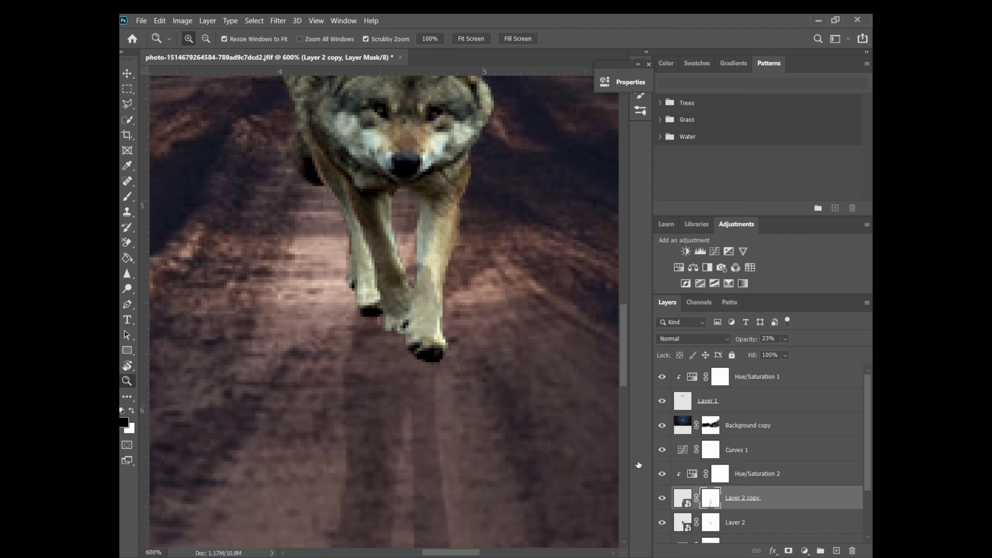
pyautogui.click(128, 196)
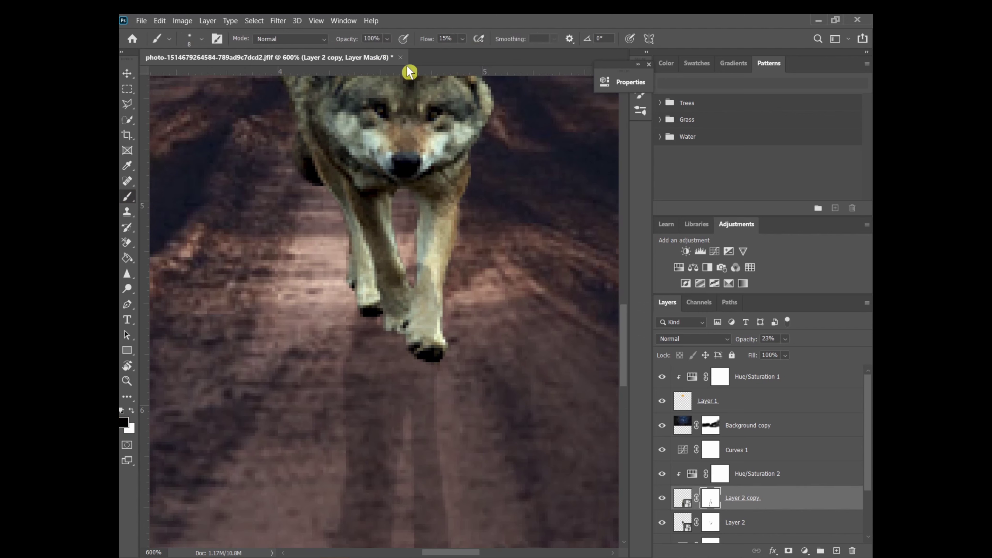
pyautogui.moveTo(408, 262)
pyautogui.mouseDown()
pyautogui.moveTo(428, 322)
pyautogui.moveTo(408, 295)
pyautogui.moveTo(385, 302)
pyautogui.moveTo(421, 308)
pyautogui.moveTo(364, 287)
pyautogui.mouseUp()
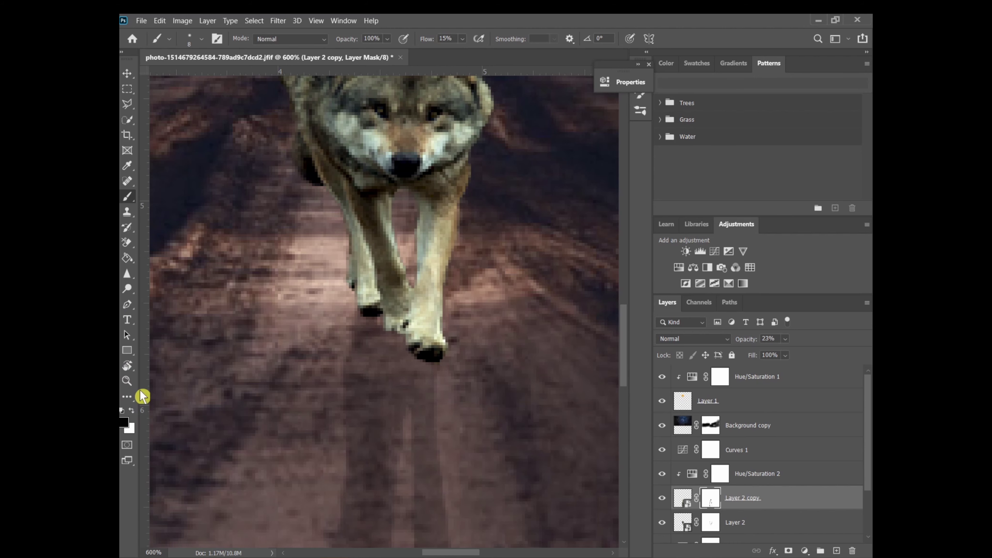
# Zoom back out to view the wolf on the road at 300%.
pyautogui.click(127, 381)
pyautogui.click(207, 39)
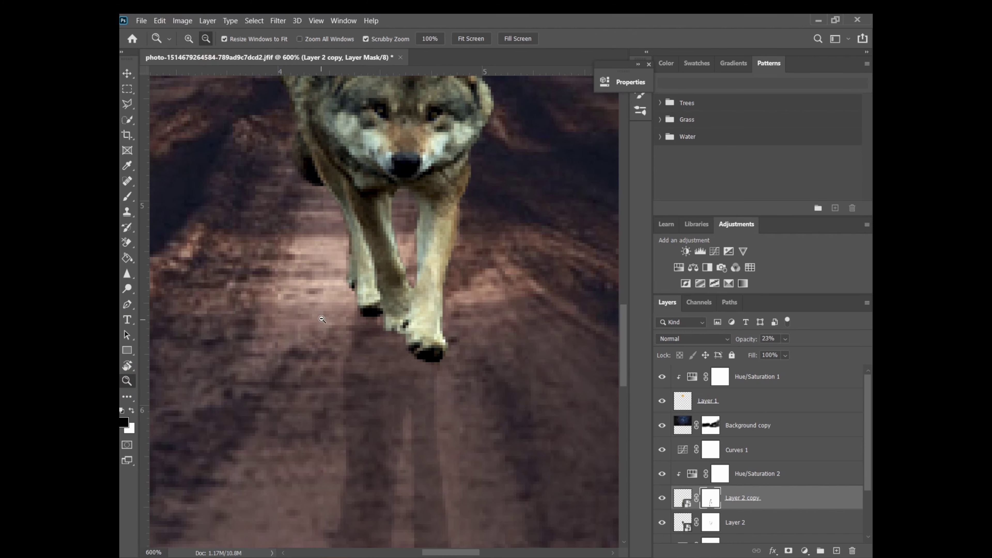
pyautogui.click(321, 318)
pyautogui.click(321, 318)
pyautogui.click(322, 317)
pyautogui.click(189, 39)
pyautogui.click(397, 324)
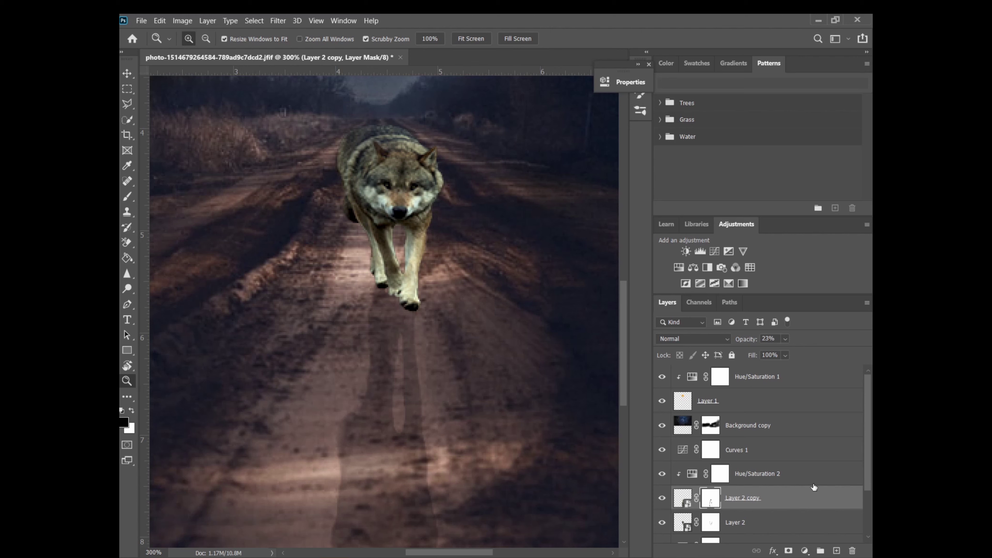
pyautogui.scroll(-2, 814, 487)
# Select Background copy 2, zoom in on the wolf's paws, and pick a size-15 Burn brush.
pyautogui.scroll(-1, 810, 486)
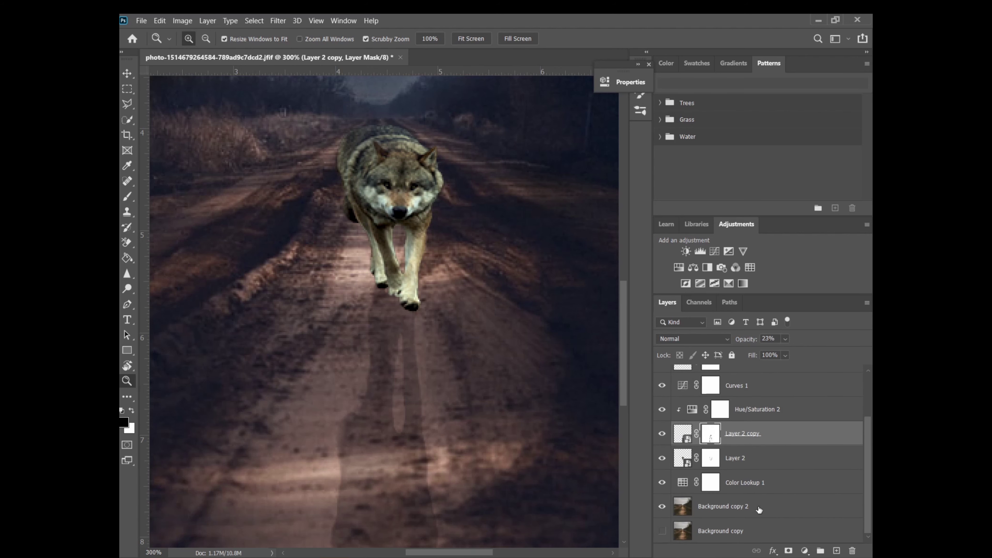
pyautogui.click(720, 510)
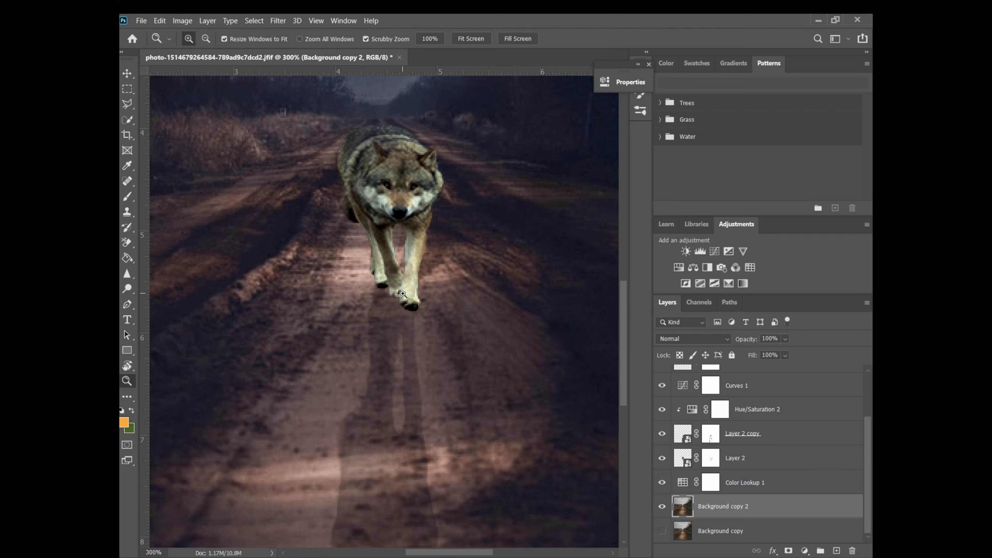
pyautogui.click(394, 294)
pyautogui.click(394, 294)
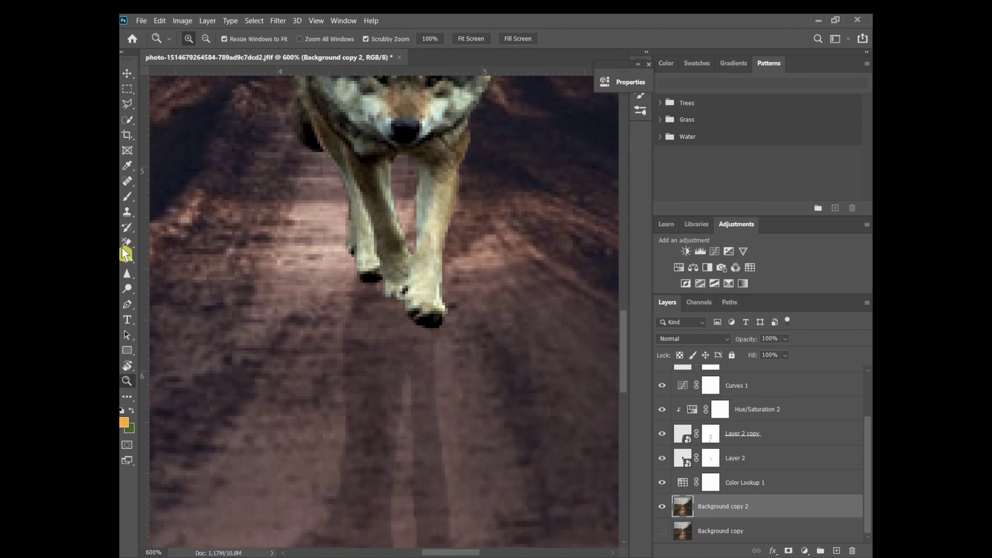
pyautogui.click(127, 288)
pyautogui.rightClick(126, 288)
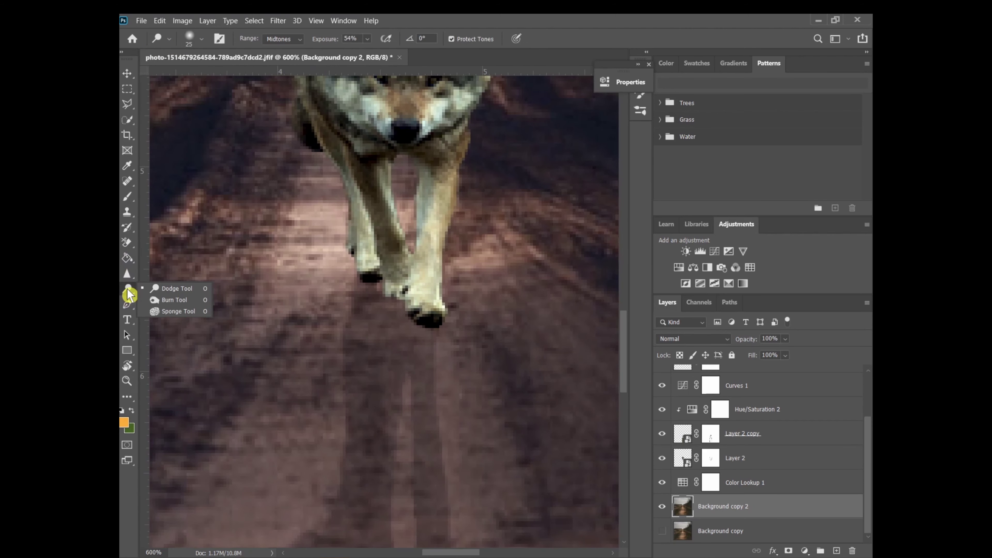
pyautogui.click(163, 300)
pyautogui.press('[')
pyautogui.press('[')
pyautogui.press('[')
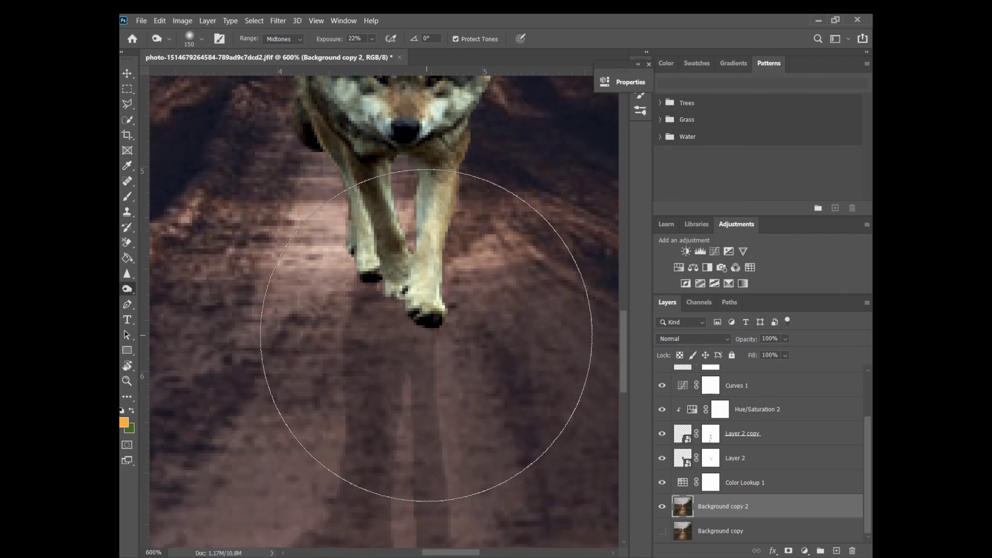
pyautogui.press('[')
pyautogui.press('[')
pyautogui.press('[')
pyautogui.press('[')
pyautogui.press('[')
pyautogui.press('[')
pyautogui.press('[')
pyautogui.press('[')
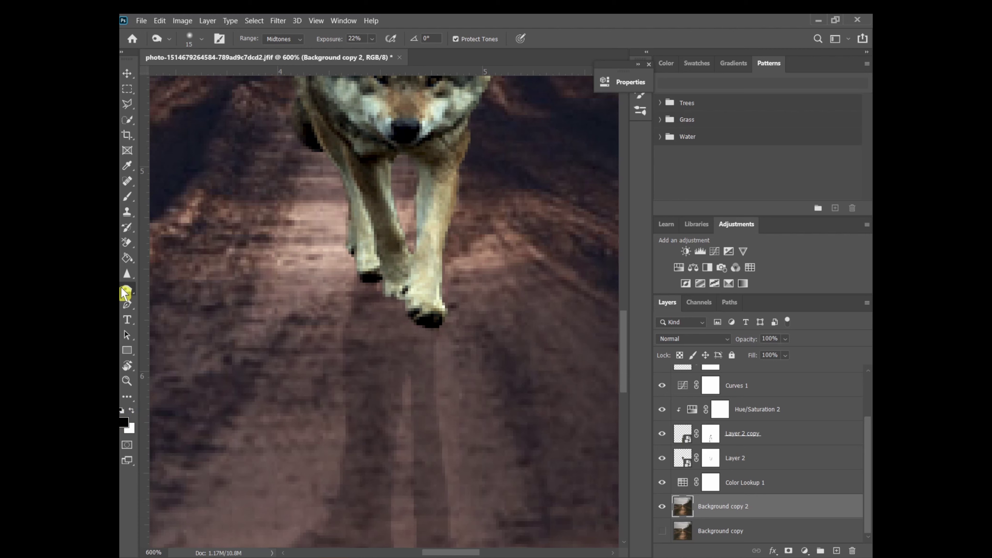
# Set the Burn brush to size 8 and 68% strength, then darken the ground beside the left paw.
pyautogui.rightClick(126, 290)
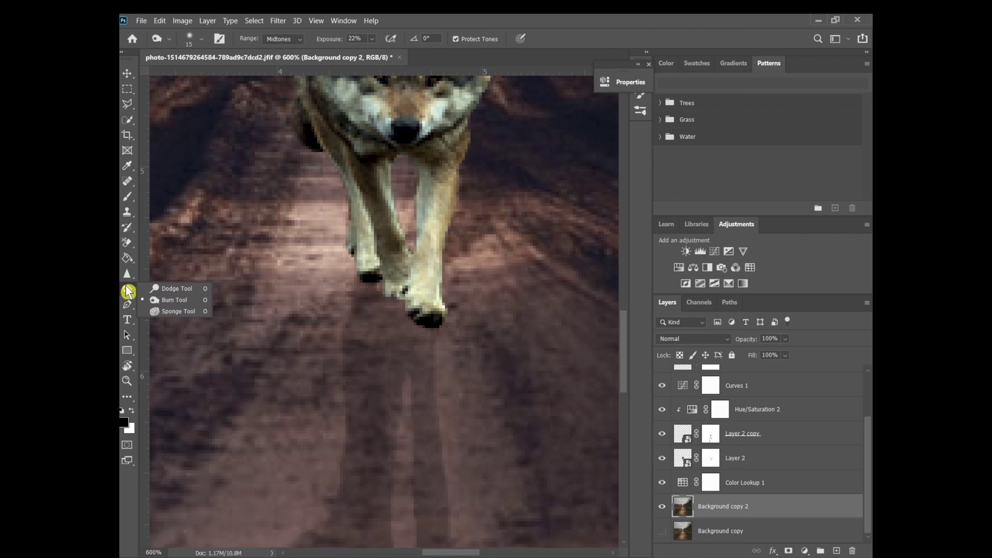
pyautogui.click(172, 301)
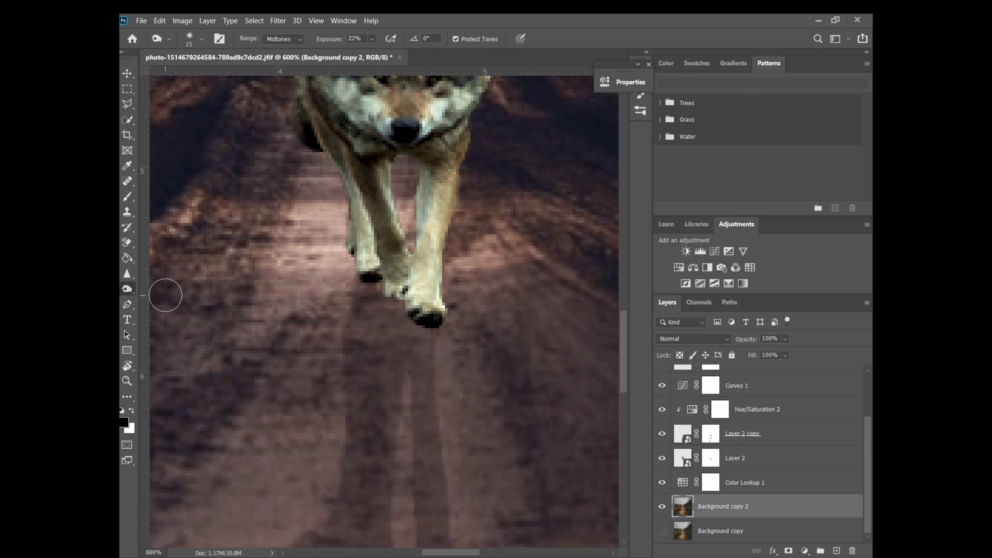
pyautogui.click(372, 38)
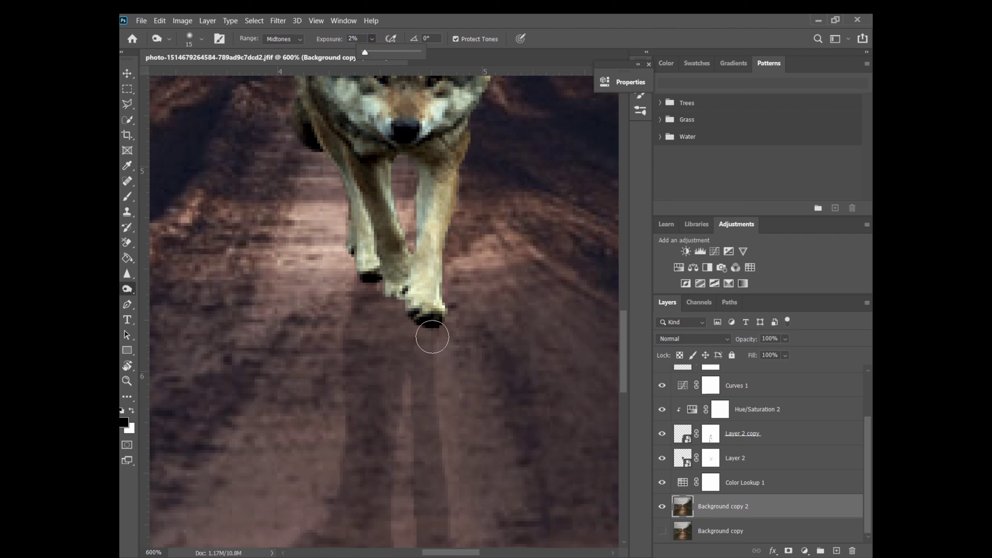
pyautogui.press('[')
pyautogui.press('[')
pyautogui.press('[')
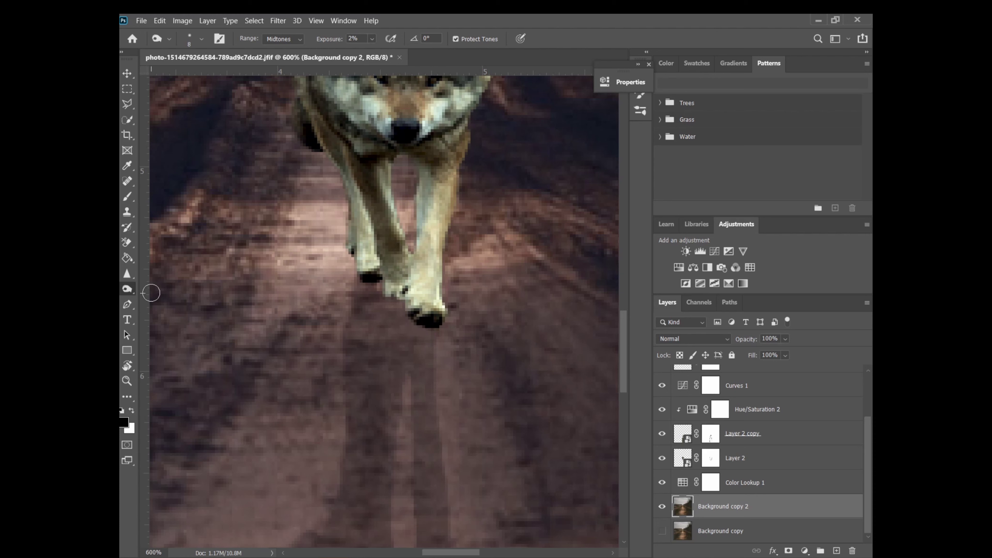
pyautogui.click(373, 39)
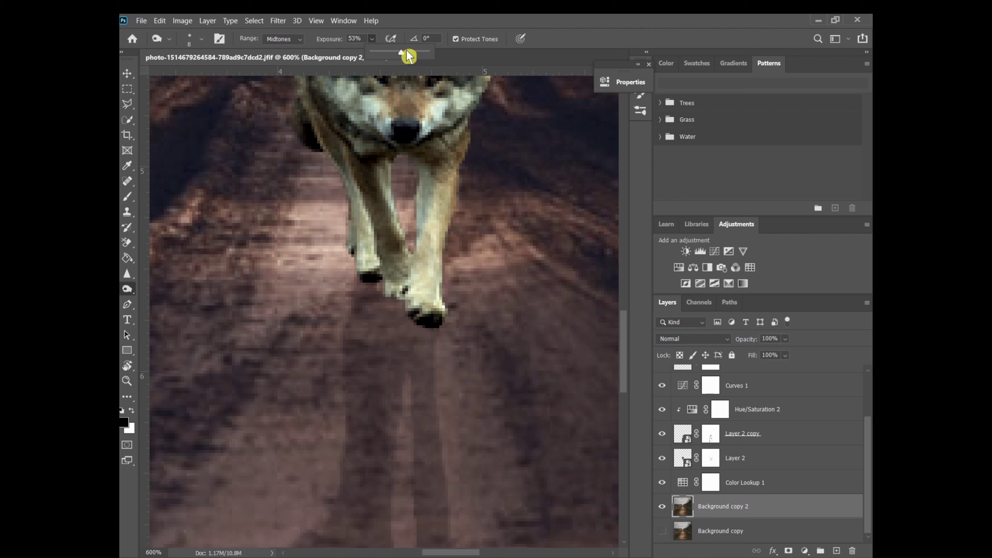
pyautogui.moveTo(406, 50); pyautogui.dragTo(410, 52)
pyautogui.click(411, 320)
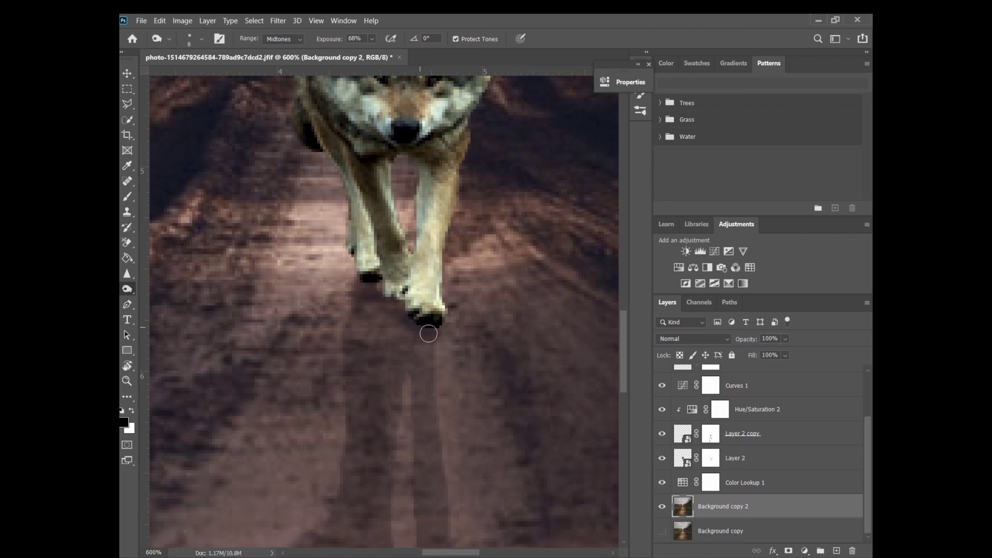
pyautogui.moveTo(401, 305)
pyautogui.mouseDown()
pyautogui.moveTo(381, 300)
pyautogui.moveTo(375, 283)
pyautogui.moveTo(341, 288)
pyautogui.moveTo(347, 259)
pyautogui.mouseUp()
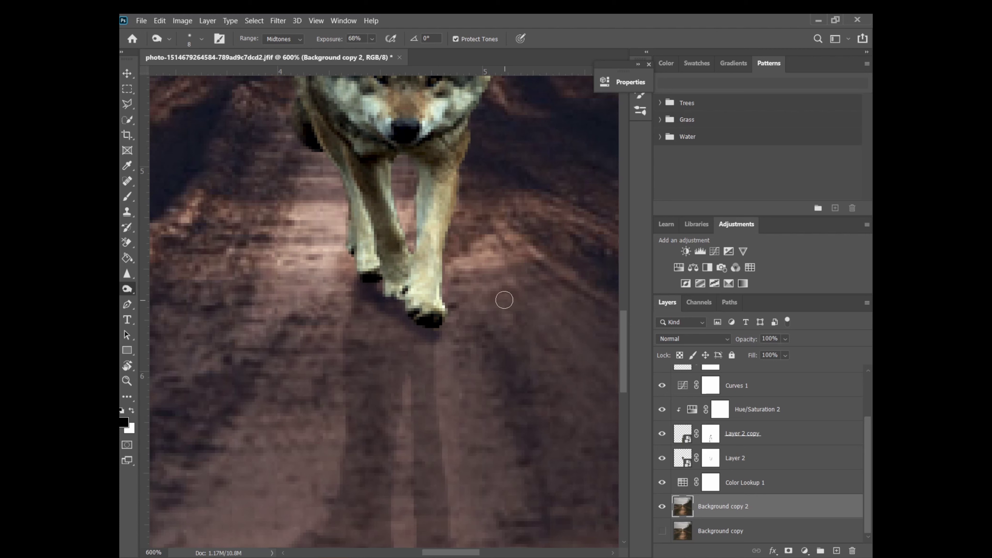
# Undo the three burn strokes and add a new empty Layer 3 above Background copy 2.
pyautogui.hotkey('ctrl', 'z')
pyautogui.hotkey('ctrl', 'z')
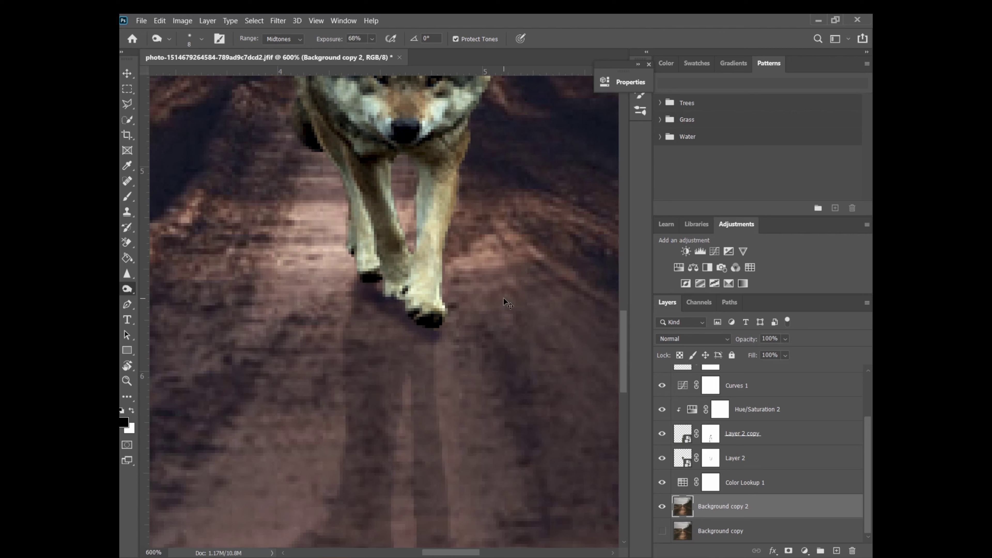
pyautogui.hotkey('ctrl', 'z')
pyautogui.hotkey('ctrl', 'z')
pyautogui.hotkey('ctrl', 'z')
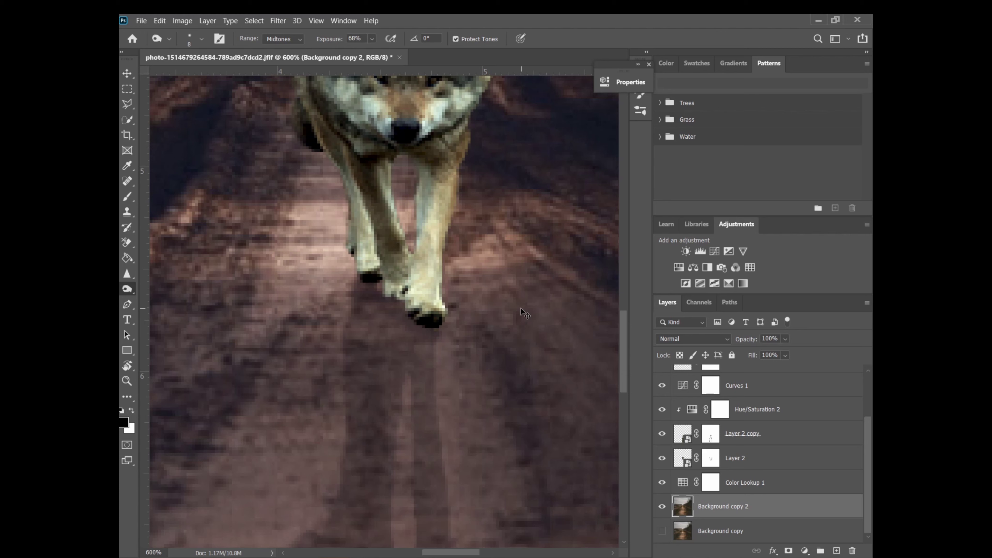
pyautogui.hotkey('ctrl', 'z')
pyautogui.hotkey('ctrl', 'z')
pyautogui.hotkey('ctrl', 'z')
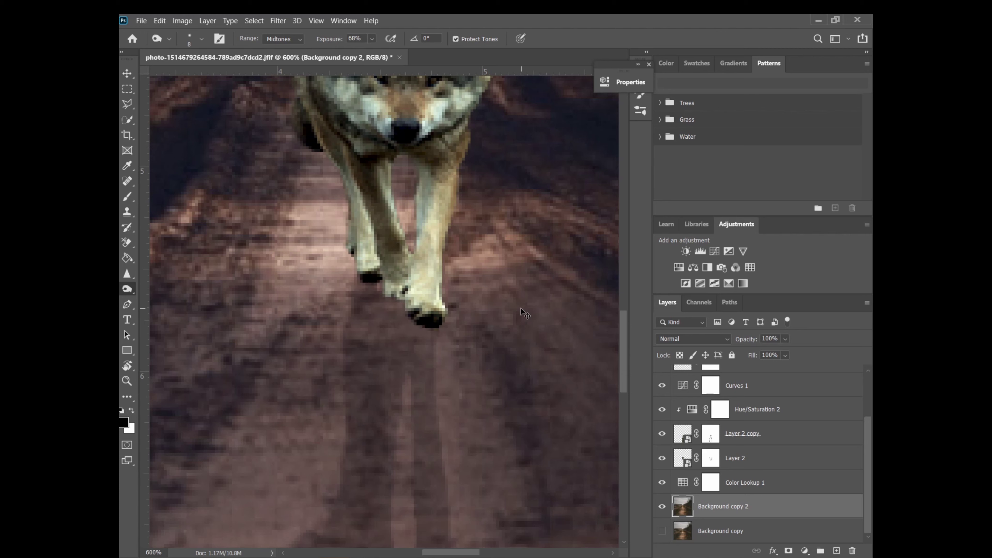
pyautogui.click(836, 551)
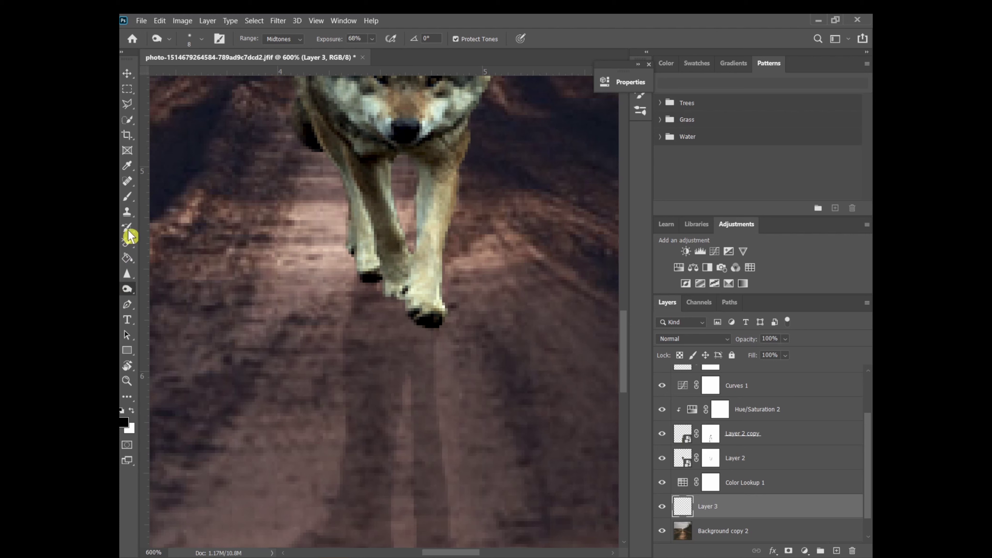
pyautogui.click(127, 198)
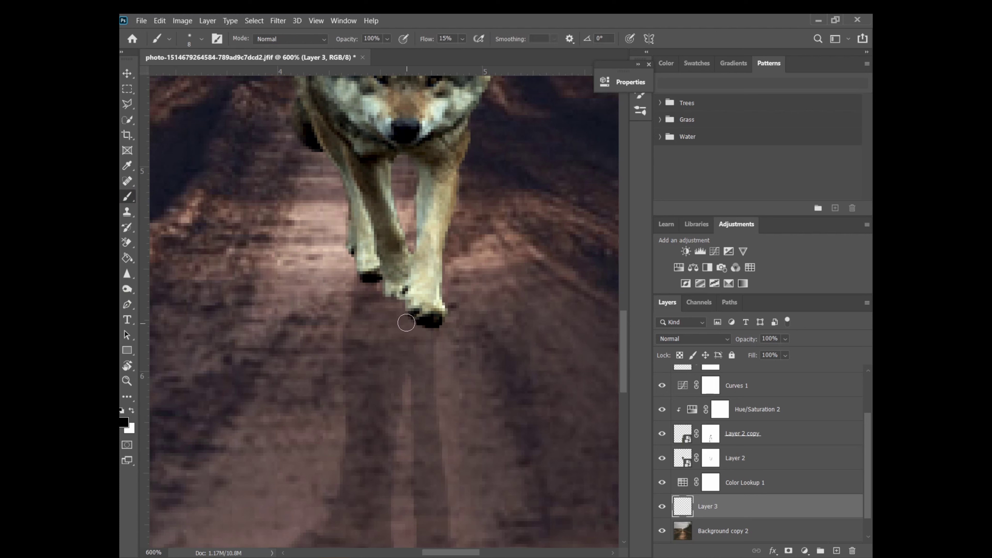
# Paint a shadow under the wolf's right paw on Layer 3, fade it to 55%, and zoom out to 200%.
pyautogui.moveTo(438, 332); pyautogui.dragTo(407, 324)
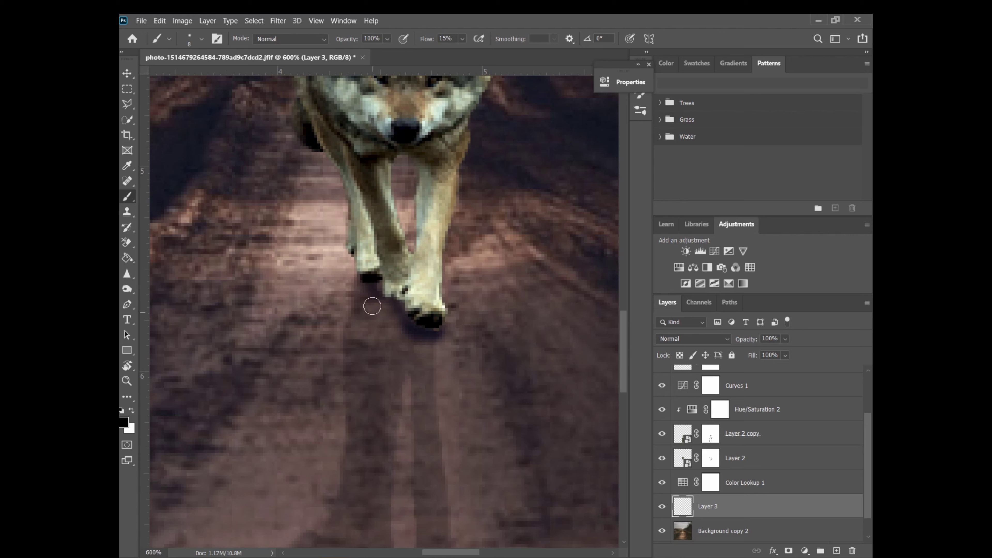
pyautogui.click(786, 339)
pyautogui.moveTo(799, 352); pyautogui.dragTo(786, 351)
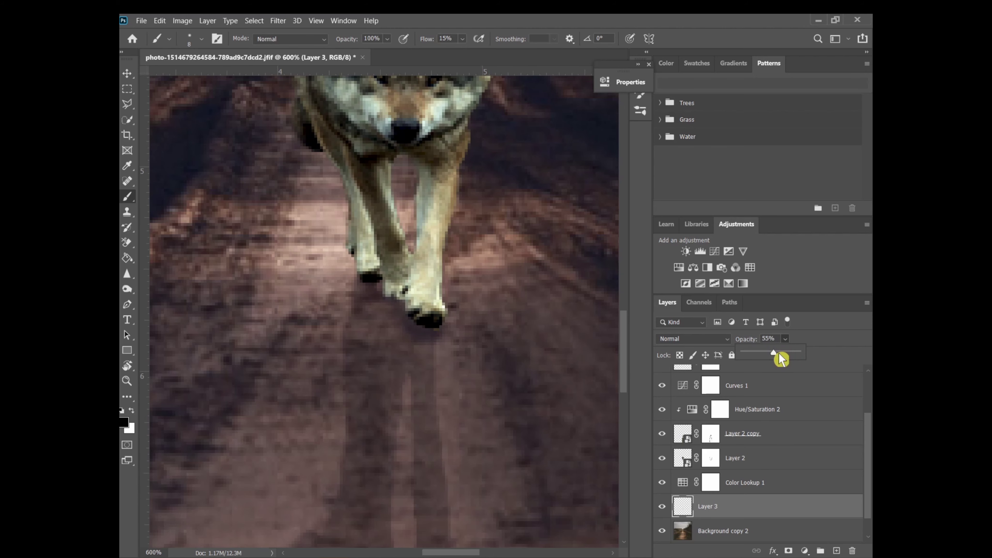
pyautogui.click(127, 381)
pyautogui.click(206, 38)
pyautogui.click(325, 258)
pyautogui.click(324, 258)
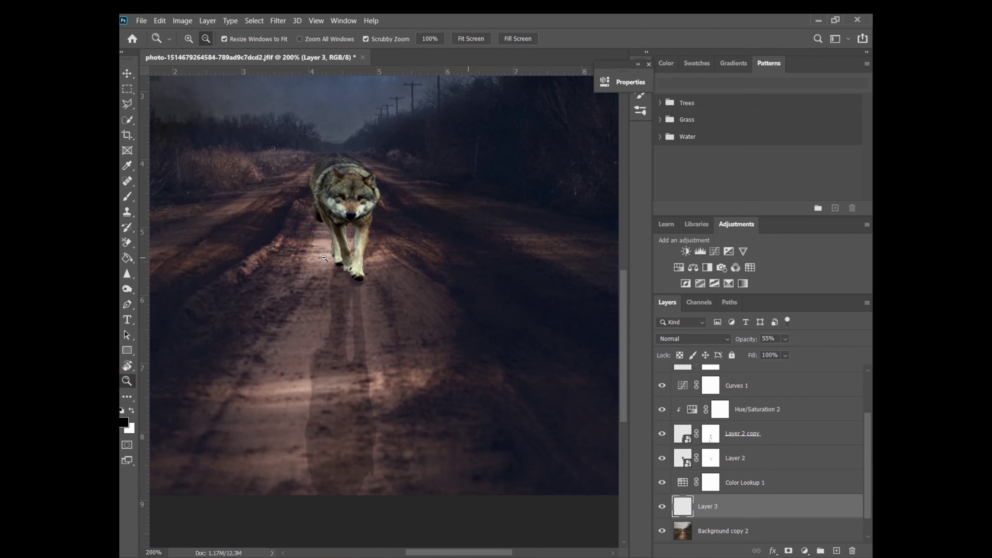
# Zoom out to 100%, fade Layer 3 to 26% opacity, and select Background copy for a new adjustment layer.
pyautogui.click(325, 258)
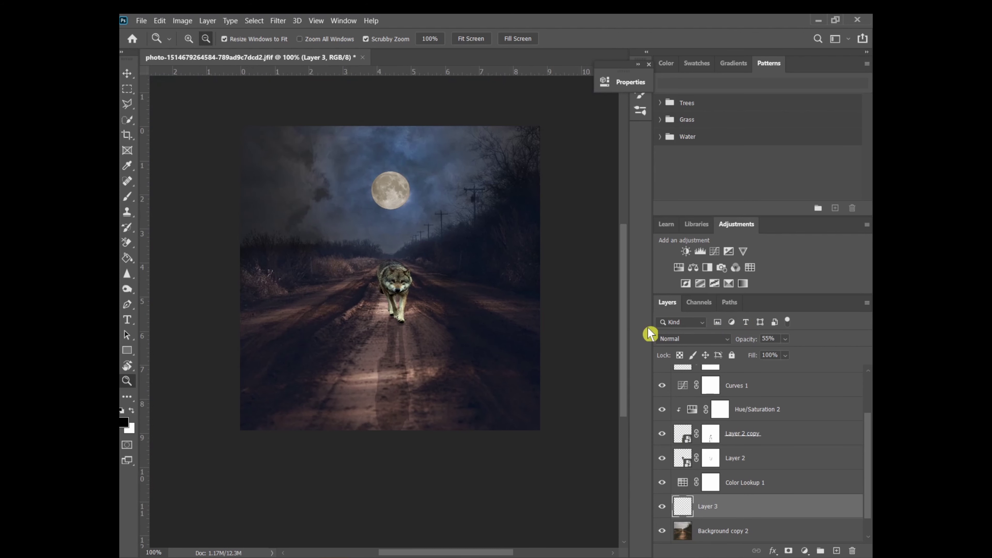
pyautogui.click(786, 335)
pyautogui.scroll(2, 704, 434)
pyautogui.click(688, 411)
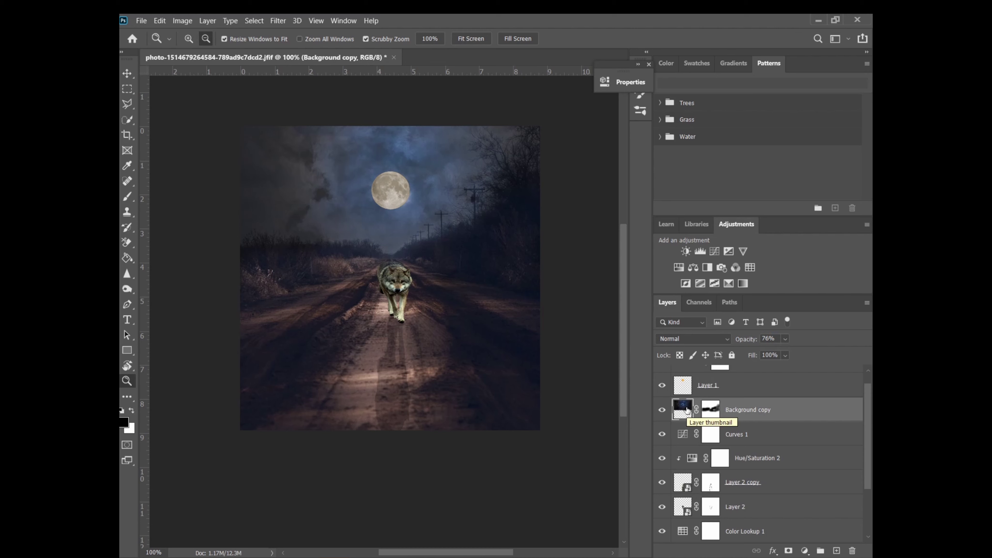
pyautogui.click(804, 551)
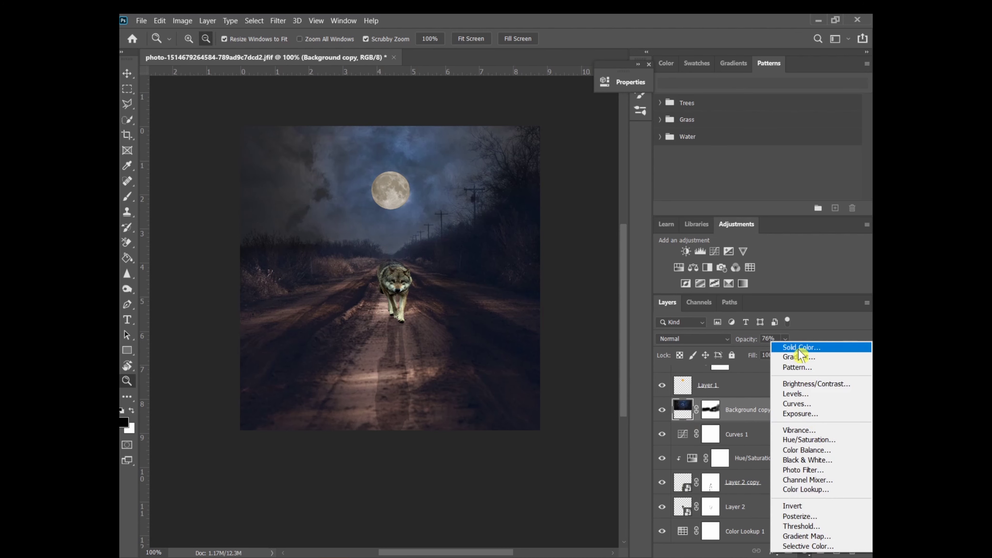
# Add a Curves adjustment clipped to Background copy, using the Auto Find Dark & Light Colors algorithm.
pyautogui.click(806, 404)
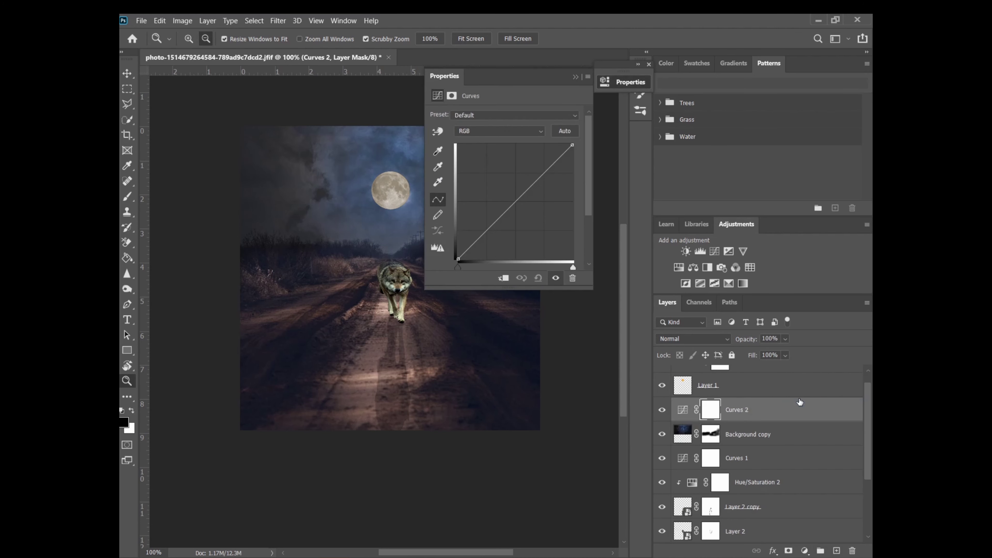
pyautogui.keyDown('alt'); pyautogui.click(567, 131); pyautogui.keyUp('alt')
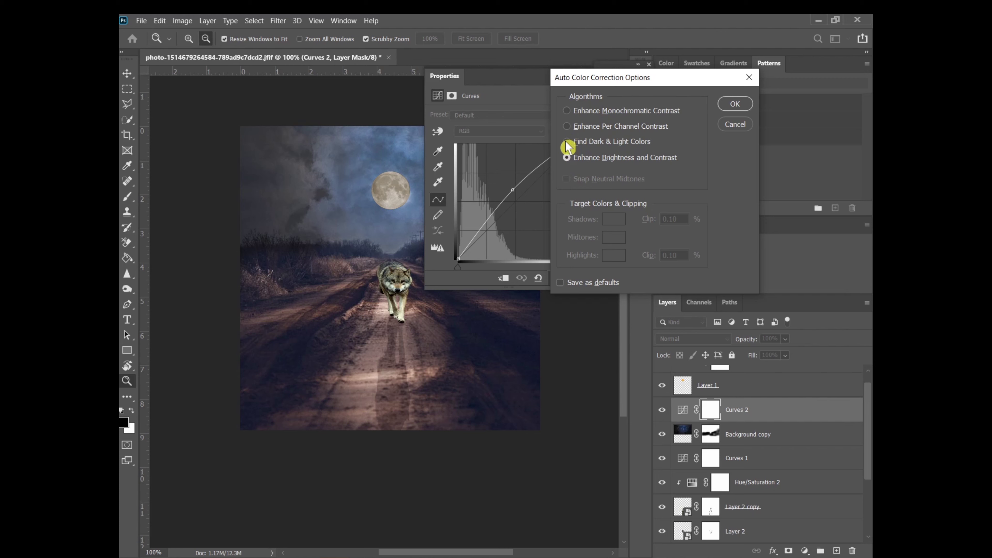
pyautogui.click(585, 145)
pyautogui.moveTo(611, 141)
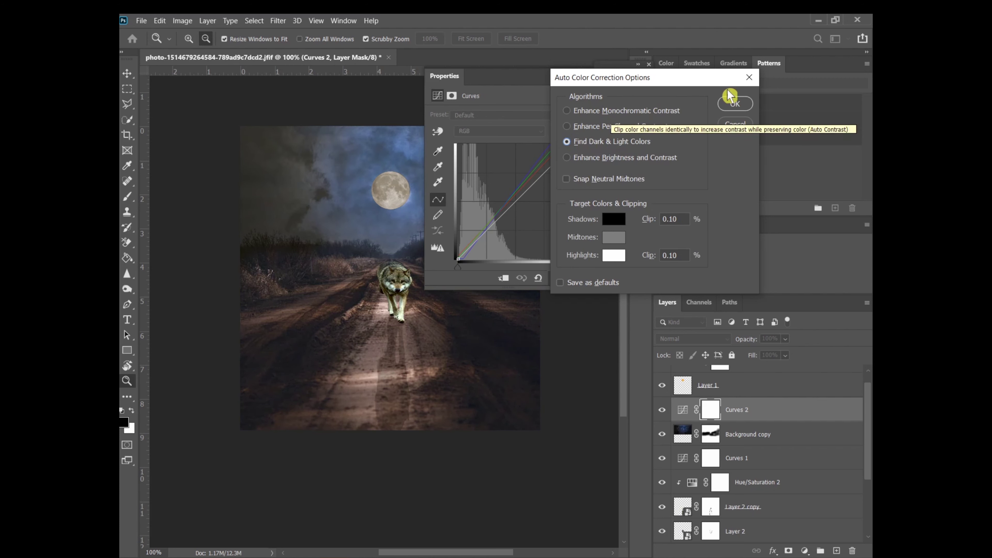
pyautogui.click(735, 104)
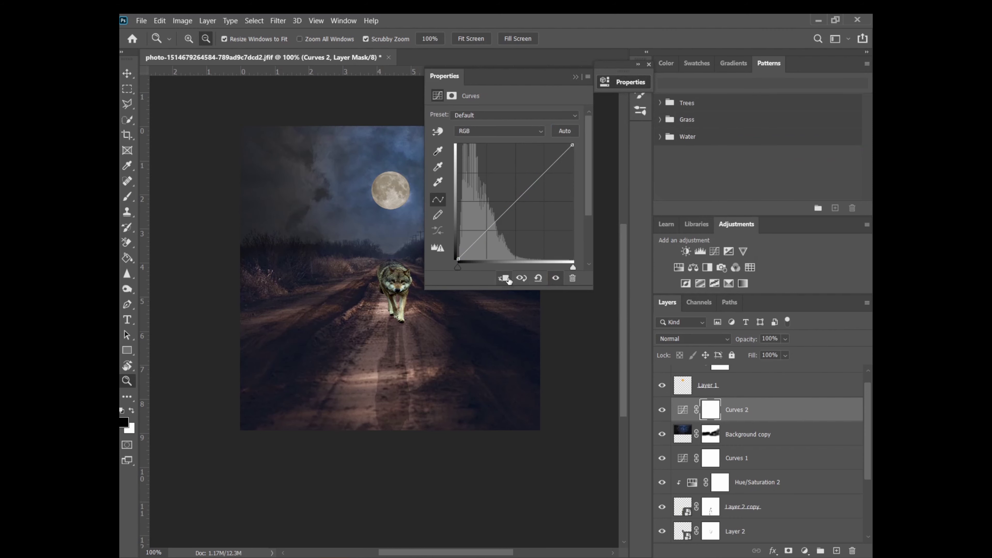
pyautogui.click(505, 278)
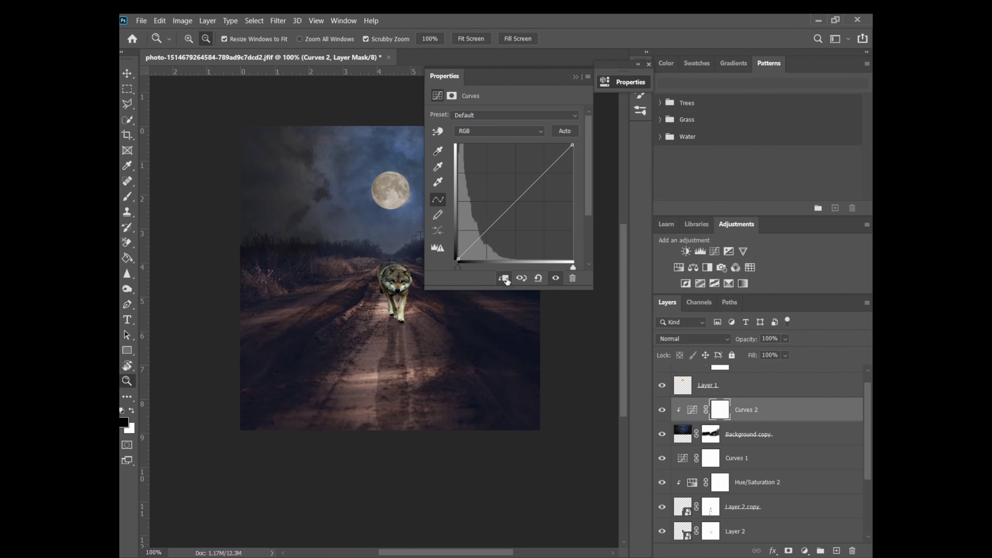
pyautogui.keyDown('alt'); pyautogui.click(571, 133); pyautogui.keyUp('alt')
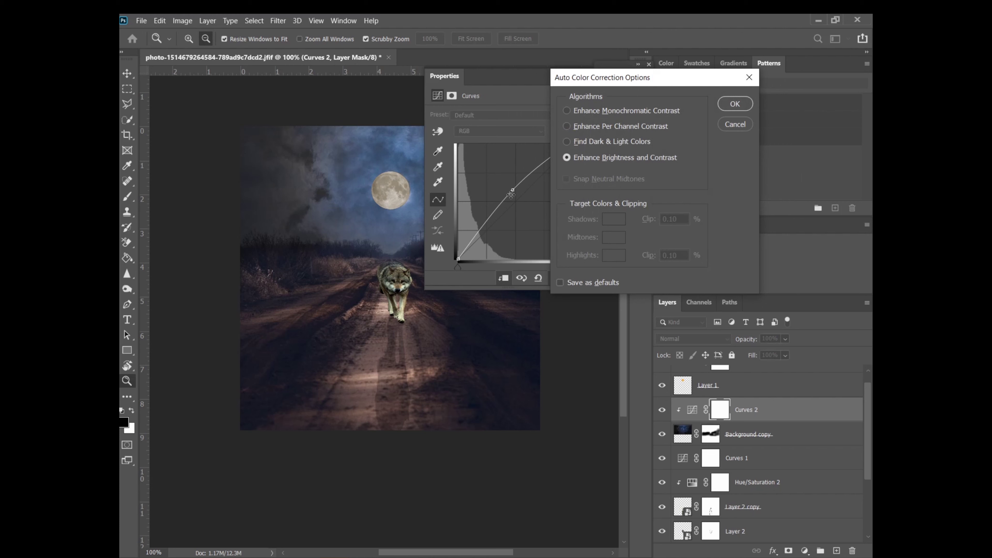
pyautogui.click(567, 141)
pyautogui.click(581, 127)
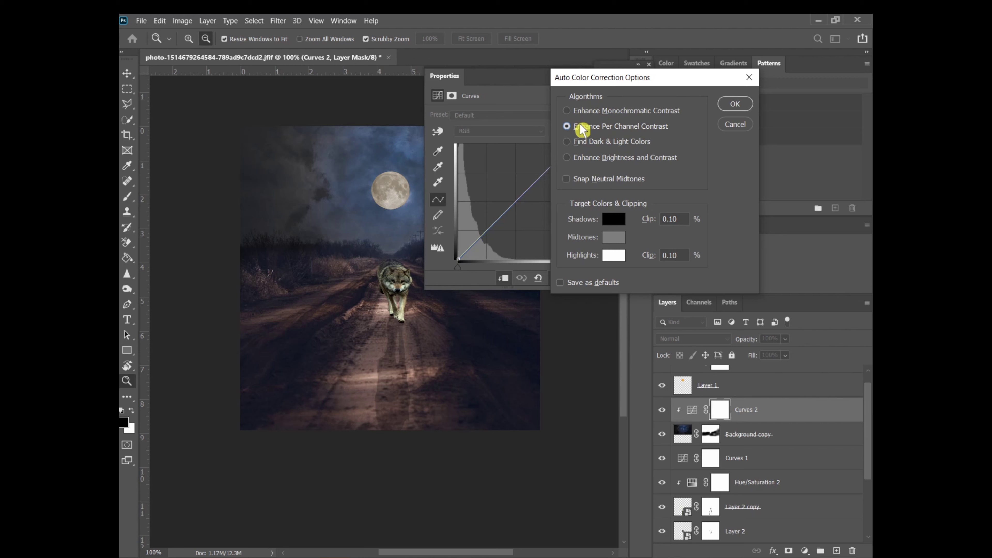
pyautogui.click(585, 147)
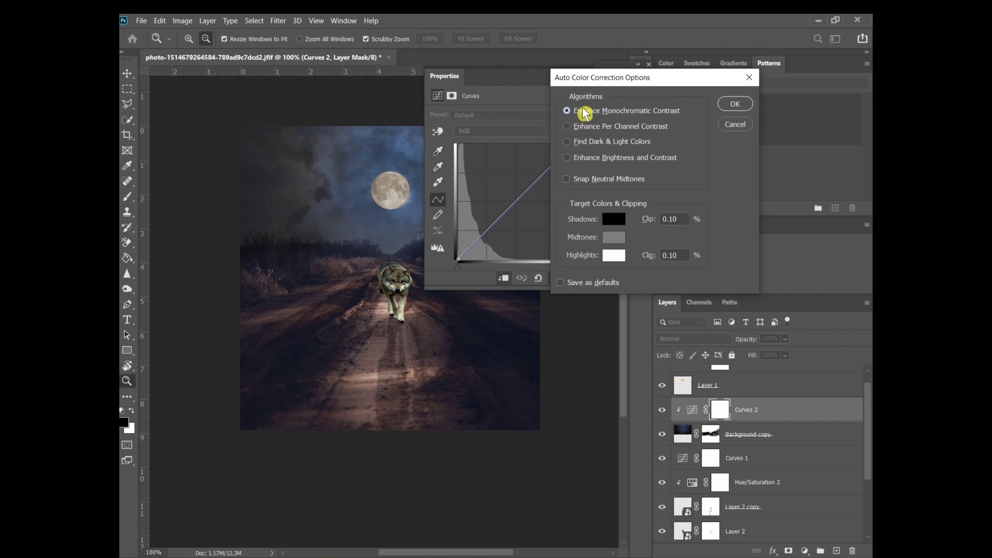
pyautogui.click(584, 158)
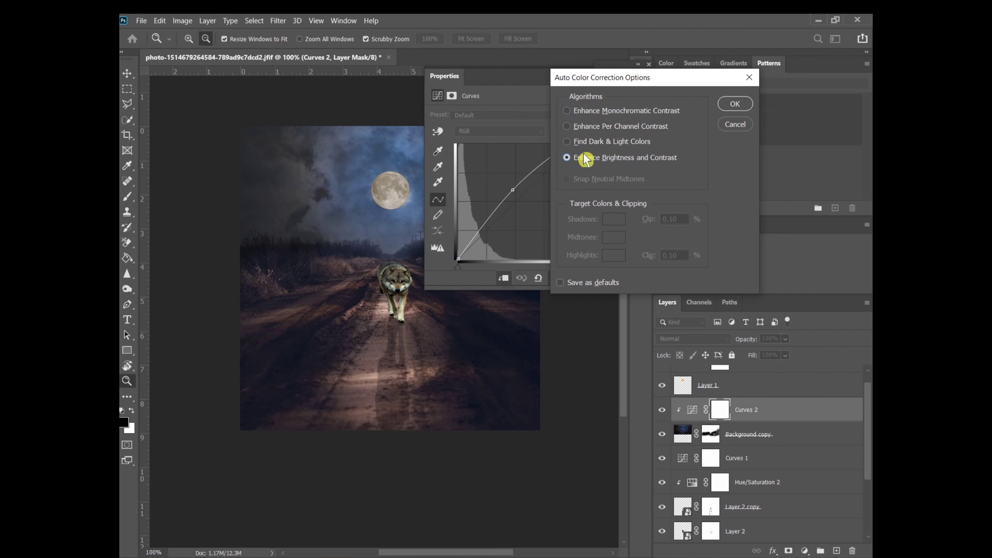
pyautogui.click(587, 145)
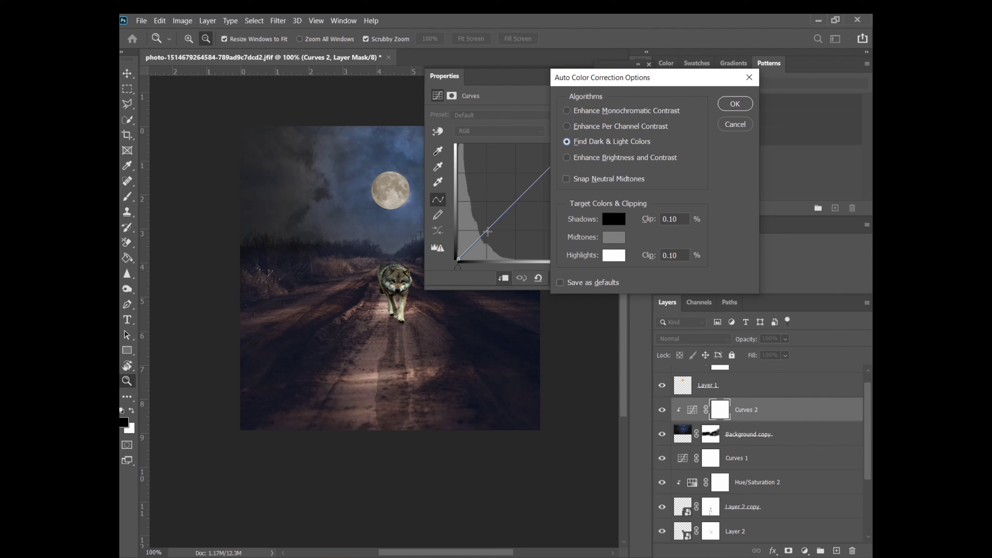
pyautogui.click(734, 104)
# Add two RGB curve points, pulling both down to darken the shadows, and close Properties.
pyautogui.click(487, 233)
pyautogui.moveTo(487, 232); pyautogui.dragTo(493, 239)
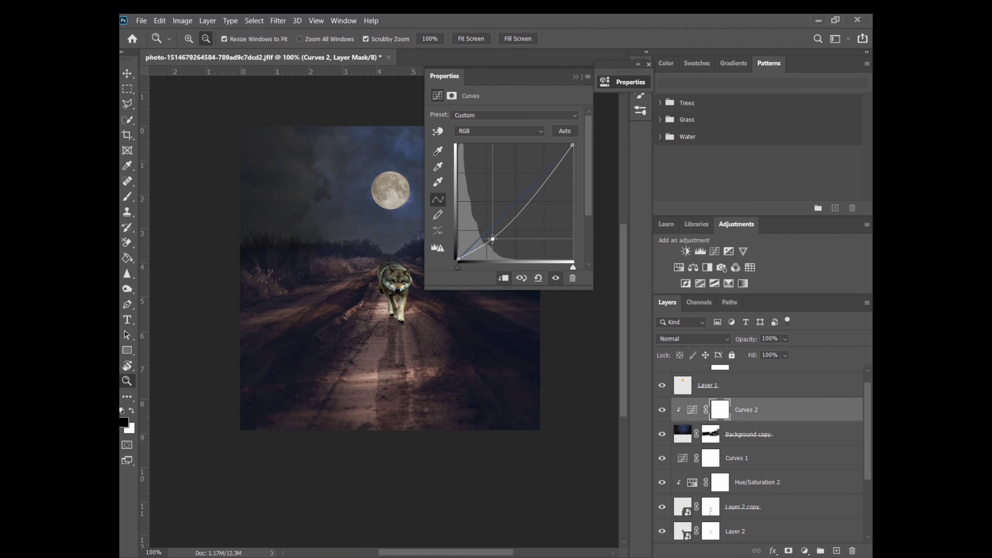
pyautogui.moveTo(493, 239); pyautogui.dragTo(490, 238)
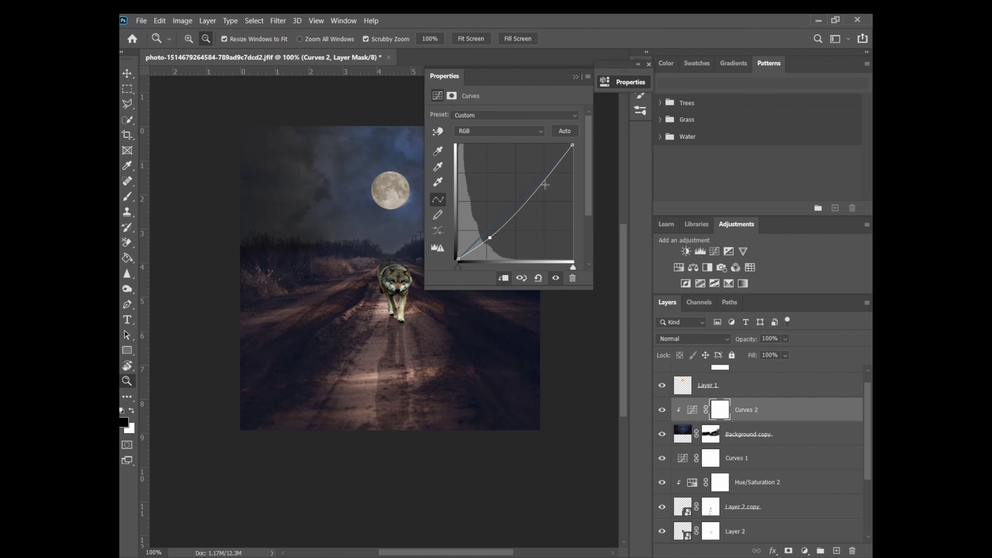
pyautogui.click(542, 176)
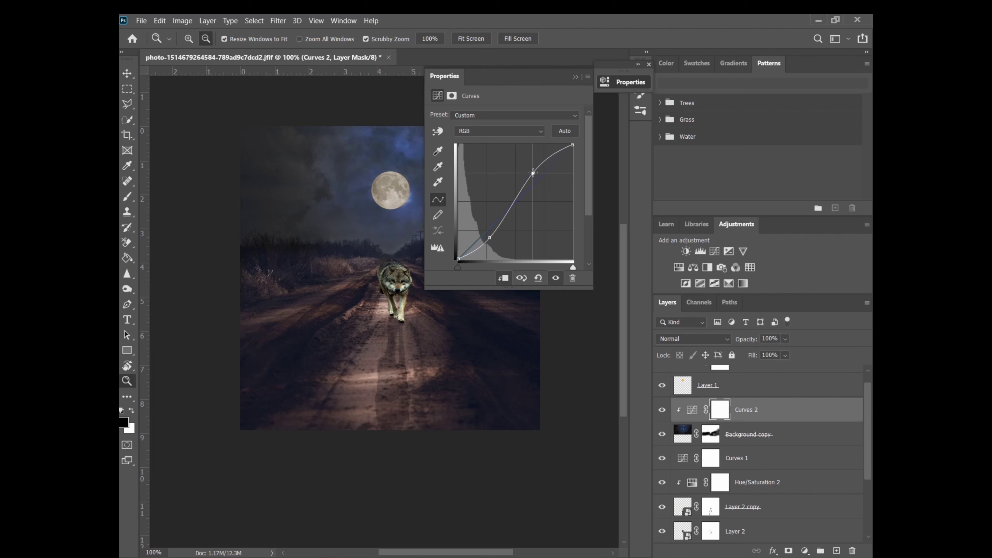
pyautogui.moveTo(543, 177); pyautogui.dragTo(514, 207)
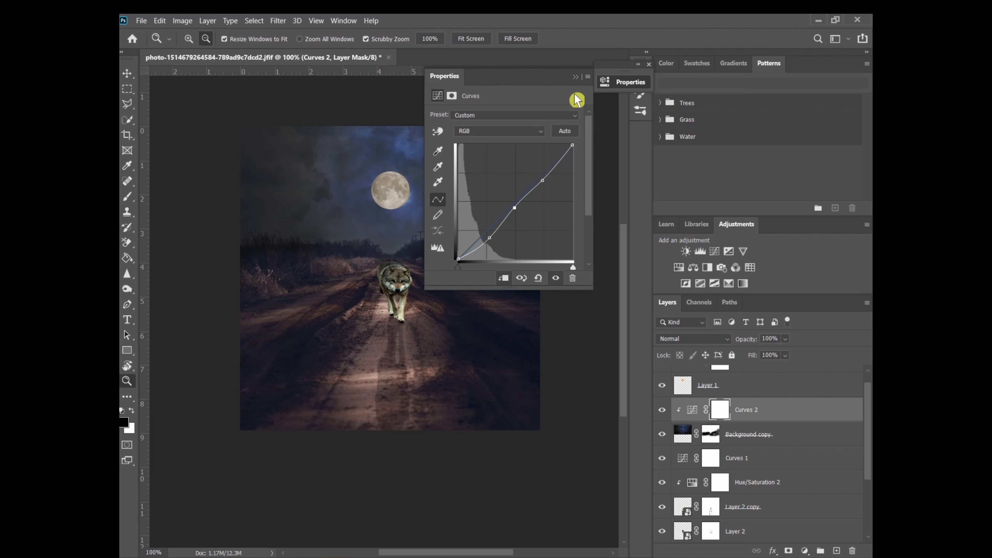
pyautogui.click(581, 74)
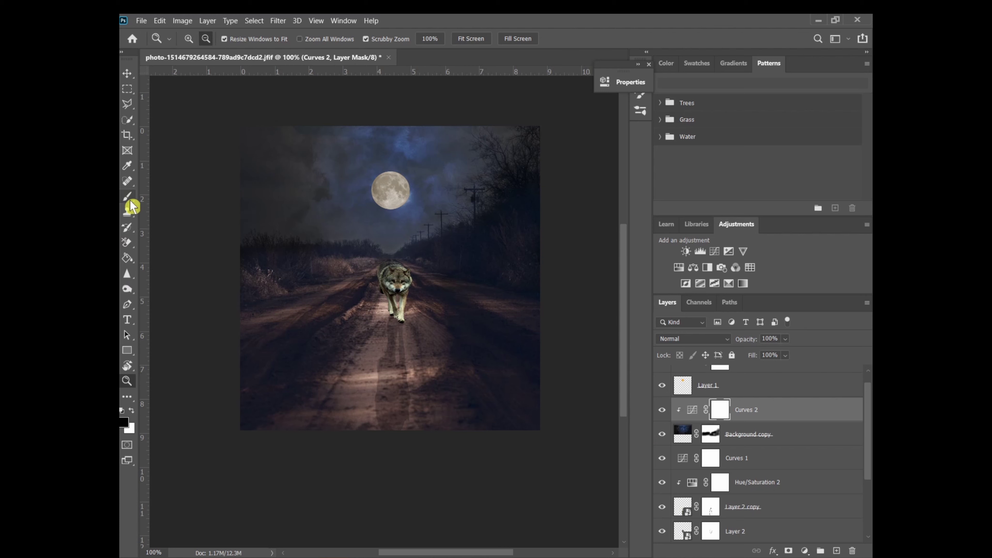
# Crop the composite by moving its bottom edge, commit it, and select Hue/Saturation 1.
pyautogui.click(128, 135)
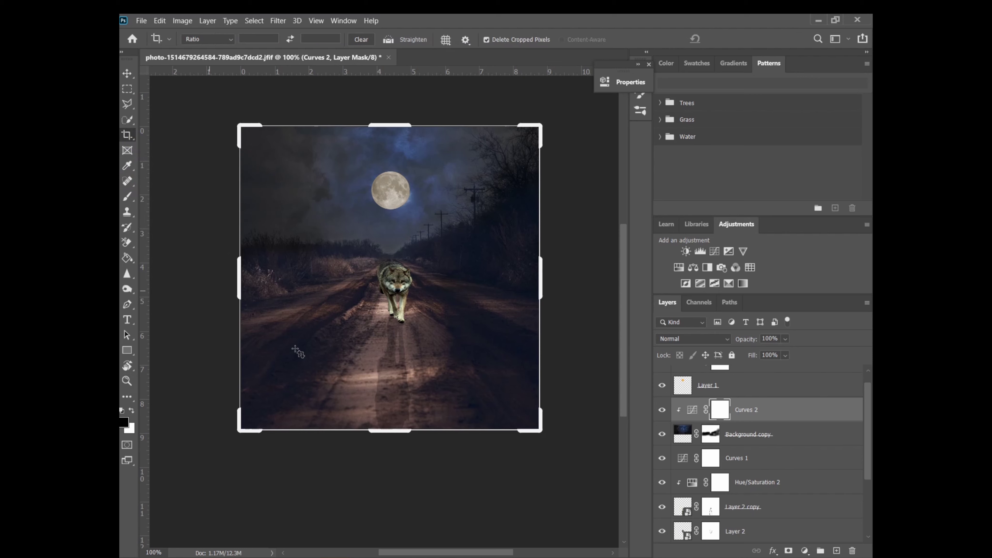
pyautogui.moveTo(393, 431); pyautogui.dragTo(394, 461)
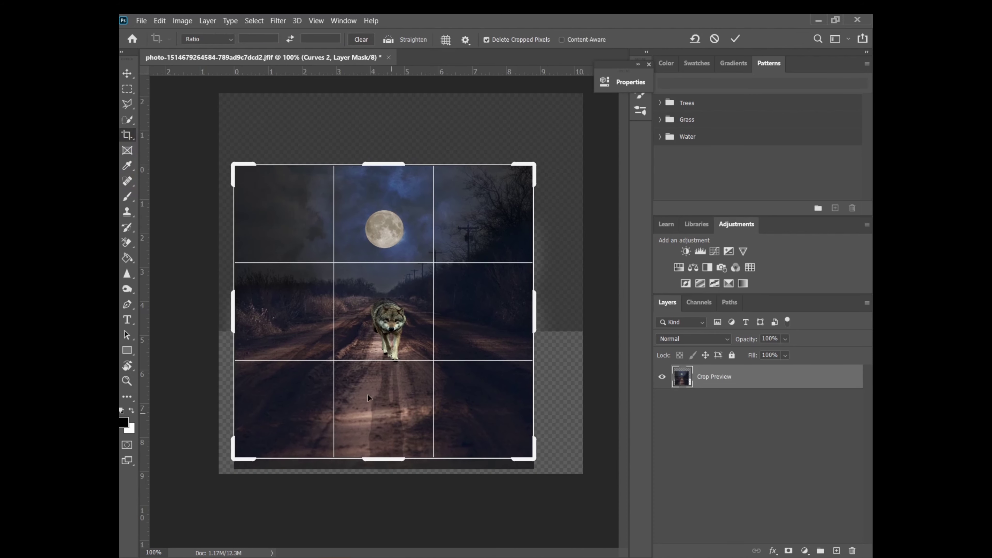
pyautogui.click(736, 39)
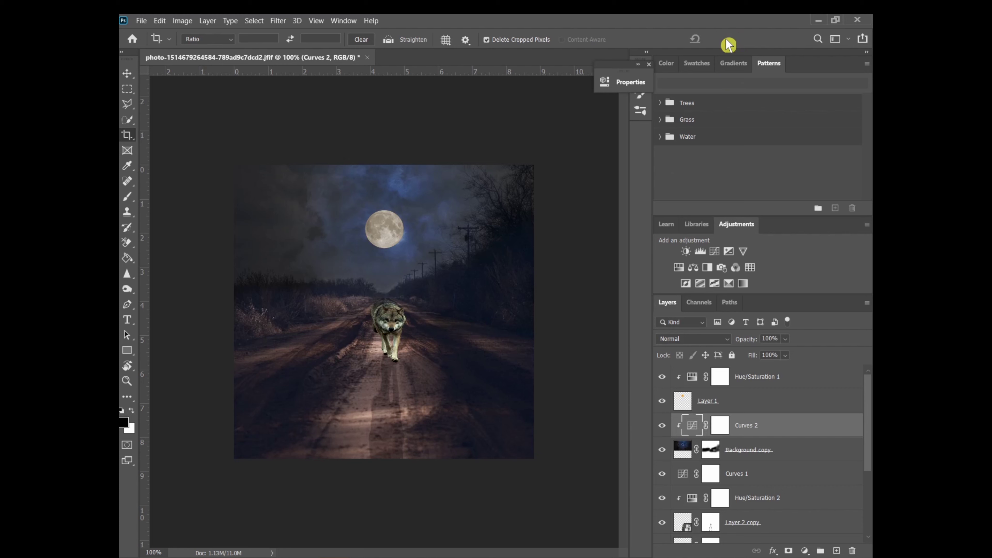
pyautogui.click(762, 383)
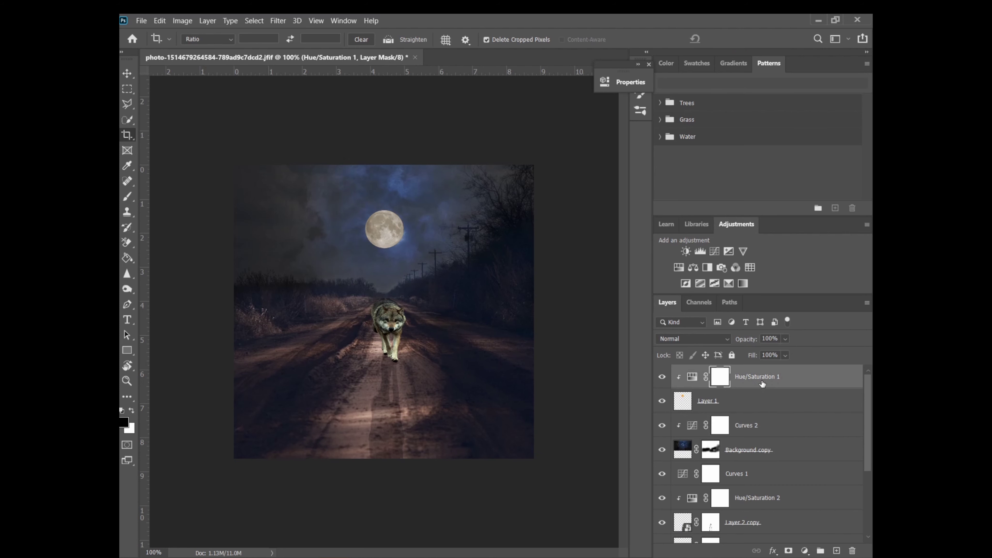
# Stamp all visible layers into a new Layer 4 and apply the High Pass filter to it.
pyautogui.hotkey('ctrl', 'shift', 'alt', 'e')
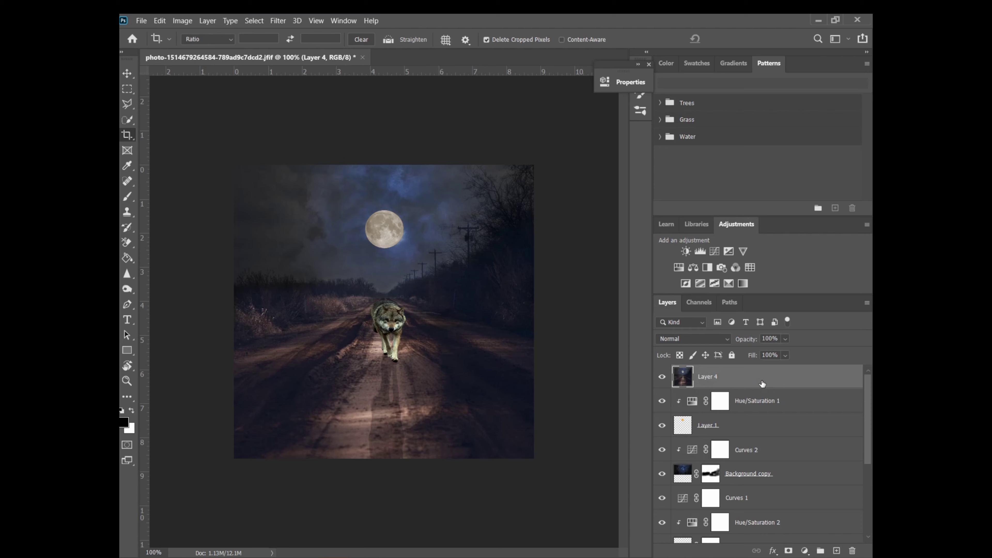
pyautogui.click(277, 21)
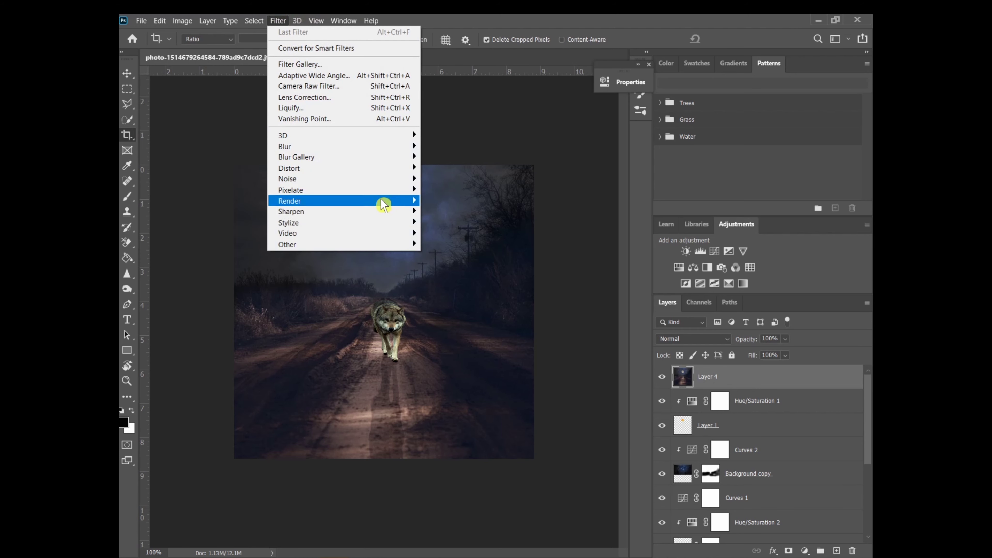
pyautogui.click(465, 254)
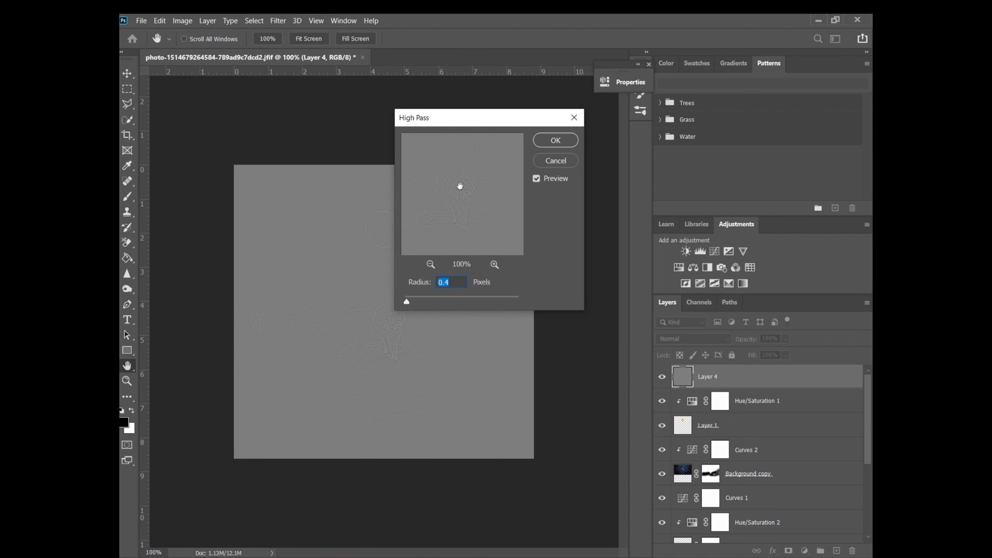
pyautogui.click(459, 191)
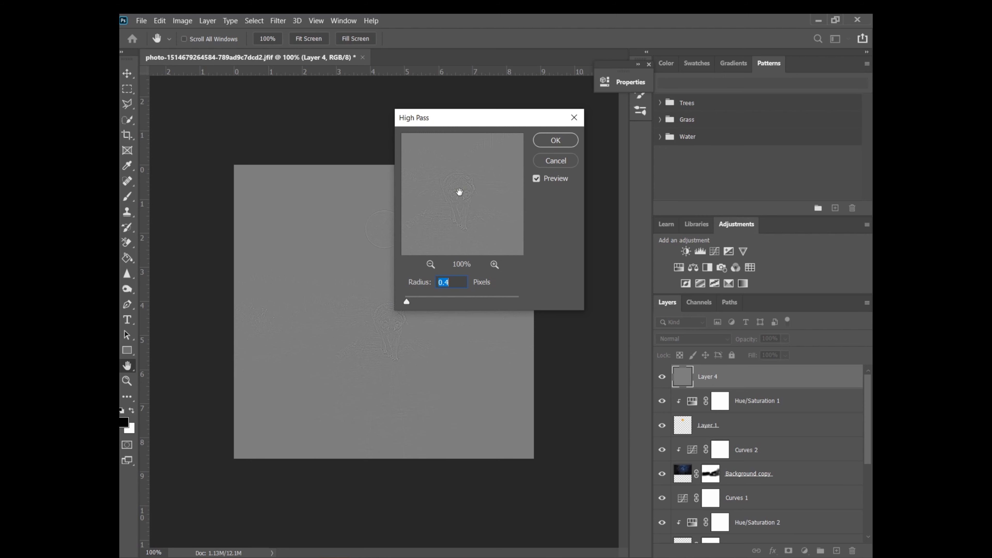
pyautogui.click(561, 142)
pyautogui.press('c')
# Set Layer 4 to Overlay blend mode at 50% opacity.
pyautogui.click(729, 339)
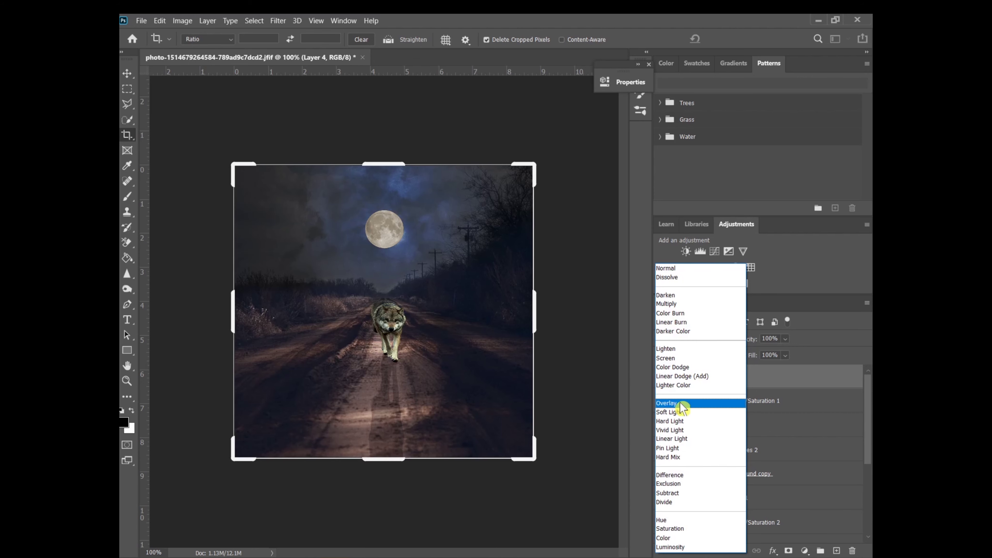
pyautogui.click(681, 405)
pyautogui.click(786, 339)
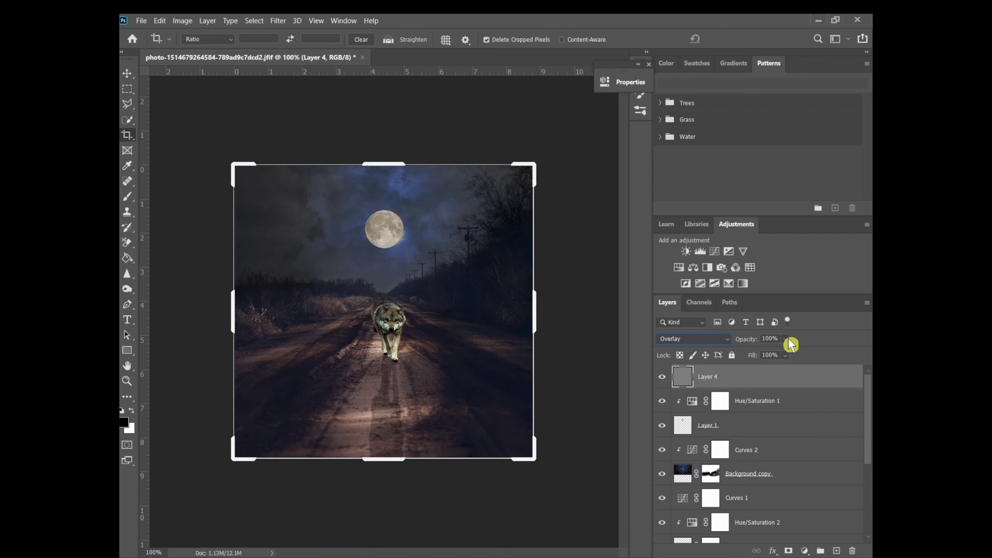
pyautogui.moveTo(799, 355); pyautogui.dragTo(777, 356)
# Zoom in on the wolf and moon to check the sharpening, then back out to 100%.
pyautogui.click(127, 73)
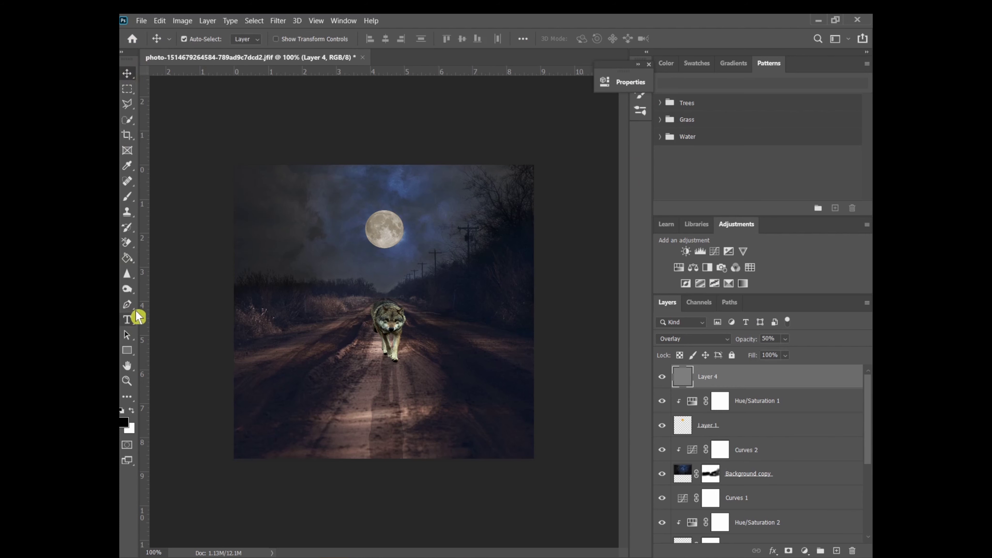
pyautogui.click(127, 320)
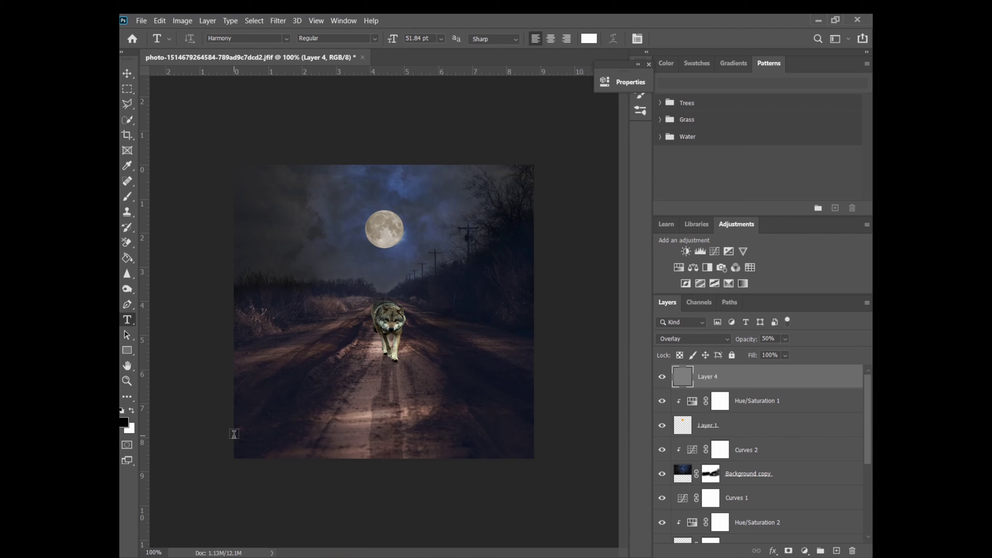
pyautogui.click(128, 380)
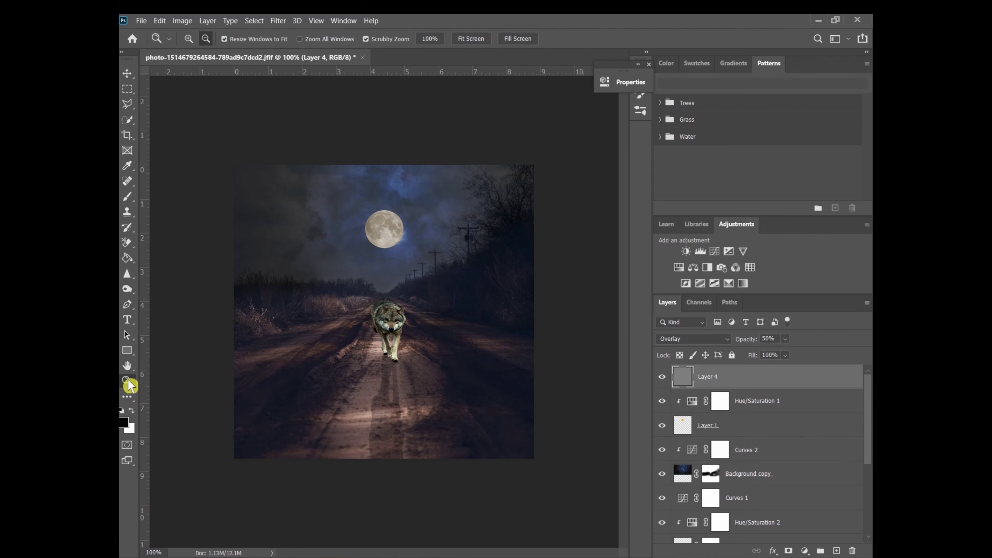
pyautogui.click(329, 257)
pyautogui.click(206, 38)
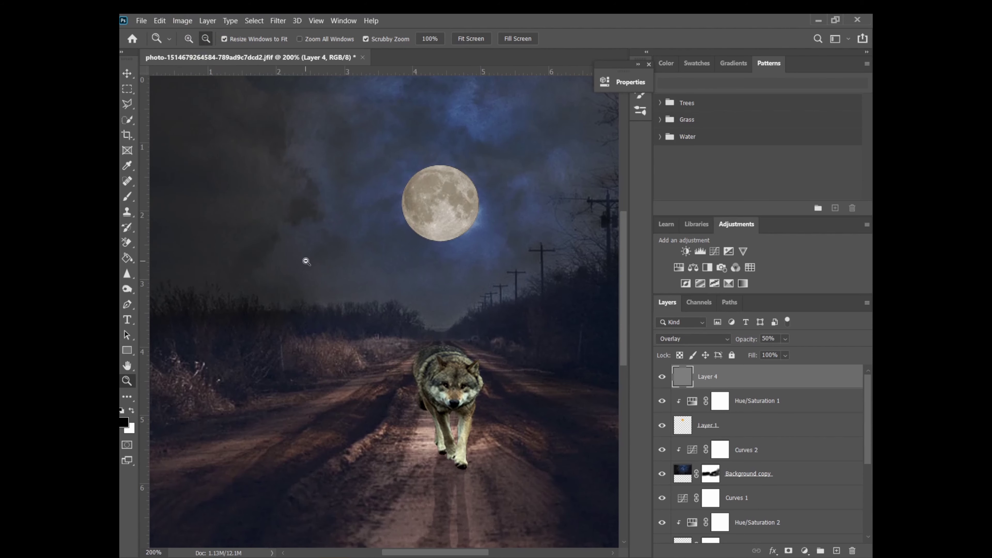
pyautogui.click(307, 262)
pyautogui.moveTo(443, 554); pyautogui.dragTo(458, 554)
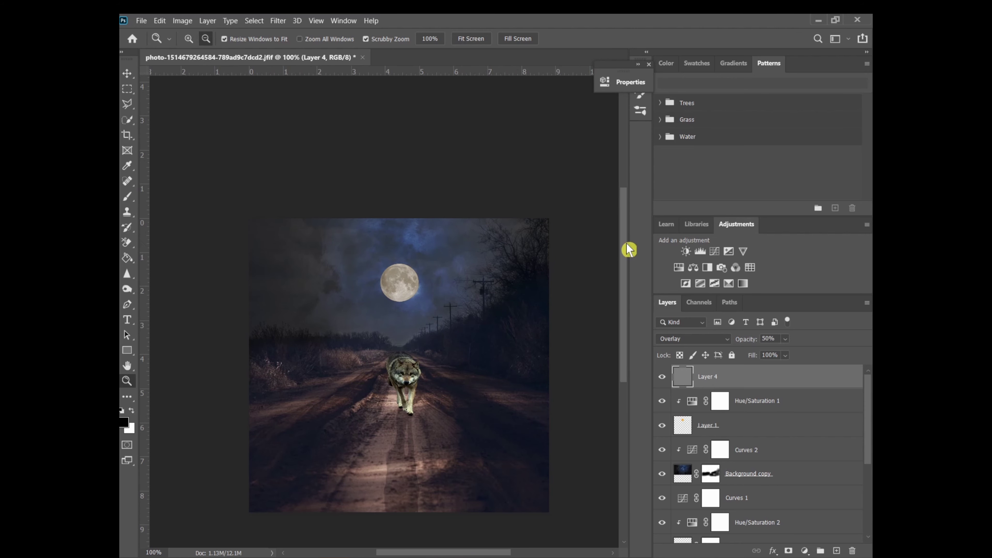
pyautogui.moveTo(626, 243); pyautogui.dragTo(626, 276)
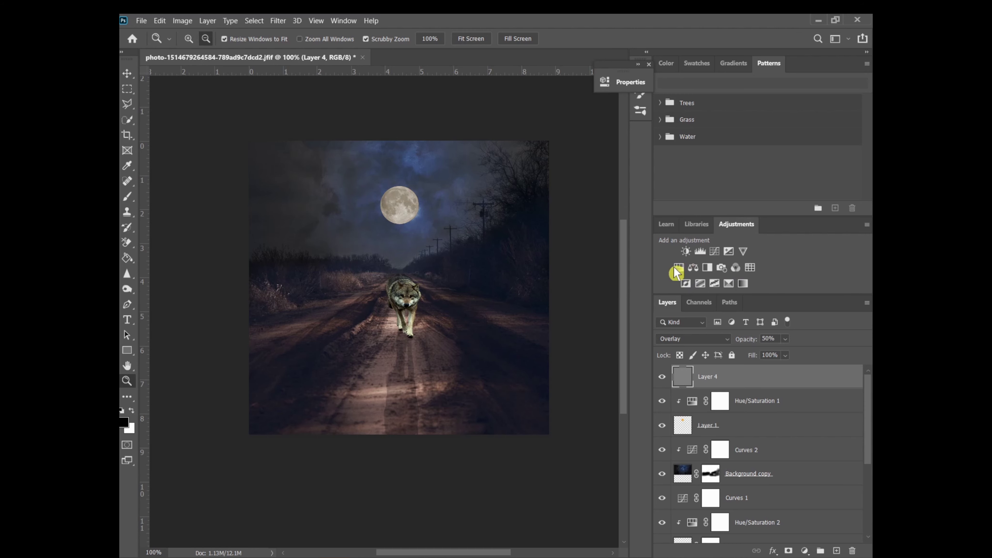
# Add a Curves 3 adjustment, raising the upper curve point and slightly lowering the lower one, then close Properties.
pyautogui.click(715, 252)
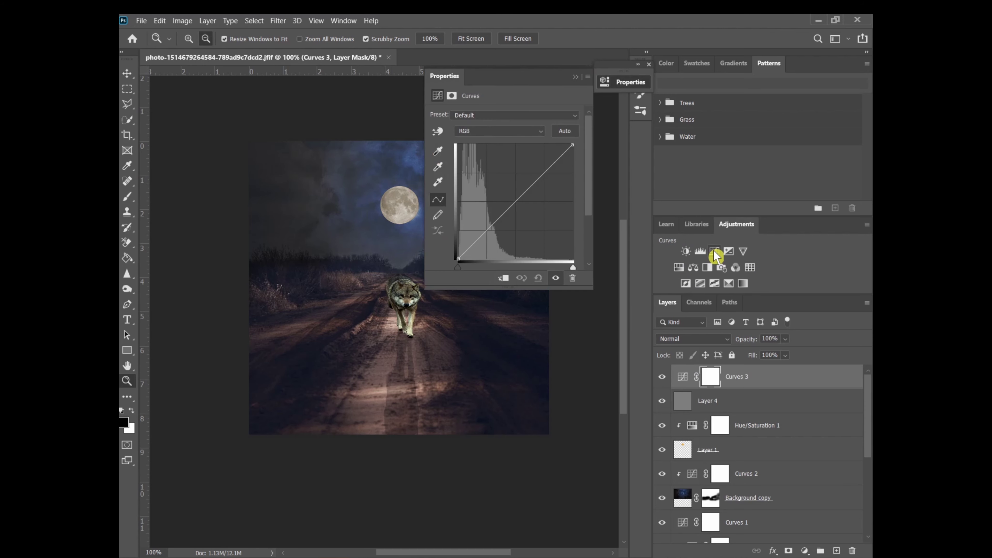
pyautogui.click(485, 231)
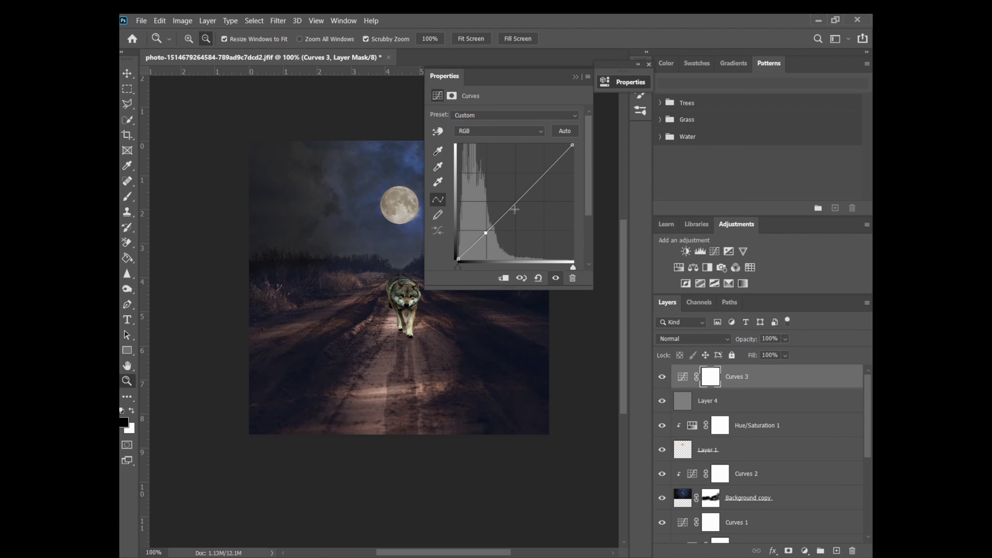
pyautogui.moveTo(511, 207); pyautogui.dragTo(545, 173)
pyautogui.moveTo(488, 233); pyautogui.dragTo(489, 234)
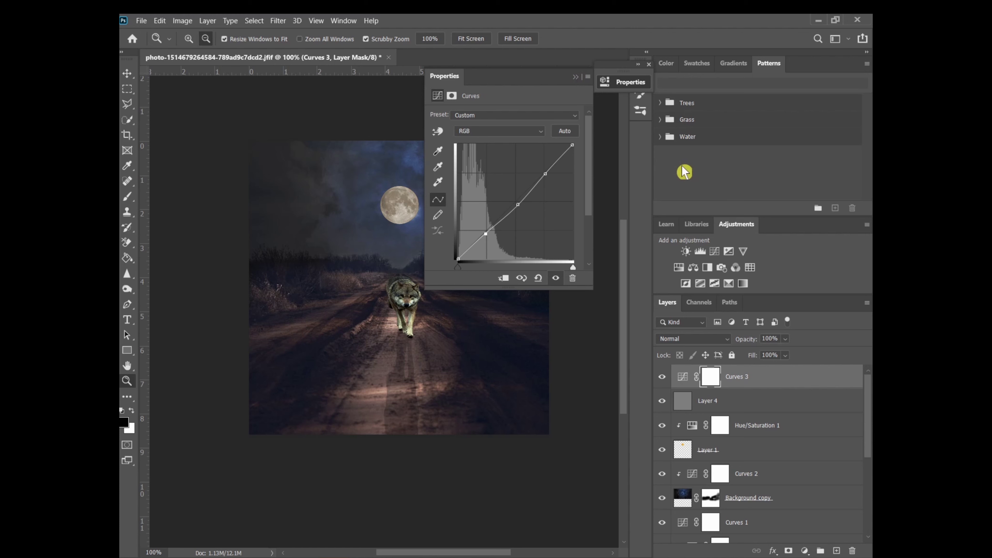
pyautogui.rightClick(578, 83)
pyautogui.click(582, 84)
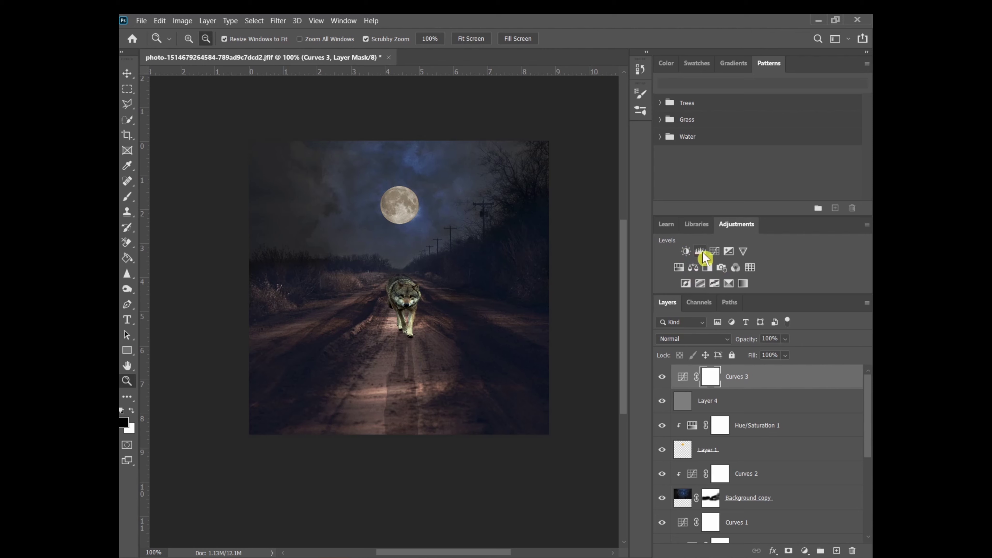
# Add a Brightness/Contrast 1 adjustment at Brightness 5 and Contrast 1, then close its Properties.
pyautogui.click(684, 251)
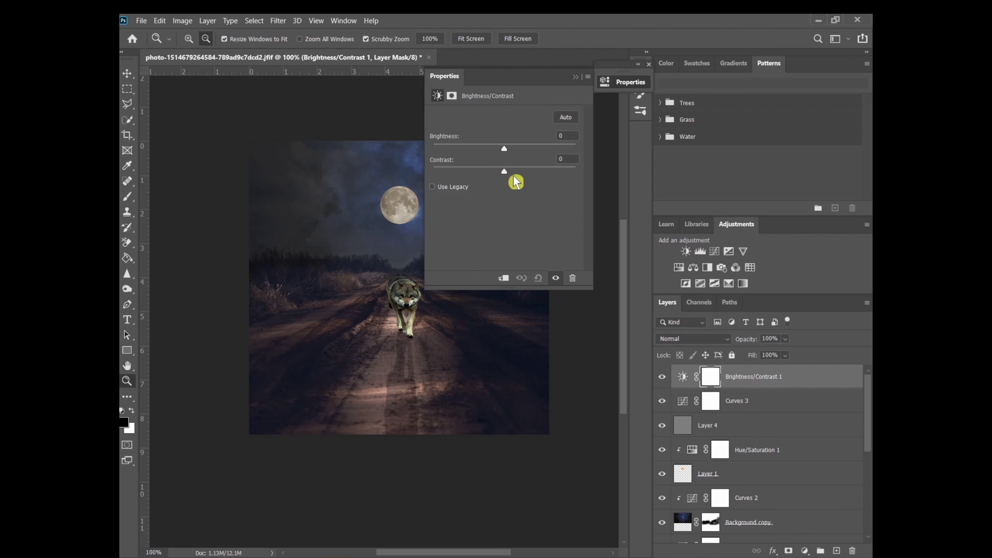
pyautogui.moveTo(503, 172)
pyautogui.mouseDown()
pyautogui.moveTo(489, 172)
pyautogui.moveTo(510, 176)
pyautogui.moveTo(512, 147)
pyautogui.mouseUp()
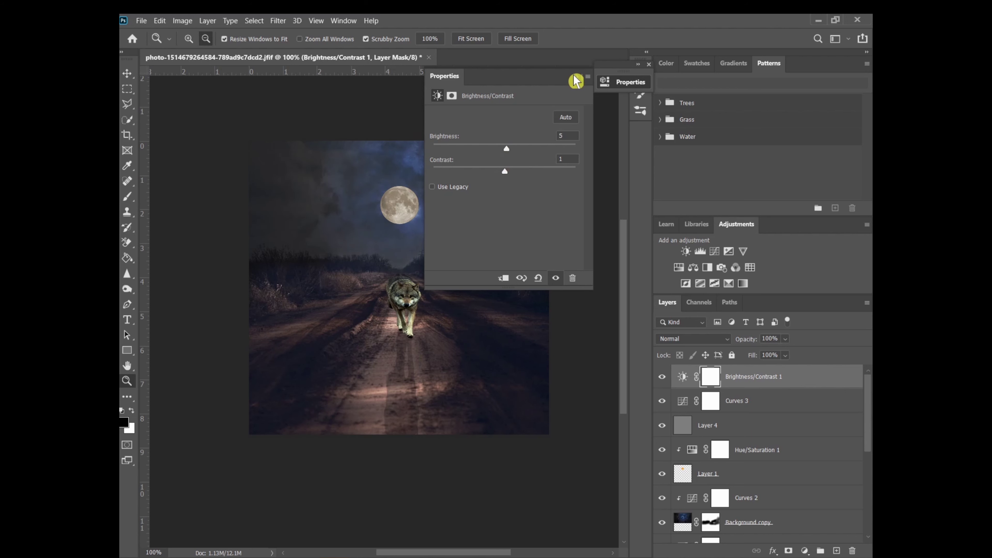
pyautogui.rightClick(543, 82)
pyautogui.click(568, 91)
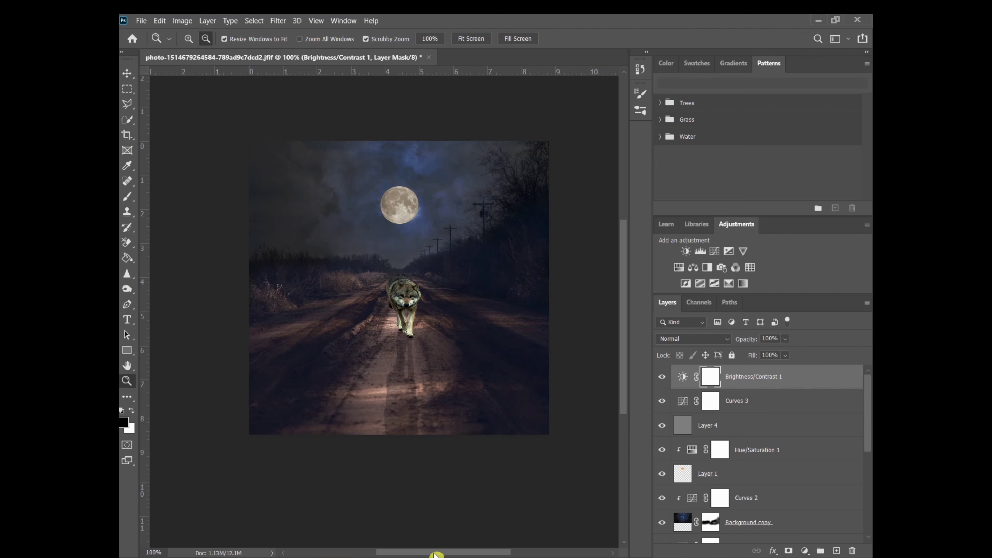
pyautogui.moveTo(437, 553); pyautogui.dragTo(447, 552)
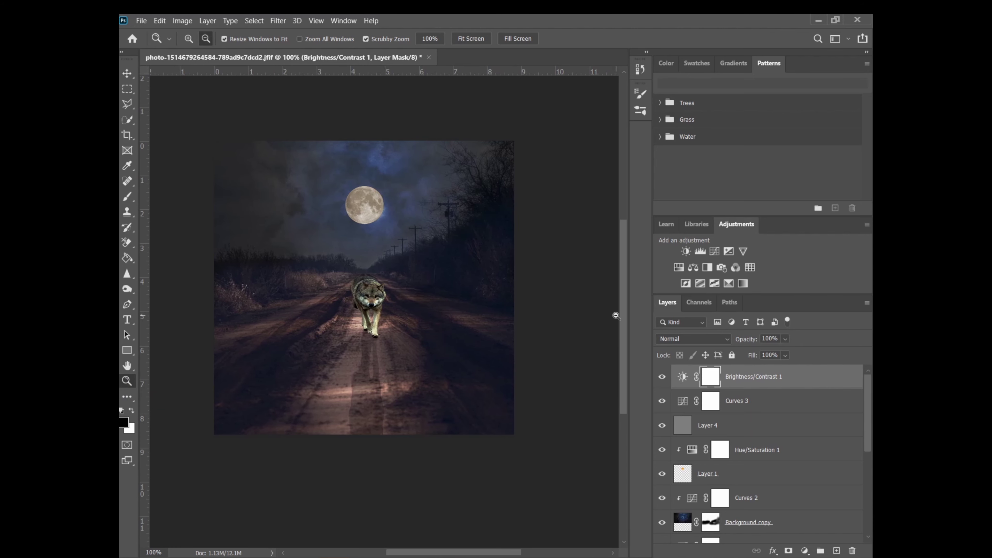
pyautogui.moveTo(617, 315); pyautogui.dragTo(630, 344)
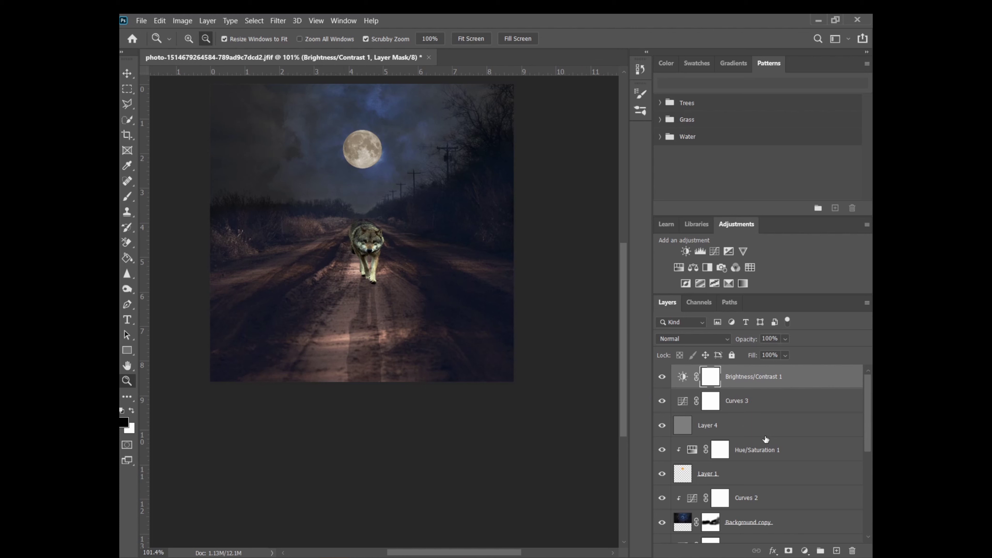
# Scroll down the Layers panel and rename Layer 3 to 'Burn'.
pyautogui.scroll(-2, 766, 440)
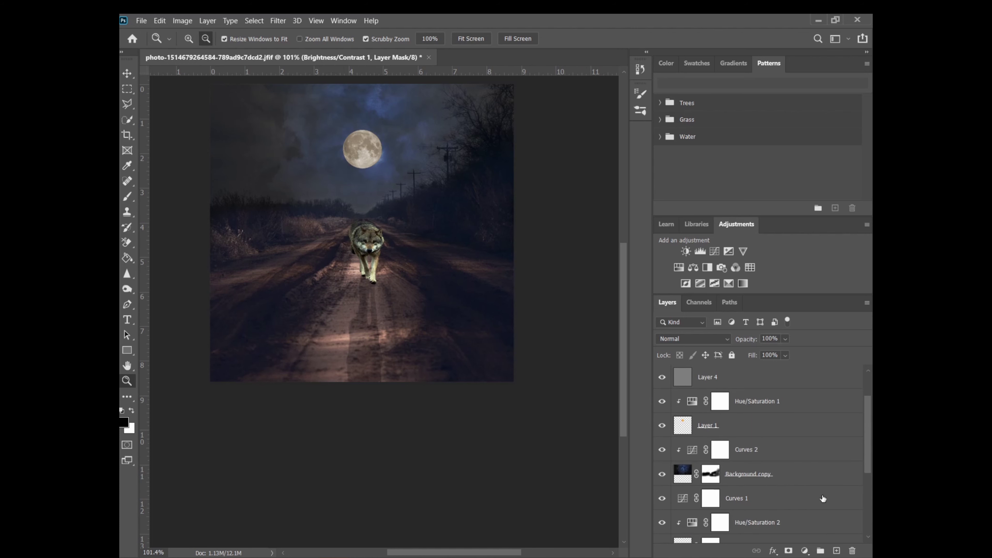
pyautogui.scroll(-1, 822, 499)
pyautogui.scroll(-1, 823, 498)
pyautogui.scroll(-1, 823, 499)
pyautogui.scroll(-2, 823, 499)
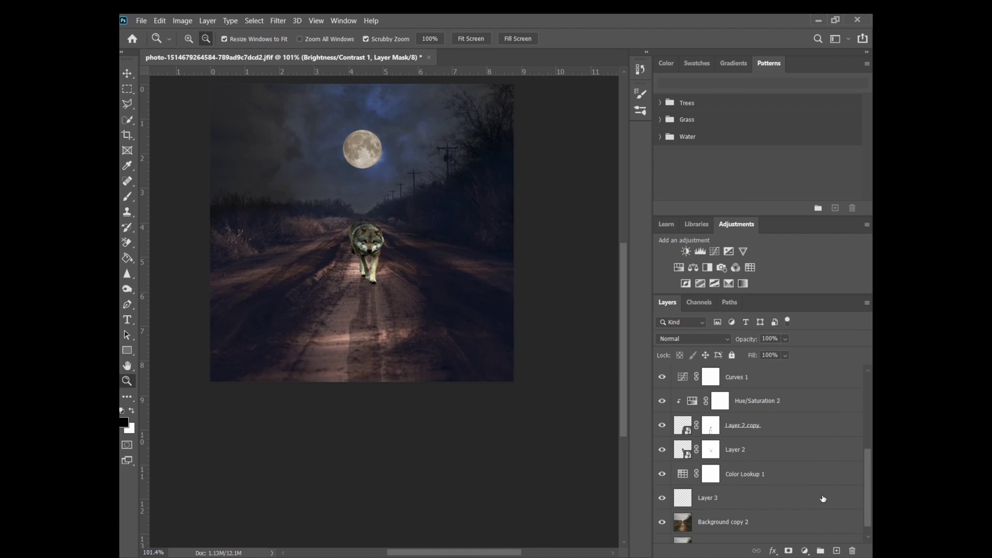
pyautogui.scroll(-1, 823, 499)
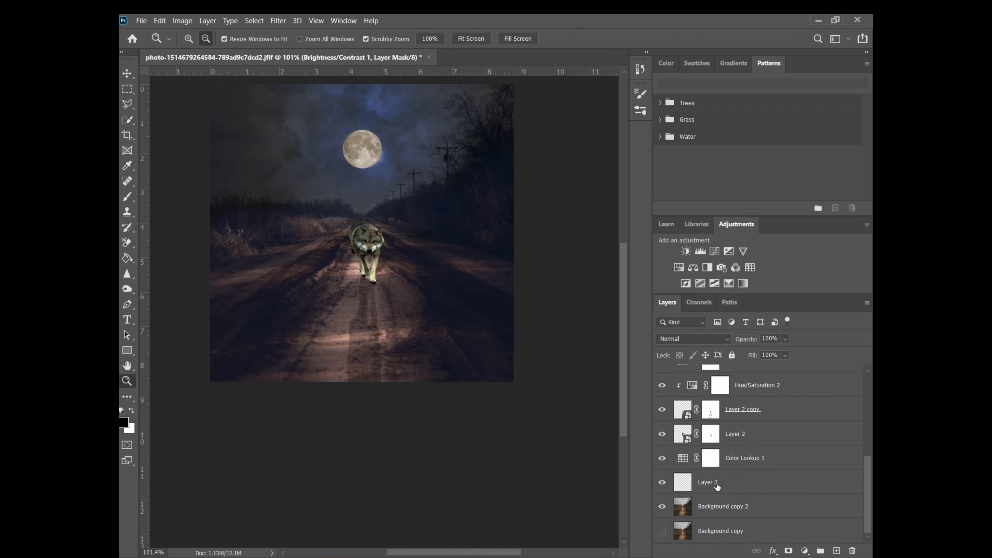
pyautogui.doubleClick(717, 483)
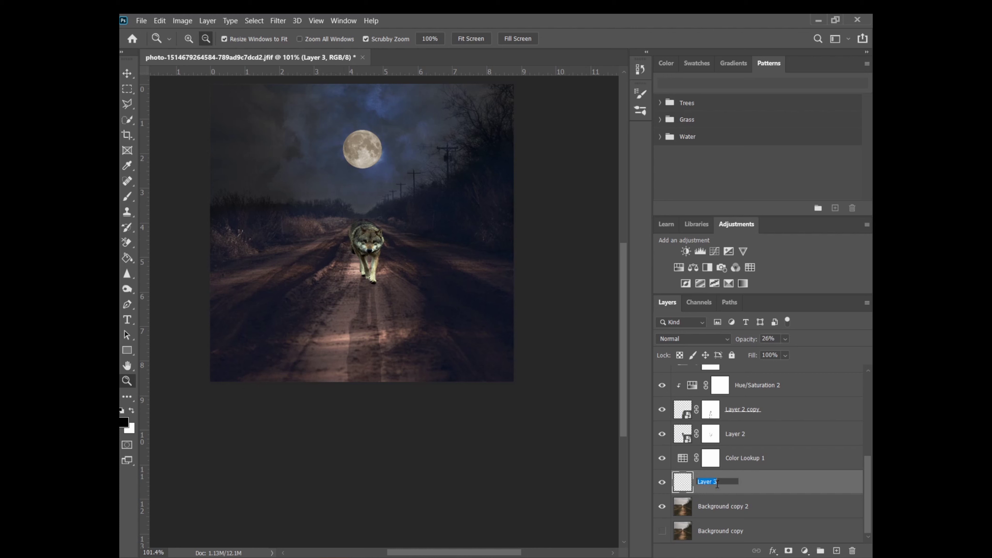
pyautogui.write('B')
pyautogui.click(747, 462)
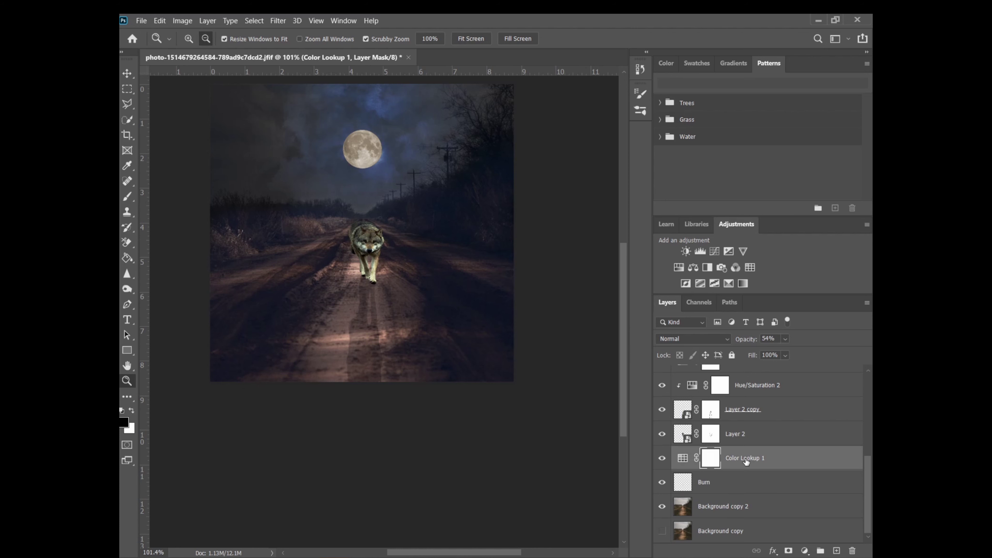
# Rename Color Lookup 1 to 'colour filter', Layer 2 to 'wolf', and Layer 2 copy to 'wolf shadow'.
pyautogui.doubleClick(747, 461)
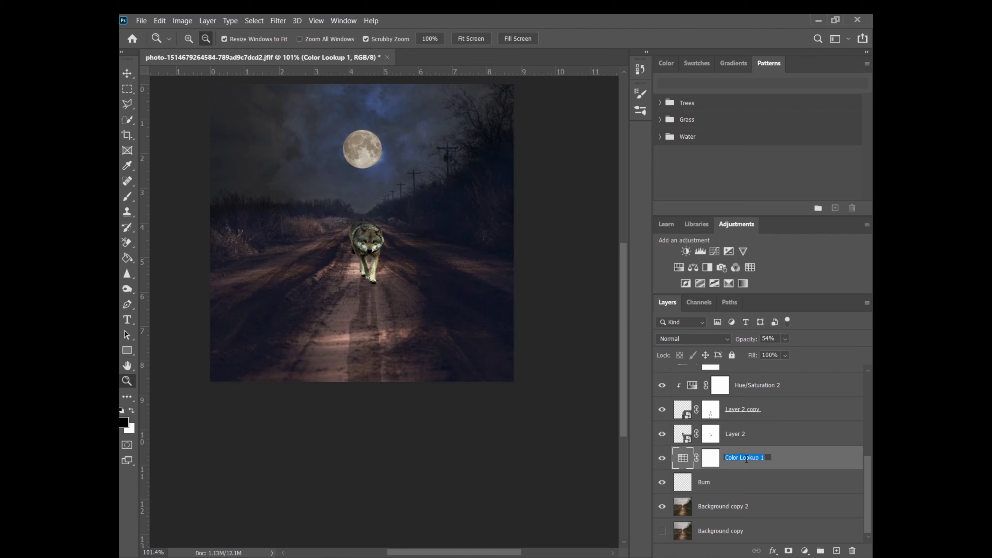
pyautogui.write('colour filter')
pyautogui.doubleClick(742, 435)
pyautogui.write('wolf')
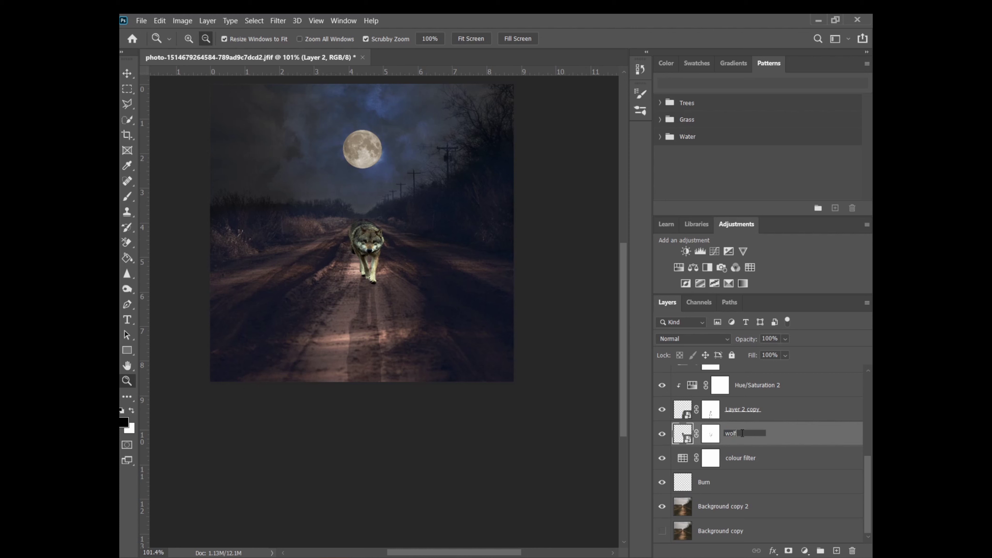
pyautogui.click(765, 415)
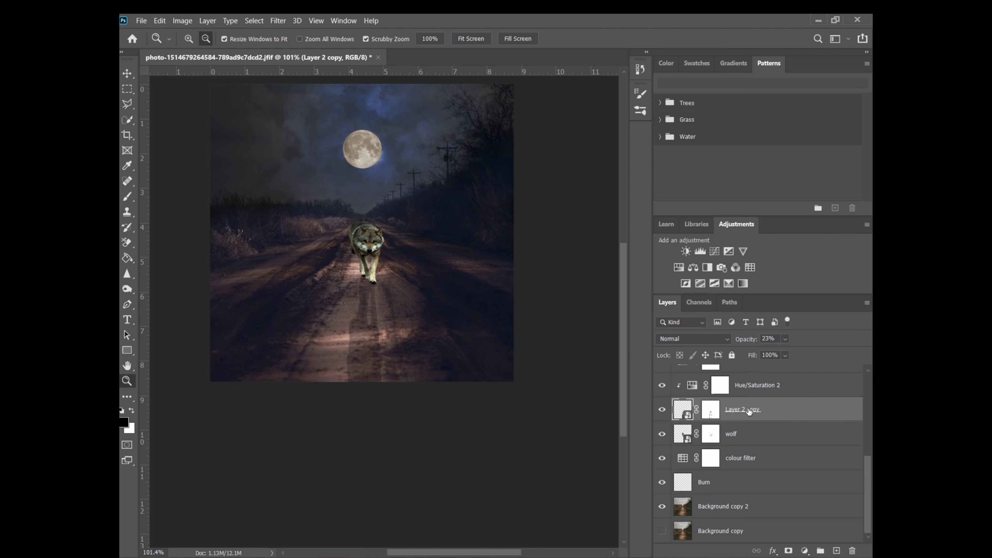
pyautogui.doubleClick(745, 410)
pyautogui.write('wolf shadow')
# Confirm the 'wolf shadow' name and rename Background copy to 'Sky'.
pyautogui.click(869, 488)
pyautogui.moveTo(869, 488); pyautogui.dragTo(869, 416)
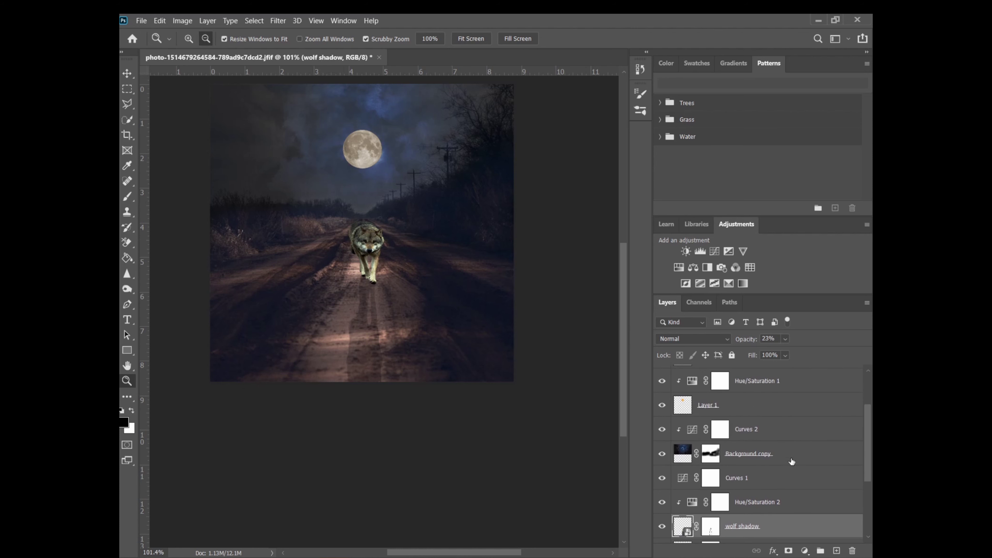
pyautogui.doubleClick(762, 456)
pyautogui.write('Sky')
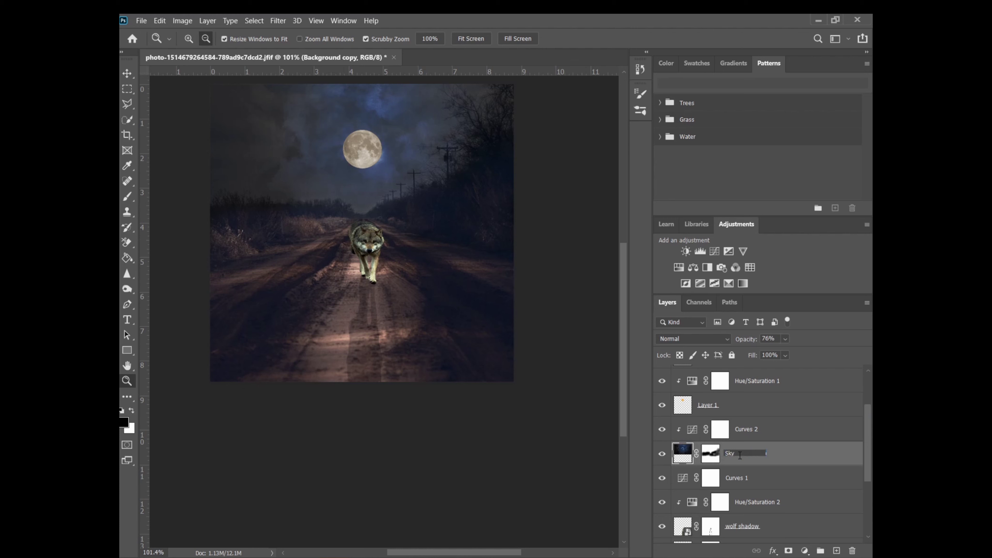
pyautogui.click(752, 433)
# Rename Curves 2 to 'Sky Tone', Layer 1 to 'Moon', and Hue/Saturation 1 to 'Moon Colour'.
pyautogui.doubleClick(753, 430)
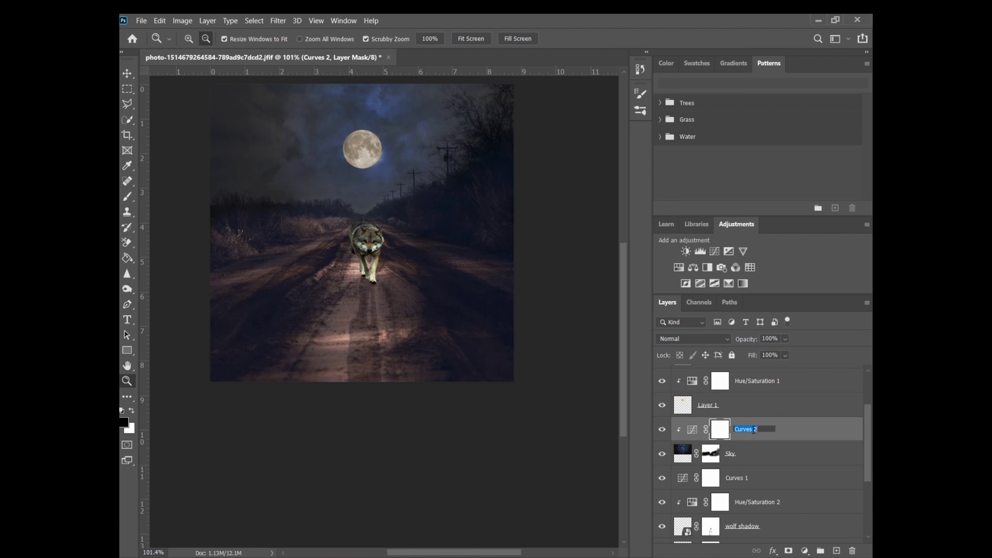
pyautogui.write('Sky Ton')
pyautogui.write('e')
pyautogui.doubleClick(714, 406)
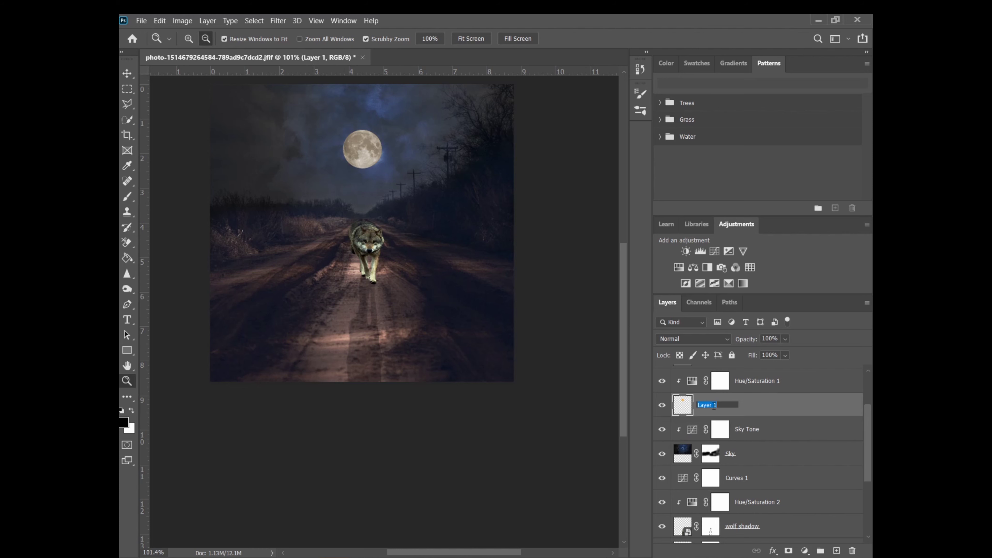
pyautogui.write('Moon')
pyautogui.doubleClick(760, 381)
pyautogui.write('M')
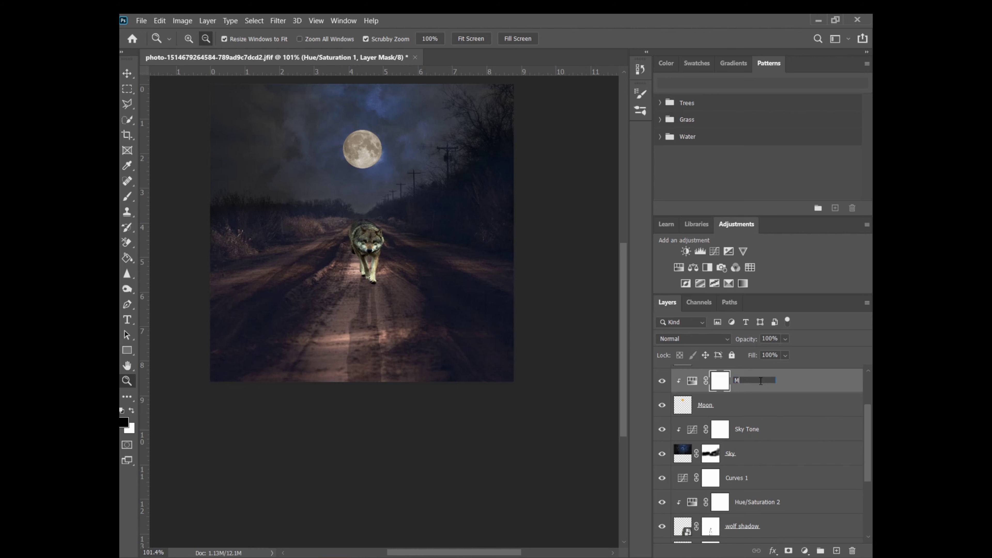
pyautogui.write('oon Colour')
pyautogui.press('Return')
# Scroll up the Layers panel and rename Layer 4 to 'Sharpen'.
pyautogui.scroll(3, 869, 422)
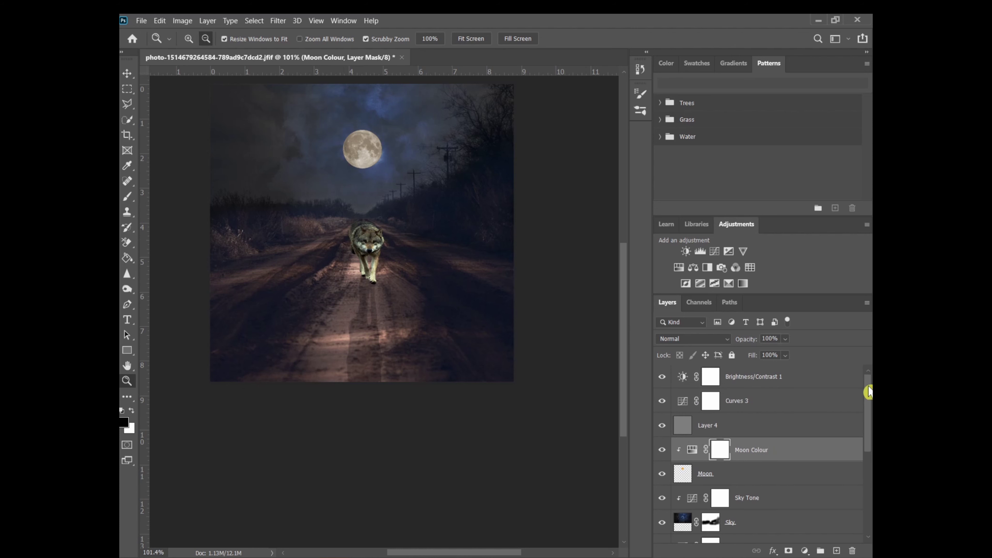
pyautogui.doubleClick(708, 425)
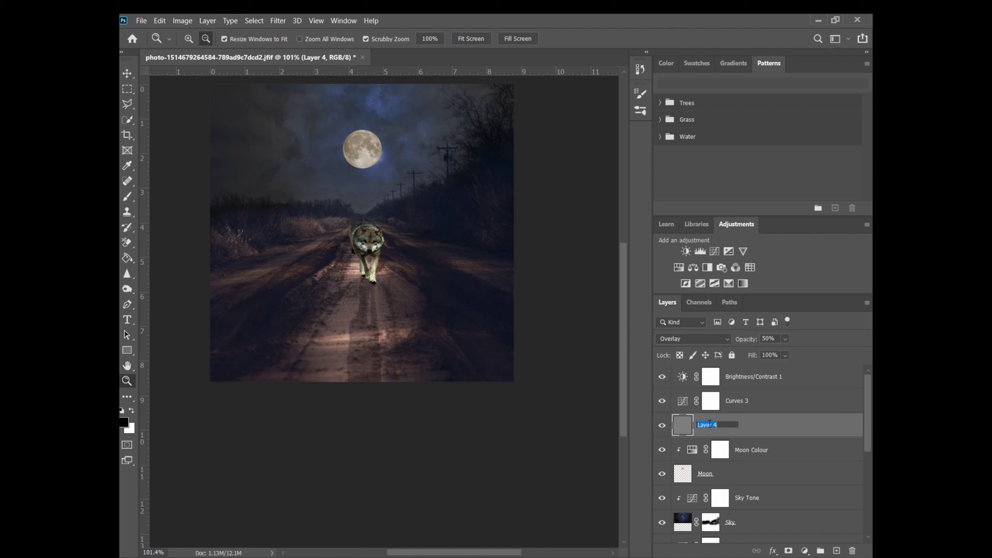
pyautogui.write('Sharpen')
# Add the photographer's signature as a text layer, moved near the image's bottom-left corner.
pyautogui.click(832, 382)
pyautogui.click(127, 319)
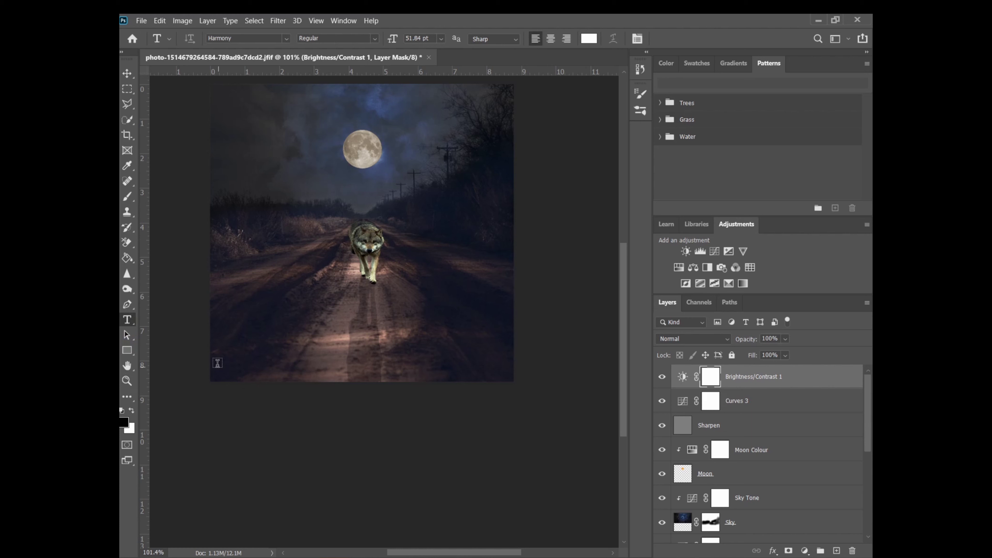
pyautogui.click(234, 354)
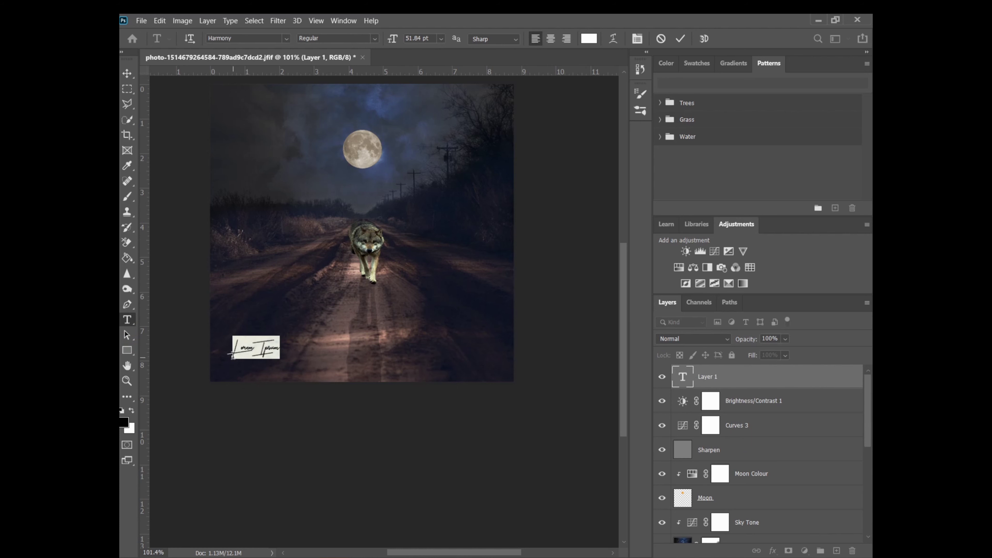
pyautogui.write('Ger McGuinness Photography')
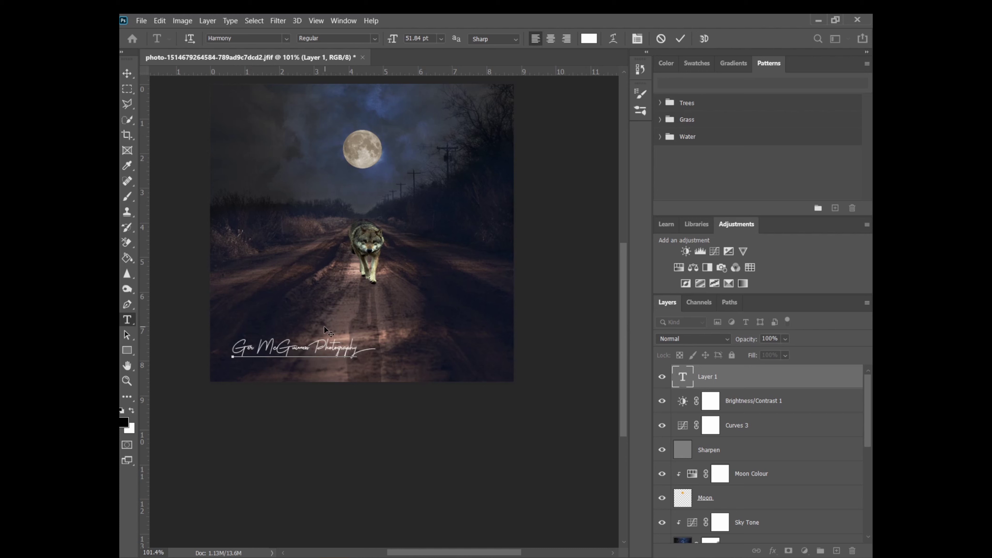
pyautogui.moveTo(324, 326); pyautogui.dragTo(306, 345)
pyautogui.click(681, 38)
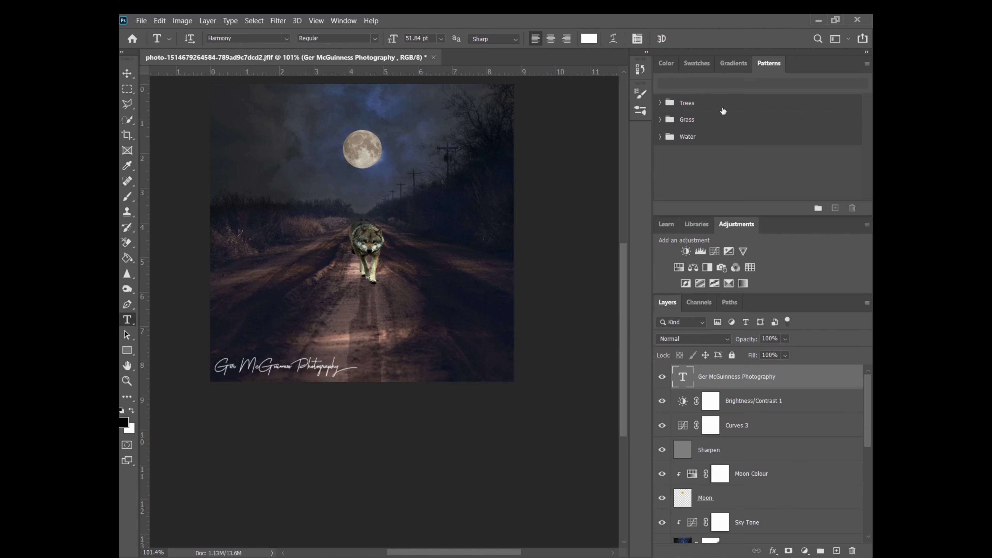
# Fade the signature text layer to 8% opacity and rename it 'watermark'.
pyautogui.click(787, 339)
pyautogui.moveTo(797, 352); pyautogui.dragTo(758, 359)
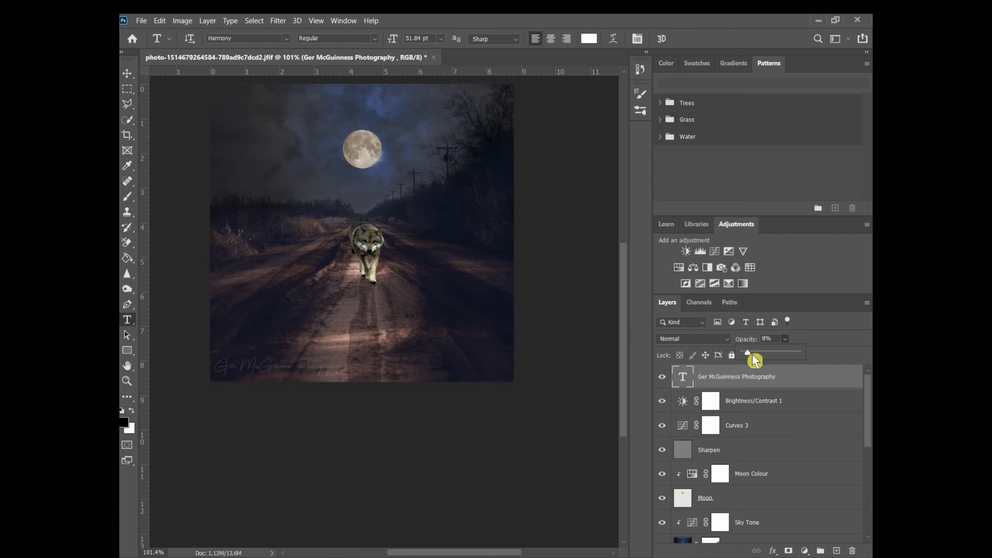
pyautogui.click(755, 378)
pyautogui.doubleClick(756, 378)
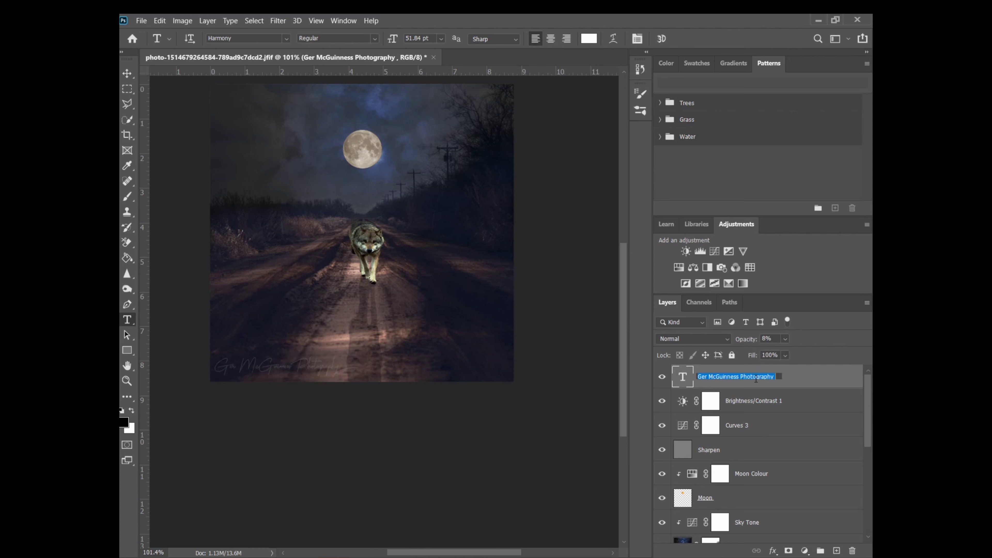
pyautogui.write('watermark')
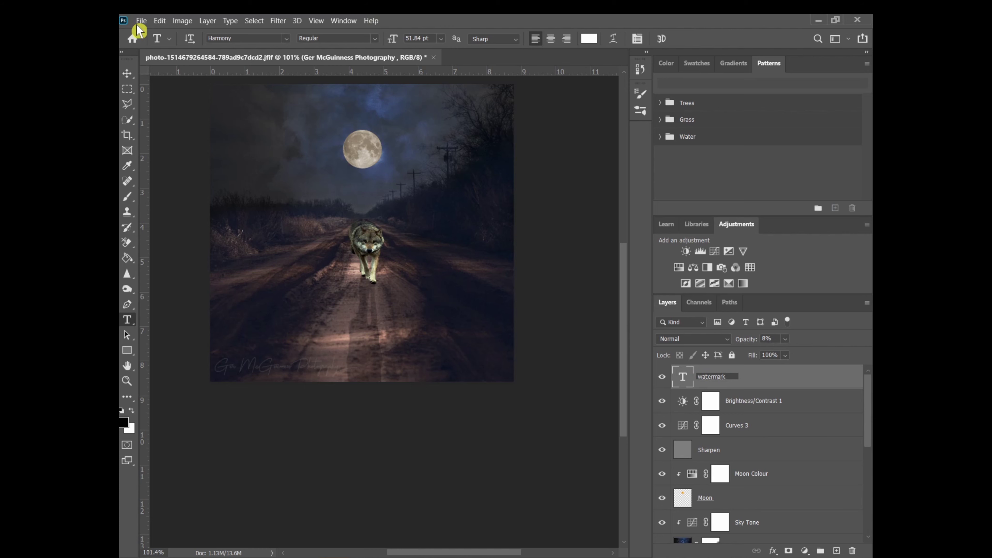
pyautogui.press('Return')
# Resample the image to 300 pixels/inch, enlarging it to 2642 × 2588 px.
pyautogui.click(183, 21)
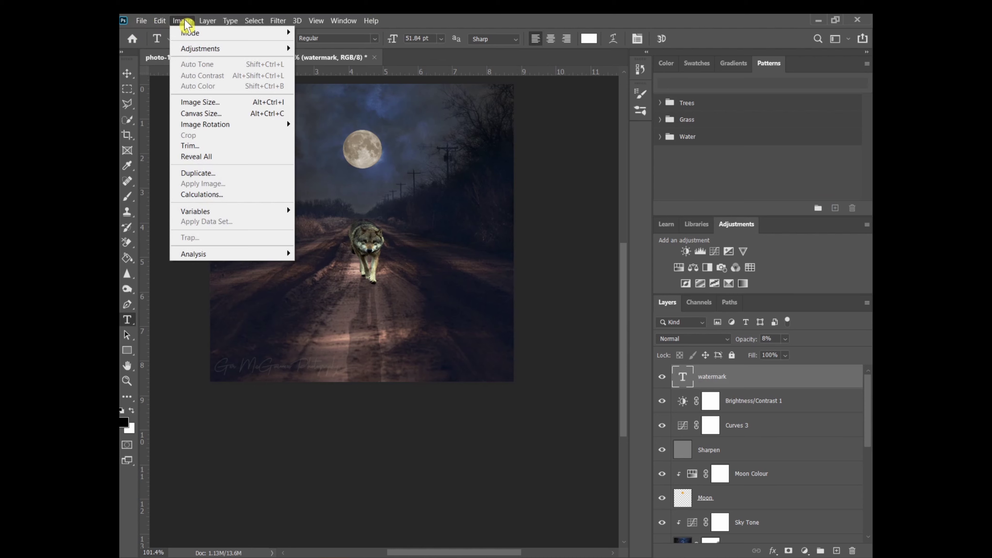
pyautogui.click(216, 102)
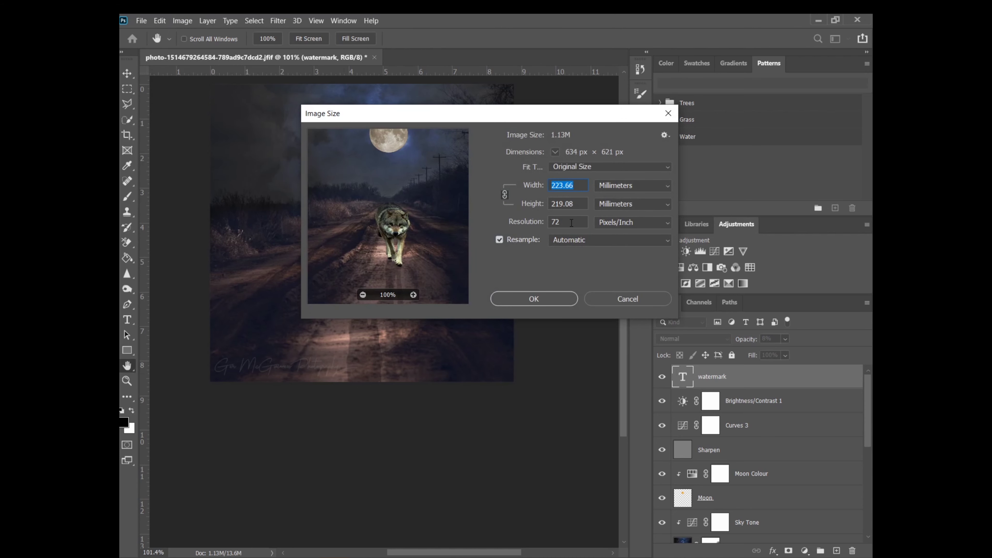
pyautogui.doubleClick(562, 222)
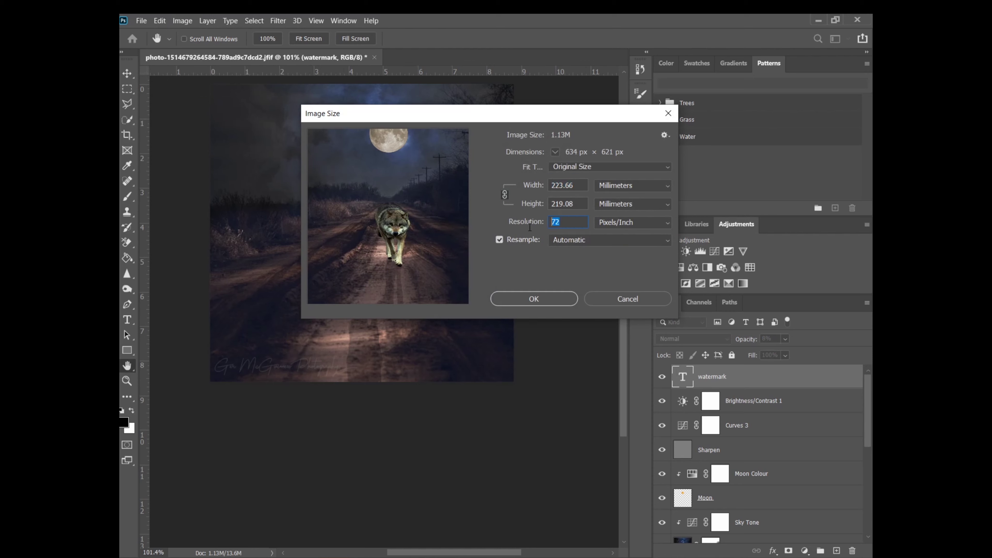
pyautogui.write('300')
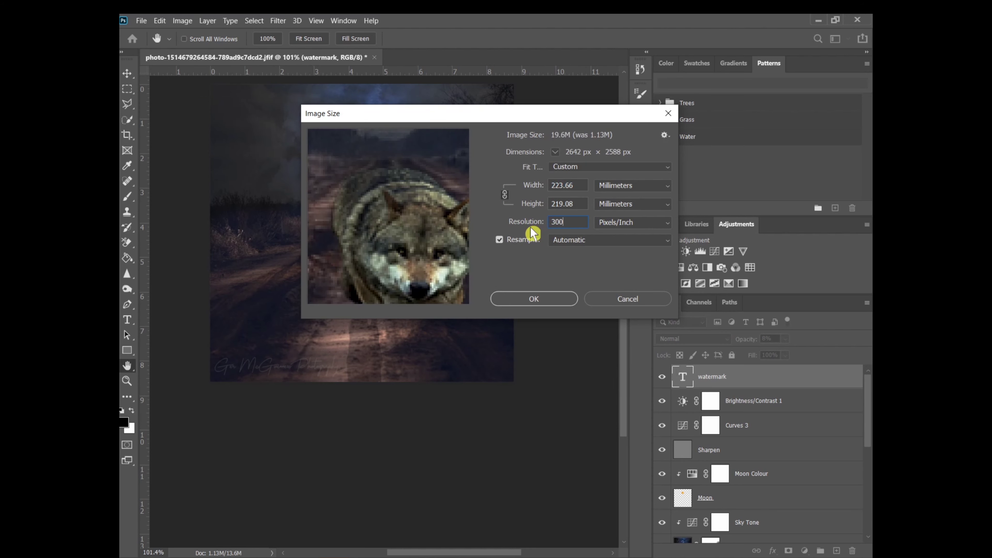
pyautogui.click(530, 299)
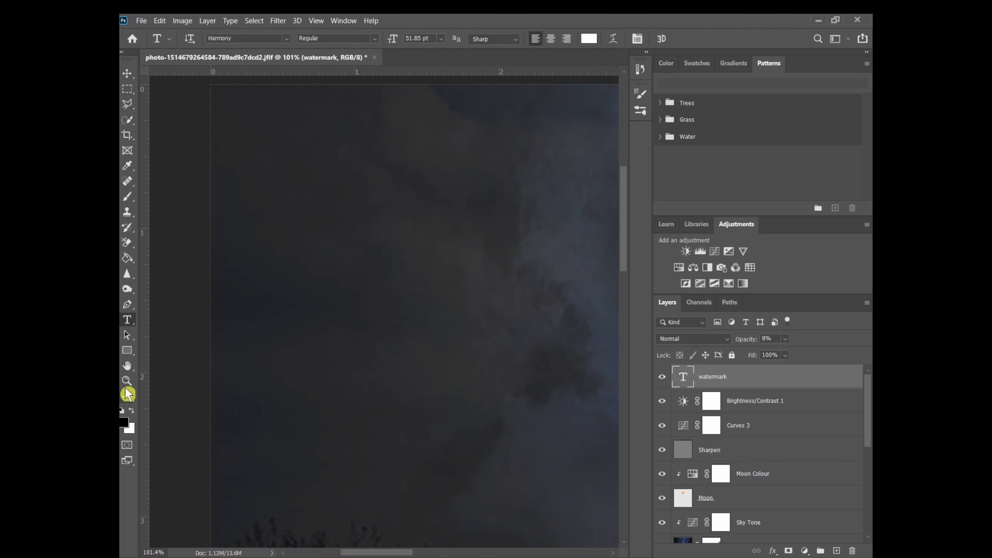
# Zoom out to 25% to view the whole enlarged composite.
pyautogui.click(129, 383)
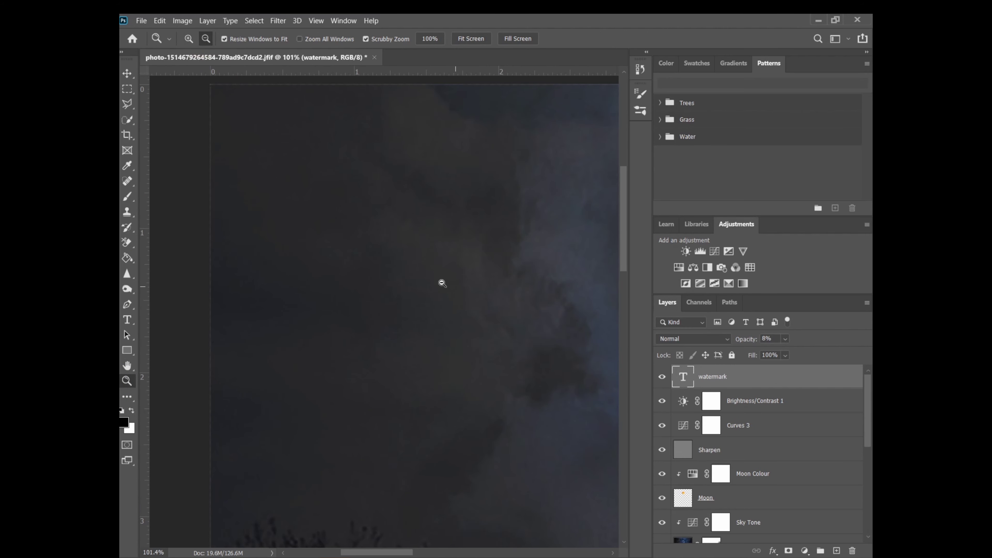
pyautogui.click(443, 283)
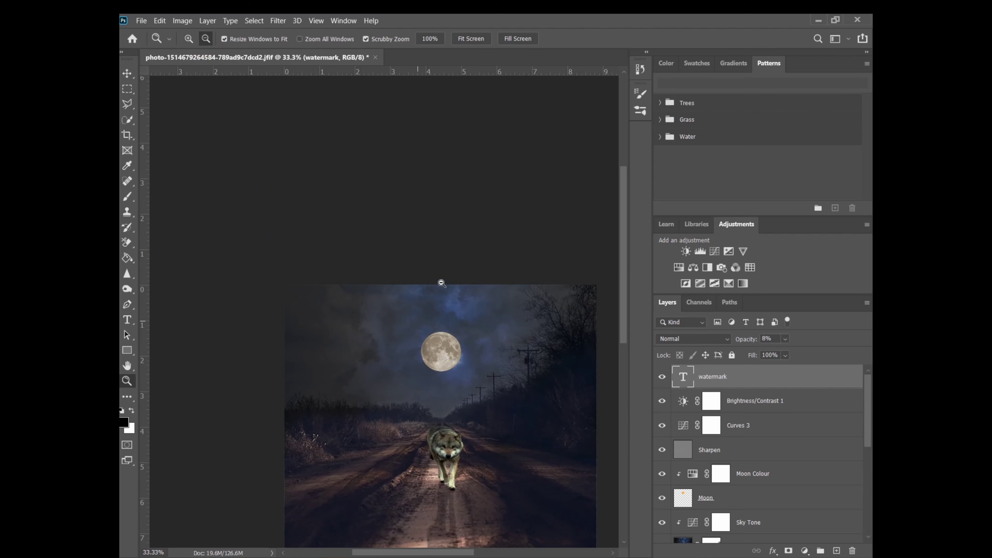
pyautogui.moveTo(602, 282); pyautogui.dragTo(622, 225)
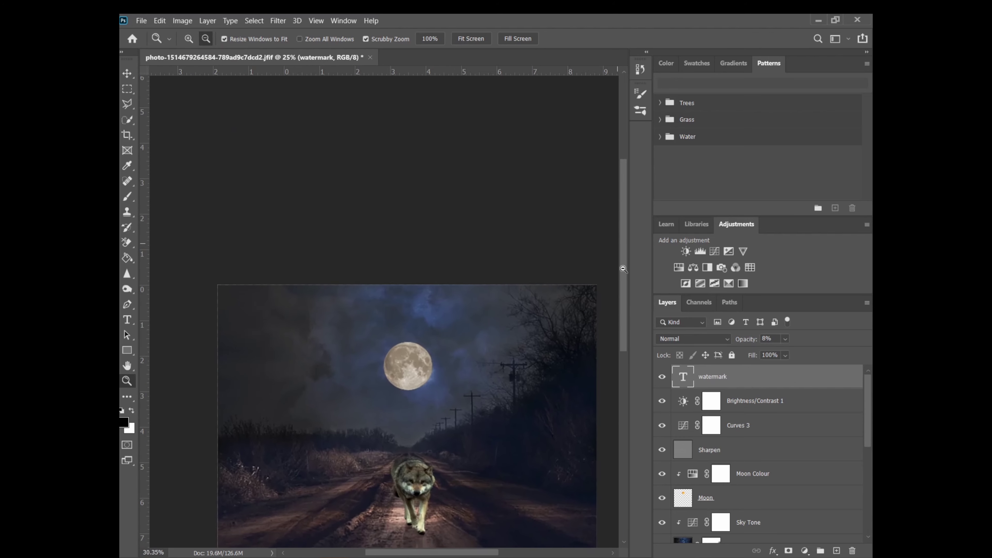
pyautogui.click(618, 248)
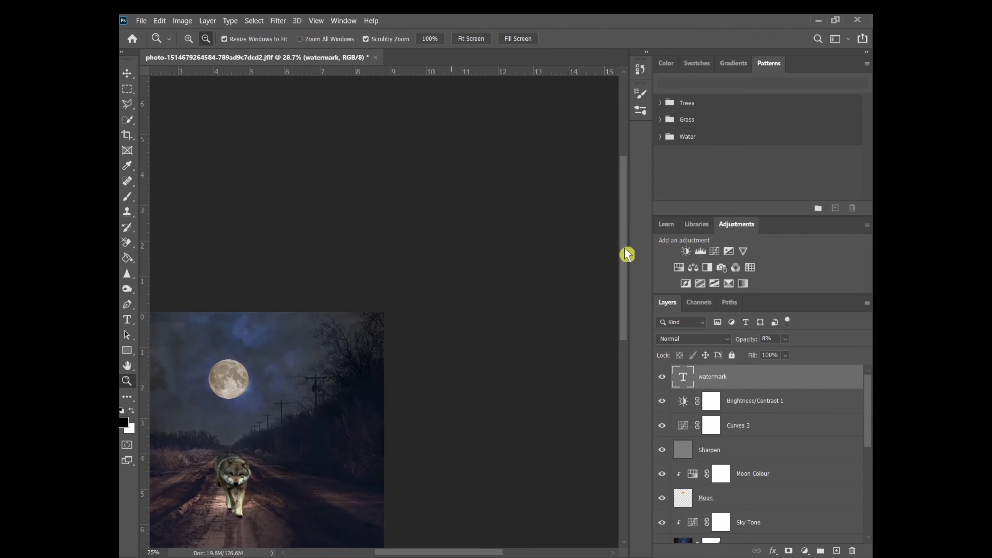
pyautogui.moveTo(624, 244); pyautogui.dragTo(630, 460)
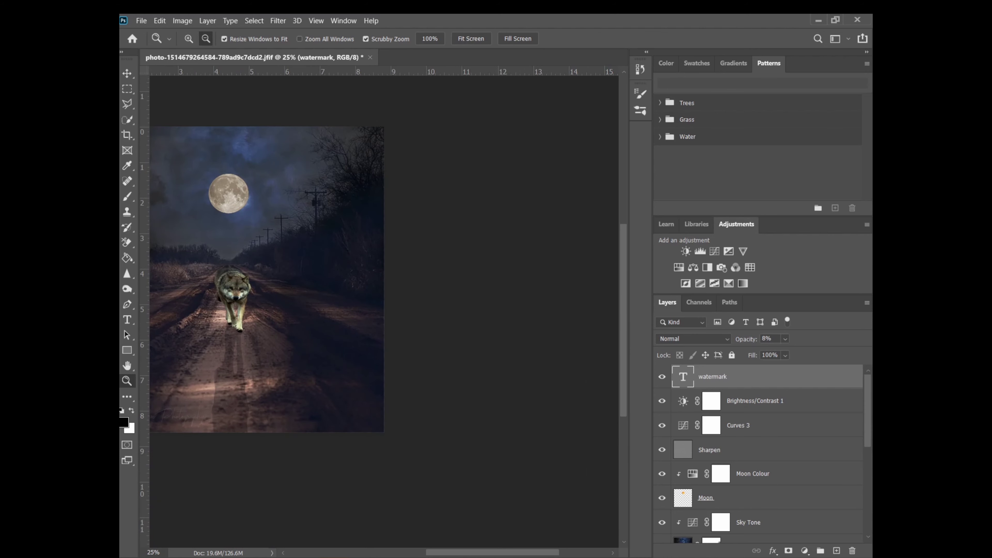
pyautogui.moveTo(524, 552); pyautogui.dragTo(478, 553)
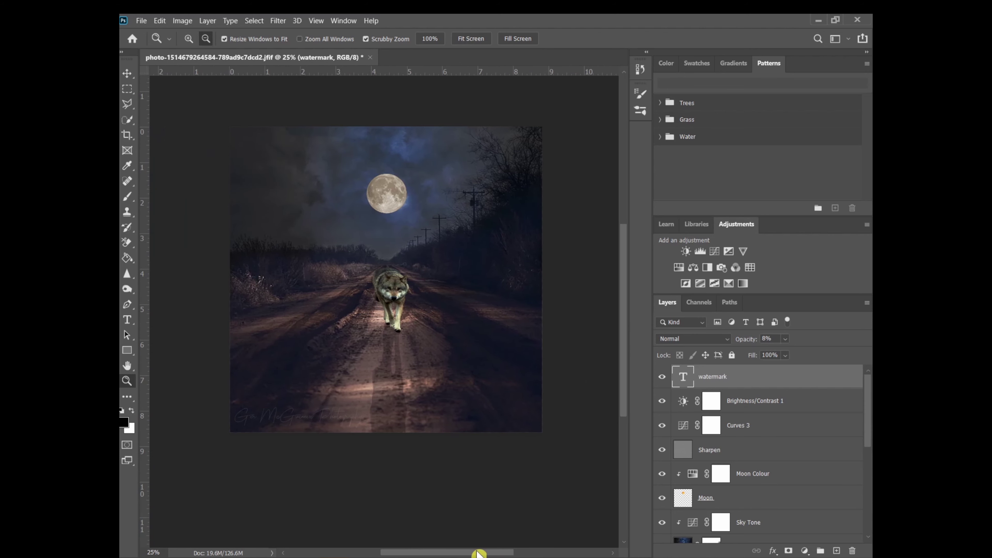
pyautogui.click(141, 20)
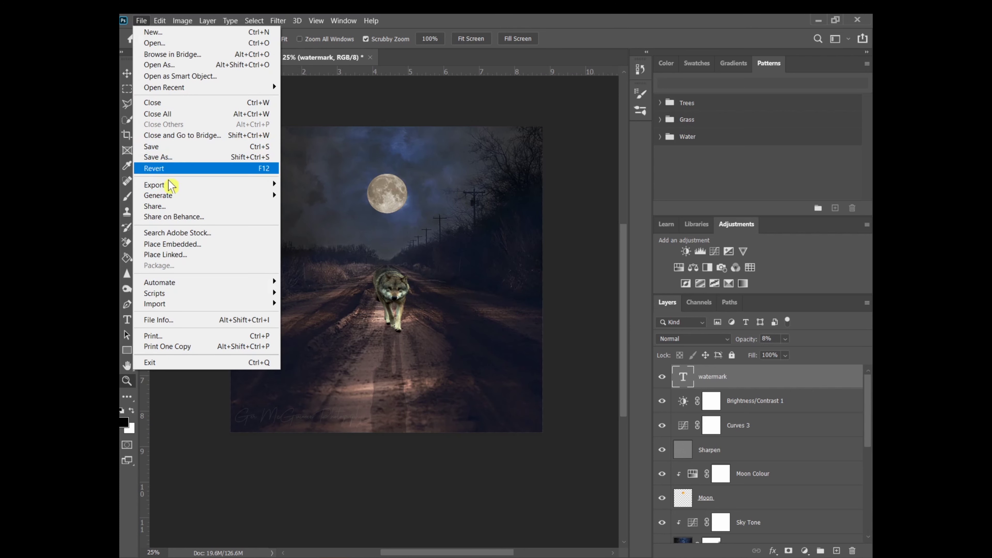
# Export the composite as a 100% quality JPG named 'Lone Wolf' to the Desktop.
pyautogui.moveTo(154, 184)
pyautogui.click(305, 195)
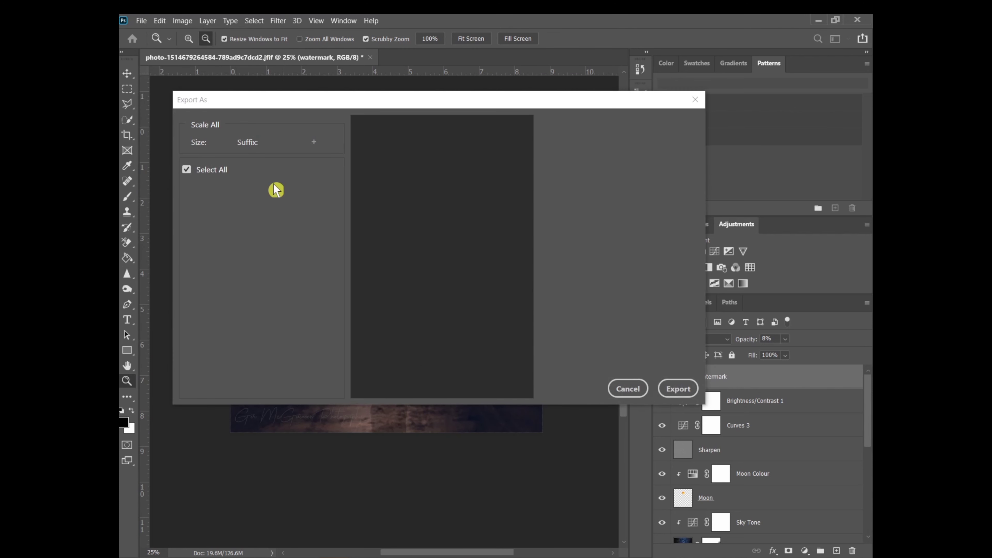
pyautogui.click(673, 391)
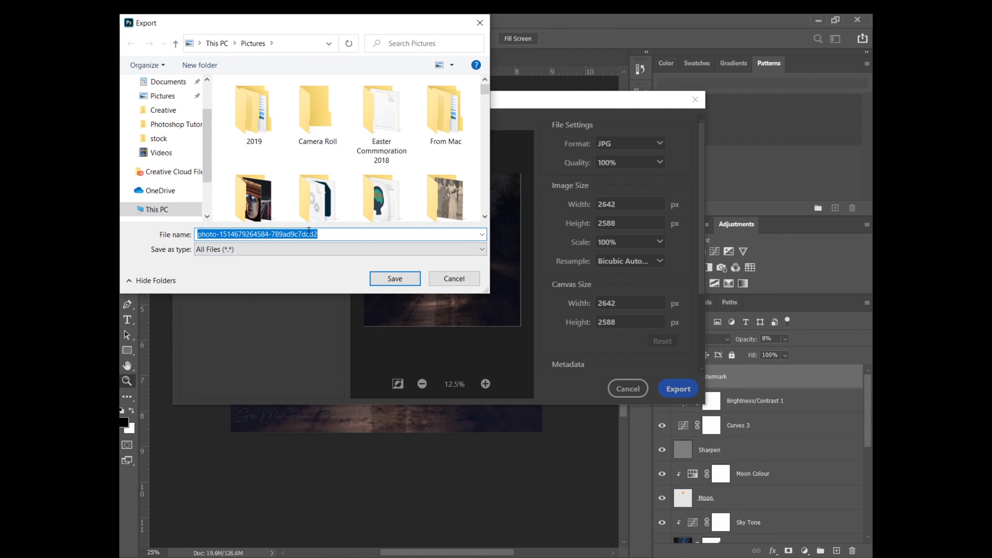
pyautogui.write('Lone Wolf')
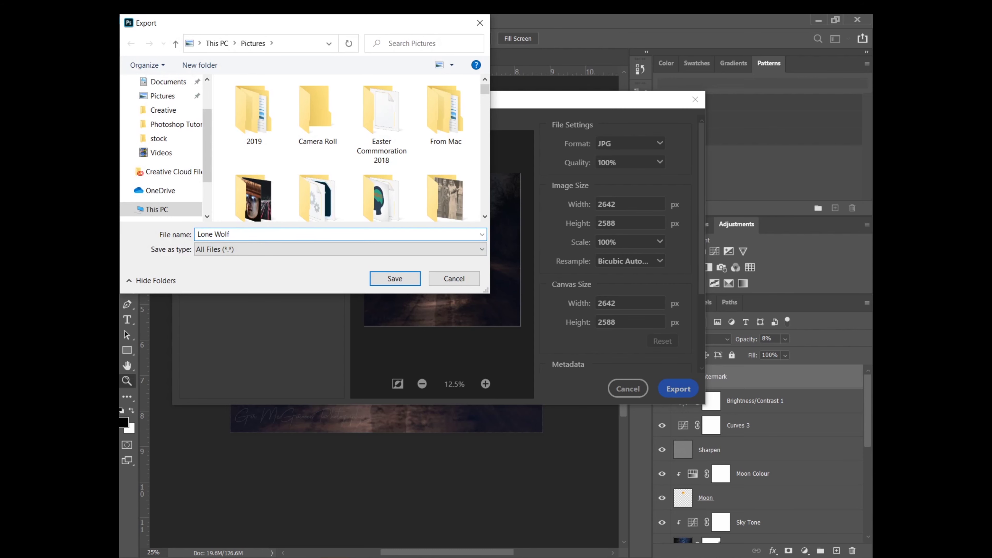
pyautogui.scroll(2, 207, 124)
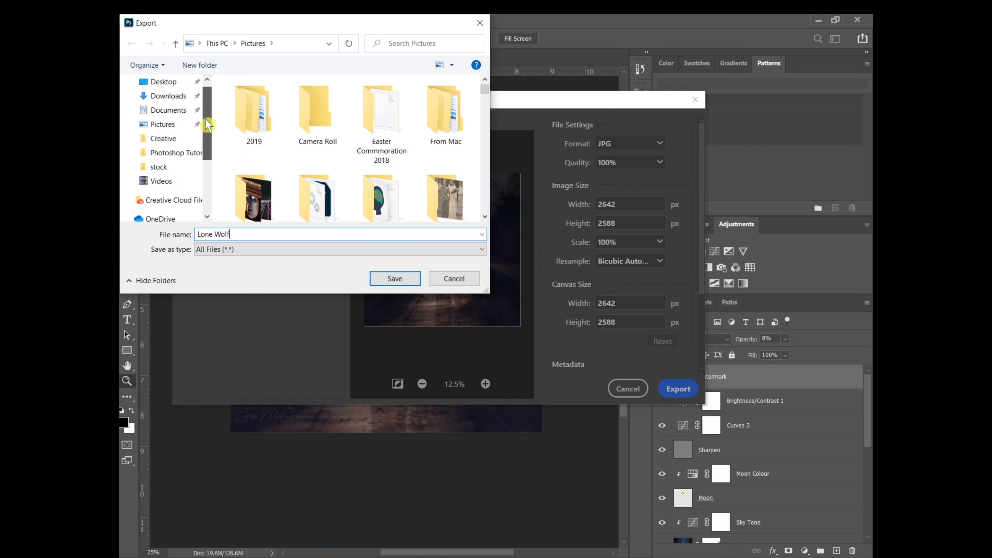
pyautogui.click(164, 105)
pyautogui.click(395, 278)
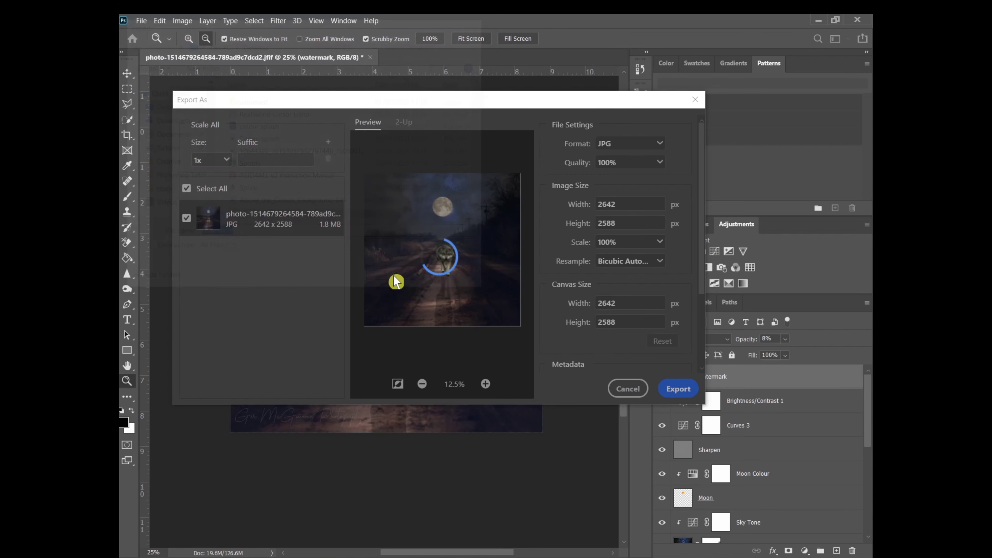